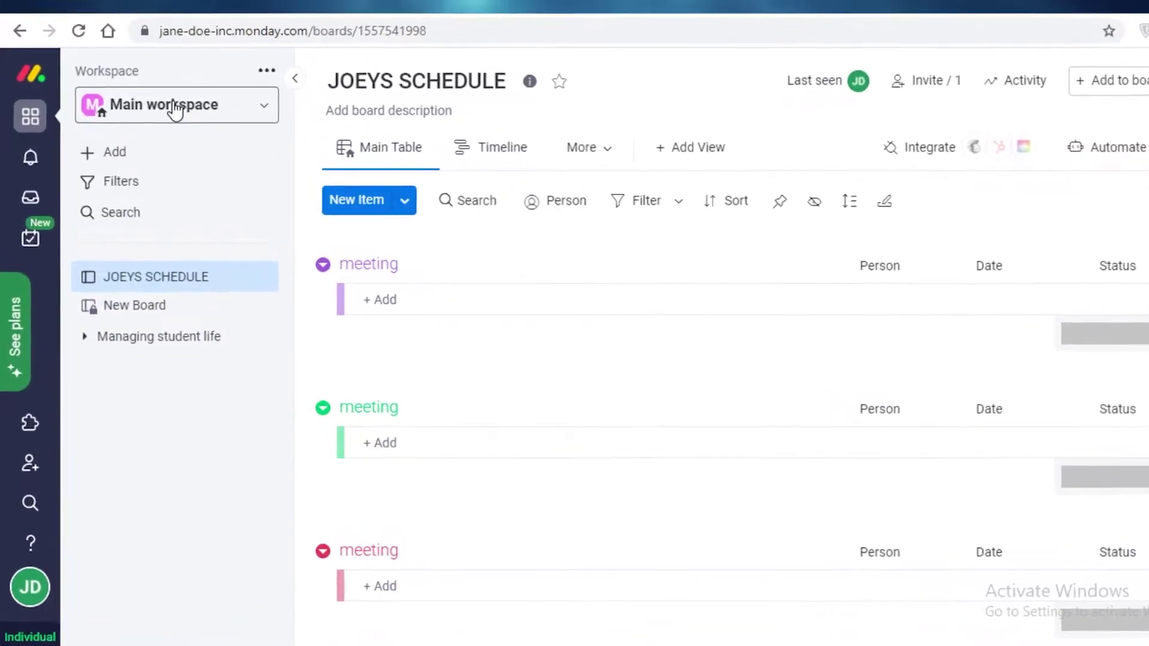
Glance at the workspace list and account menu, then leave the workspace list showing Main workspace and management.
click(207, 86)
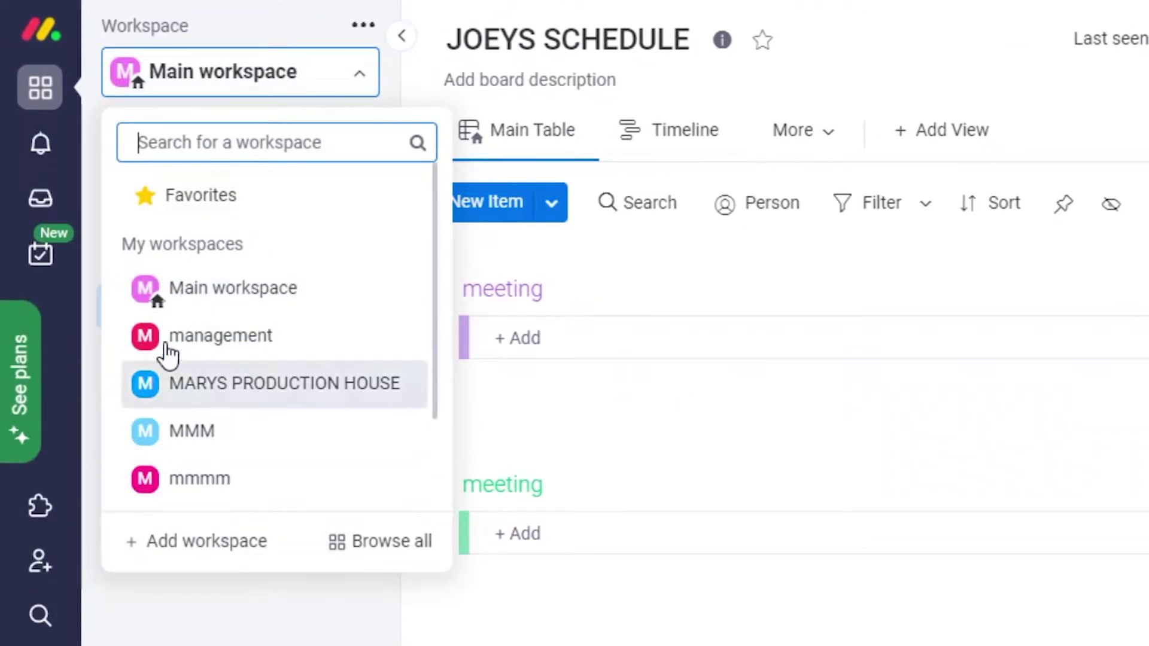
click(263, 89)
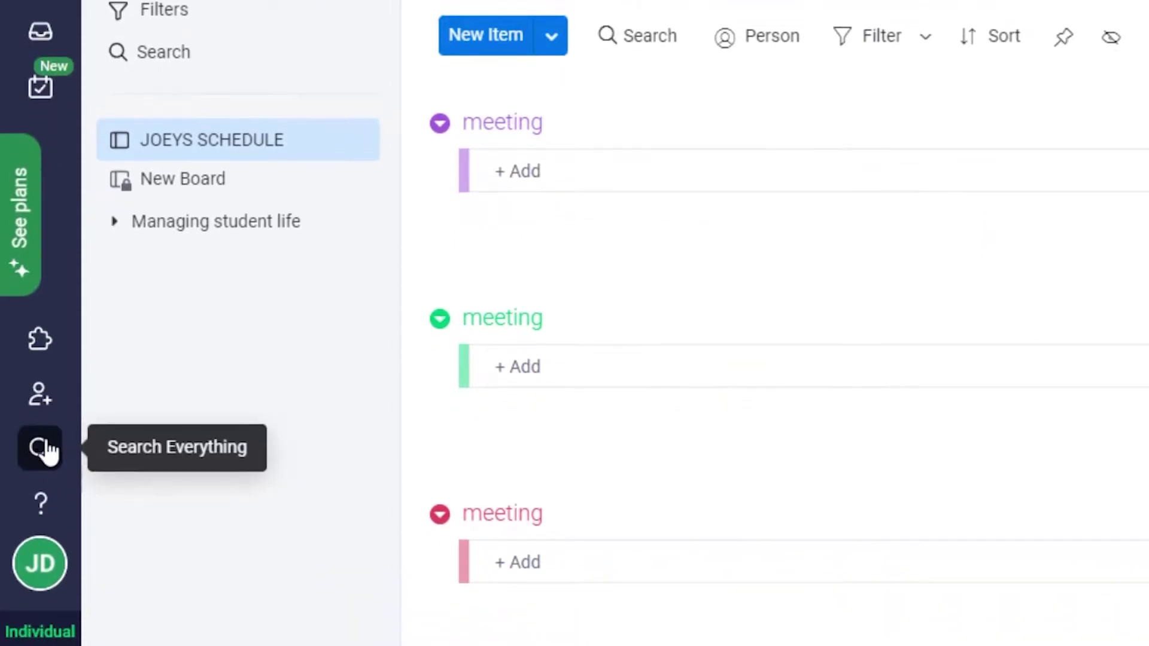
click(45, 567)
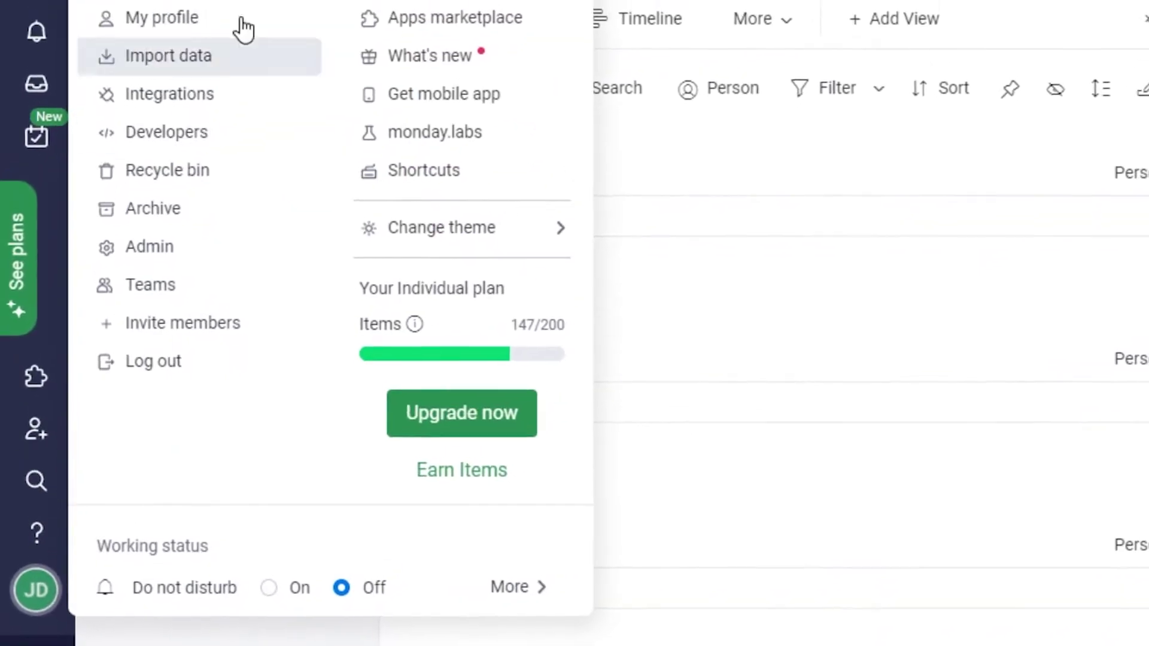
click(696, 157)
click(219, 4)
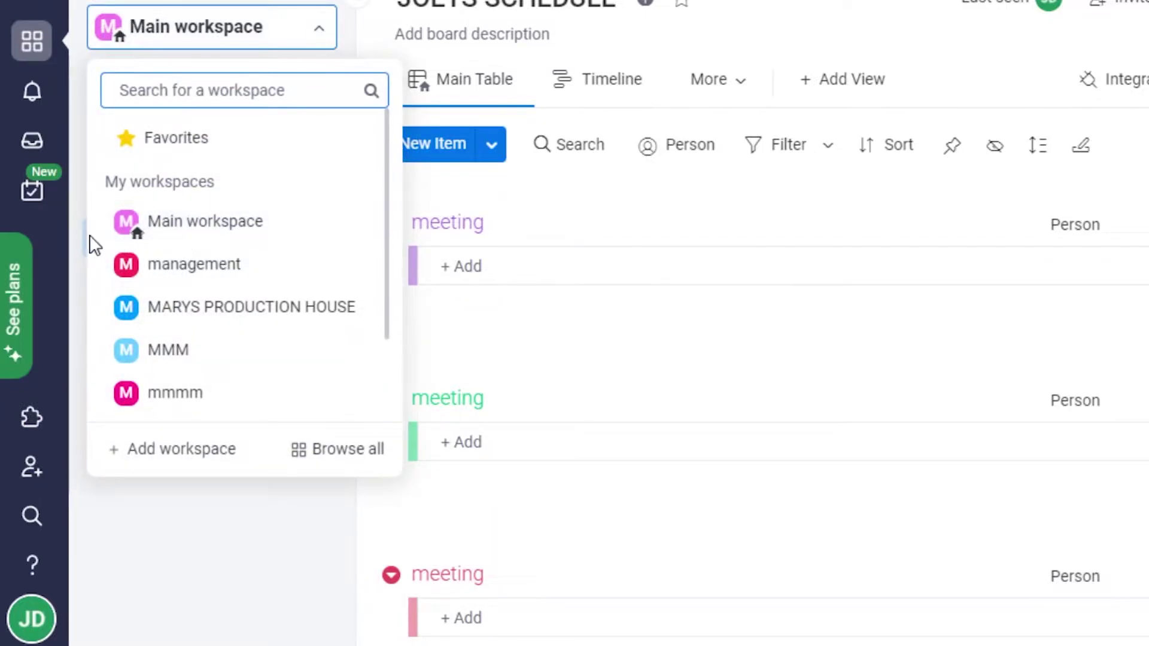
Switch to Main workspace and look over the sidebar's Add menu without choosing anything.
click(144, 242)
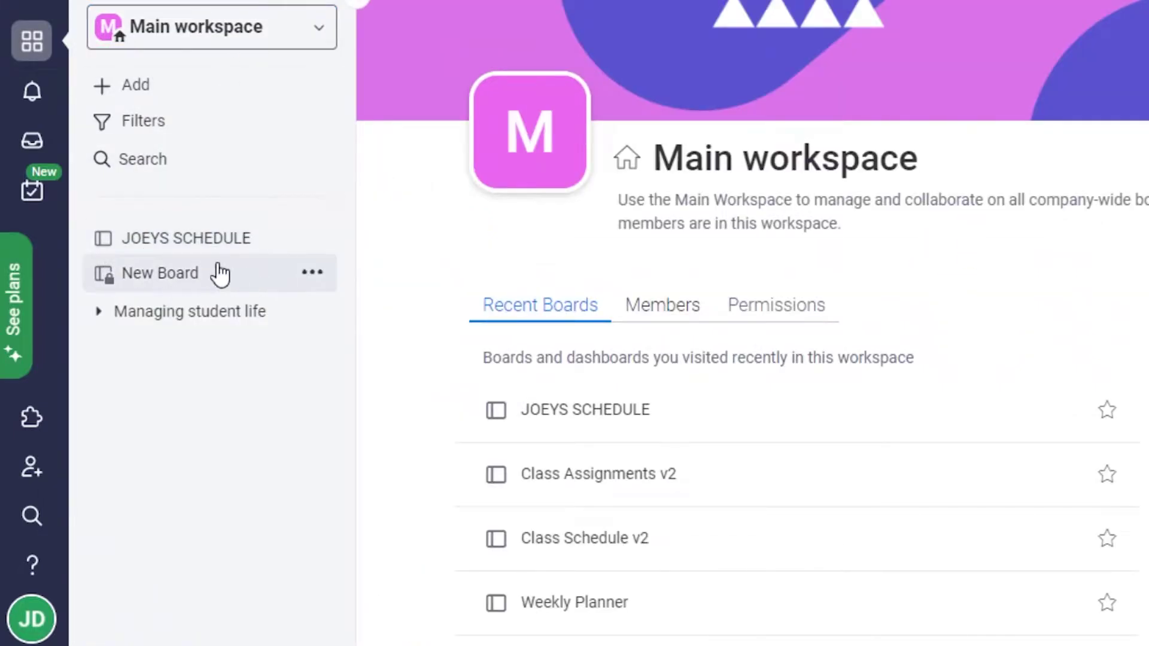
click(162, 96)
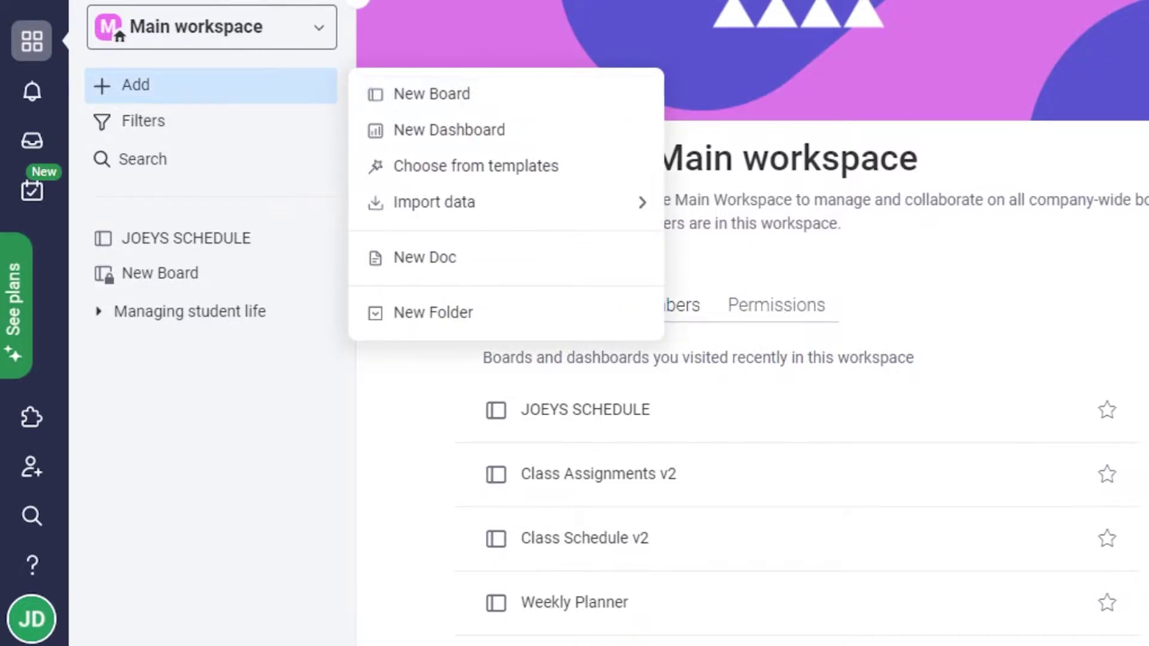
click(213, 410)
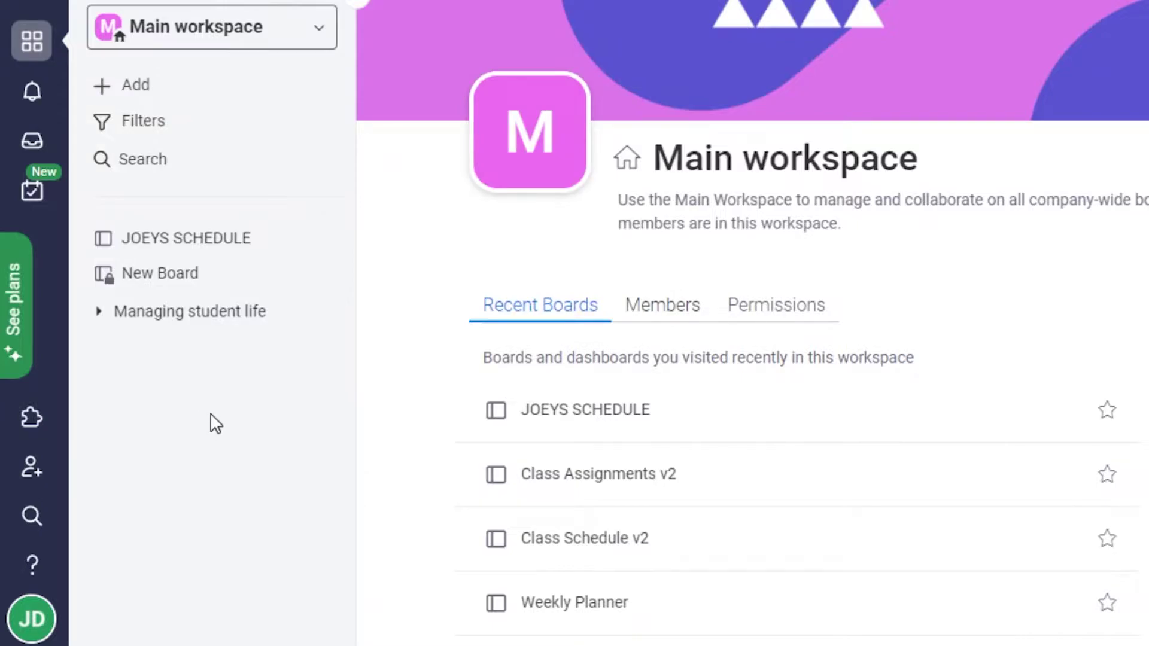
Open the JOEYS SCHEDULE board and add a view named Dashboard.
click(178, 240)
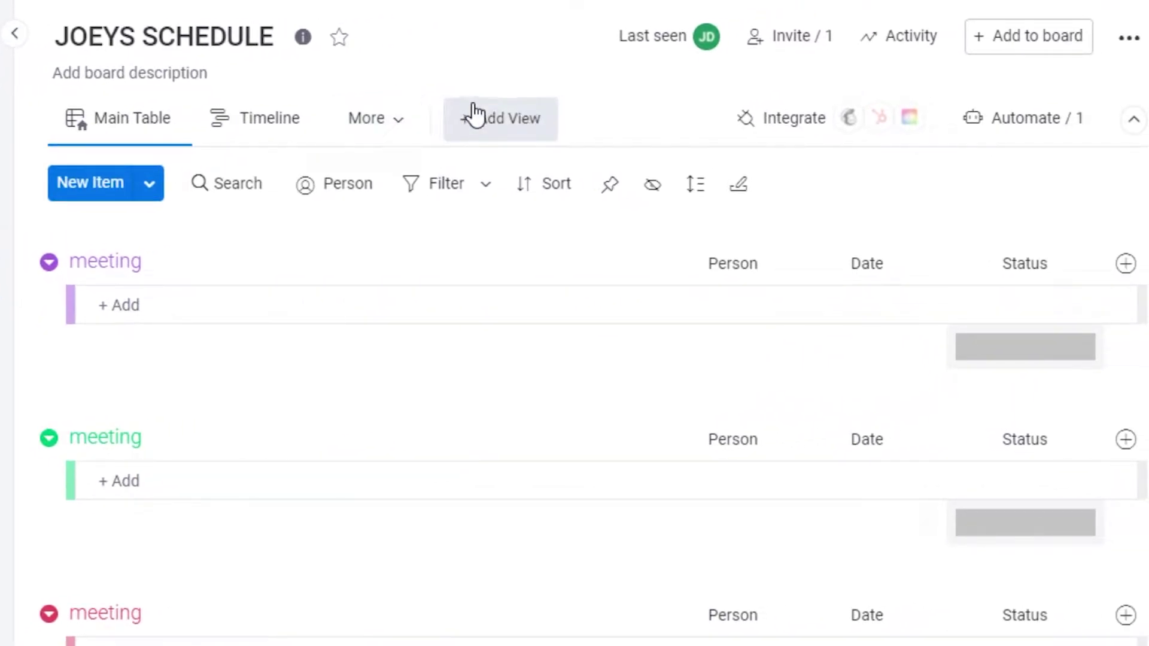
click(476, 113)
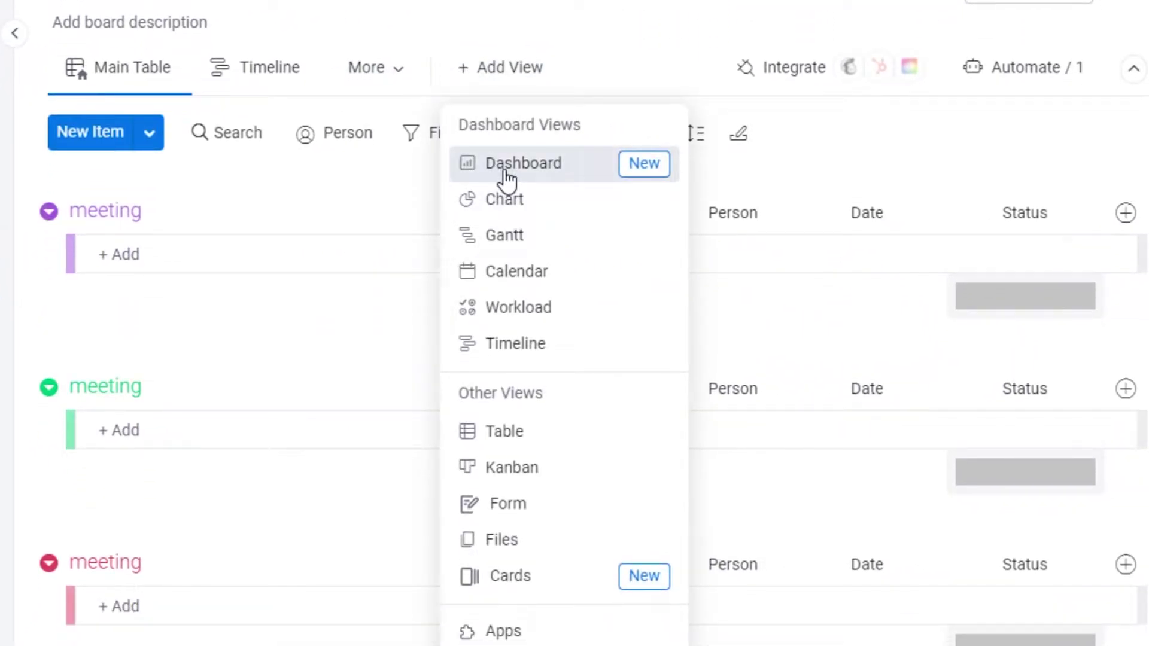
click(506, 173)
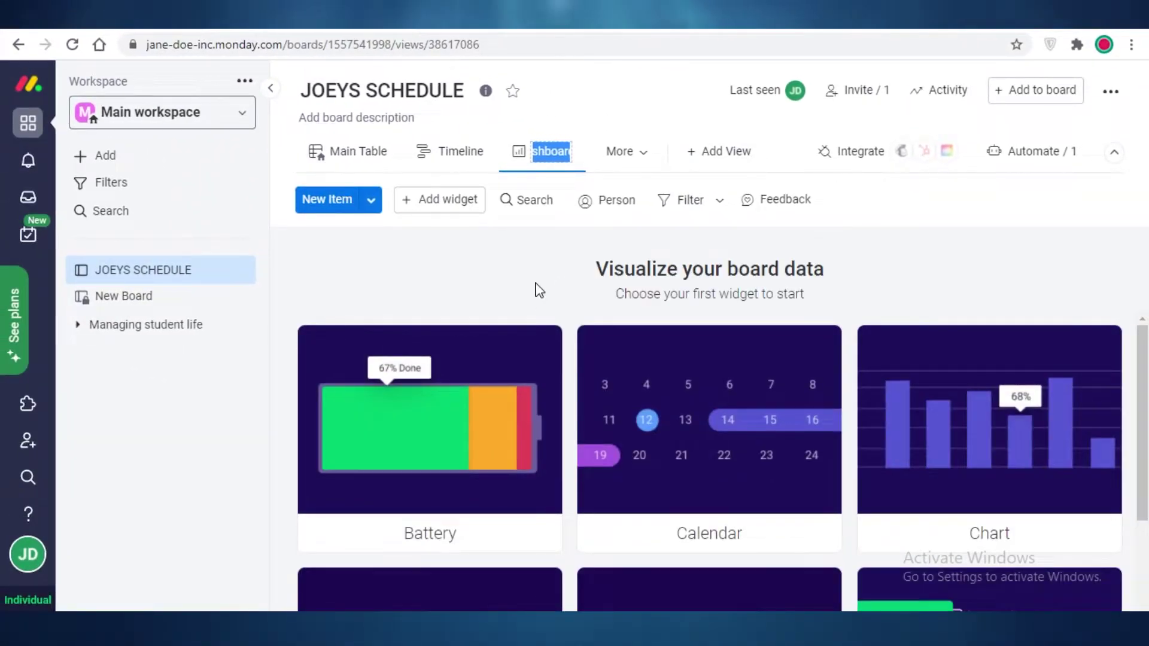
key(Return)
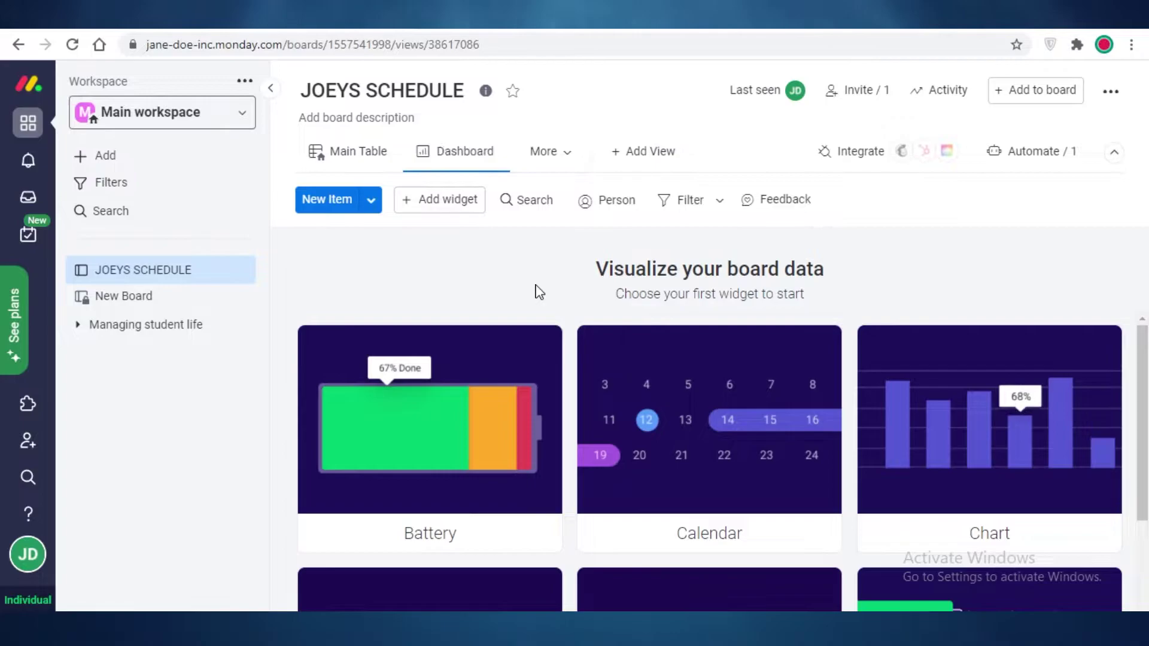
Browse the Dashboard's widget cards, such as Battery, Calendar, Chart, Numbers and Gantt.
scroll(868, 385, down, 5)
scroll(969, 464, up, 4)
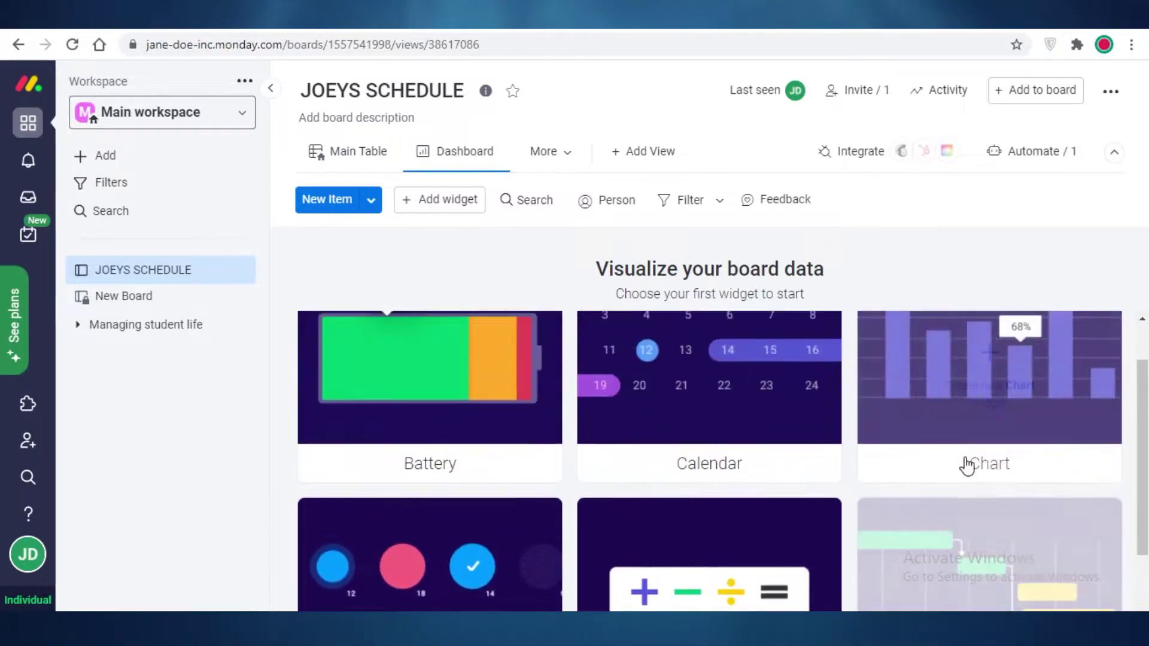
scroll(735, 386, up, 1)
scroll(734, 386, up, 1)
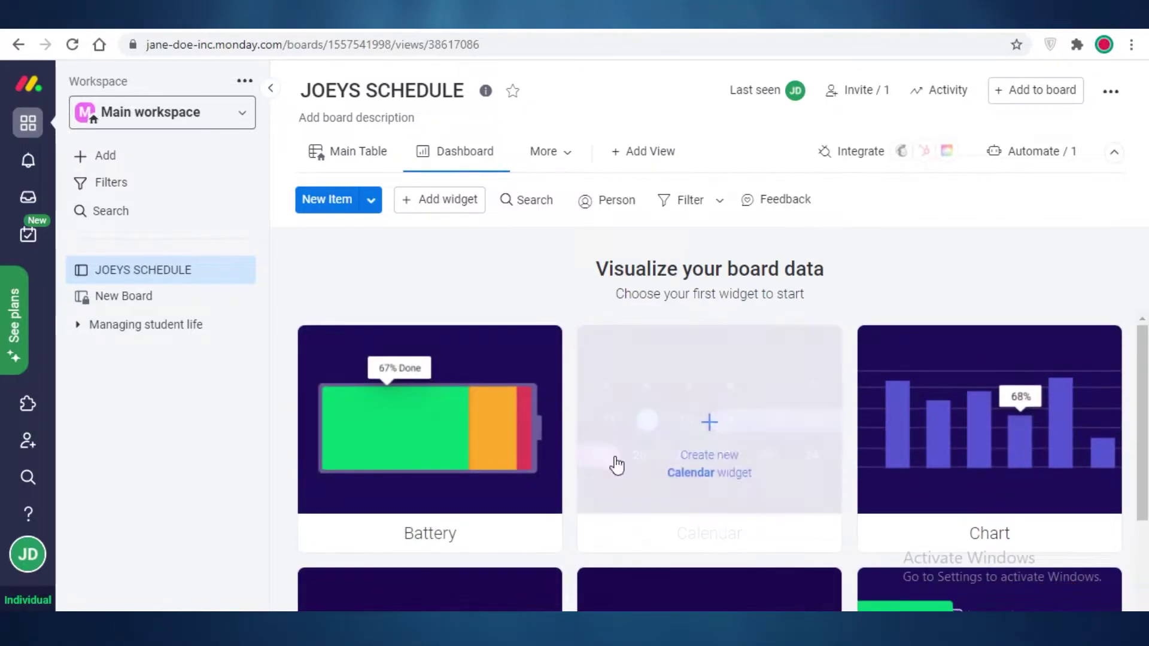
mouse_move(395, 448)
scroll(398, 450, down, 3)
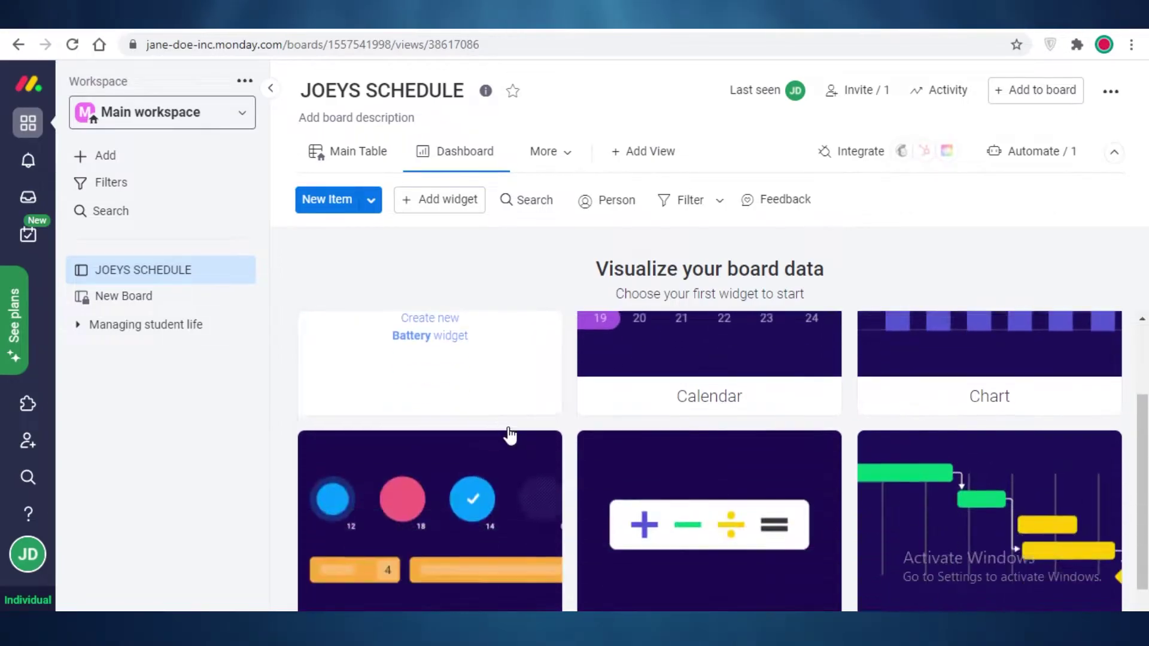
scroll(476, 415, up, 3)
mouse_move(705, 421)
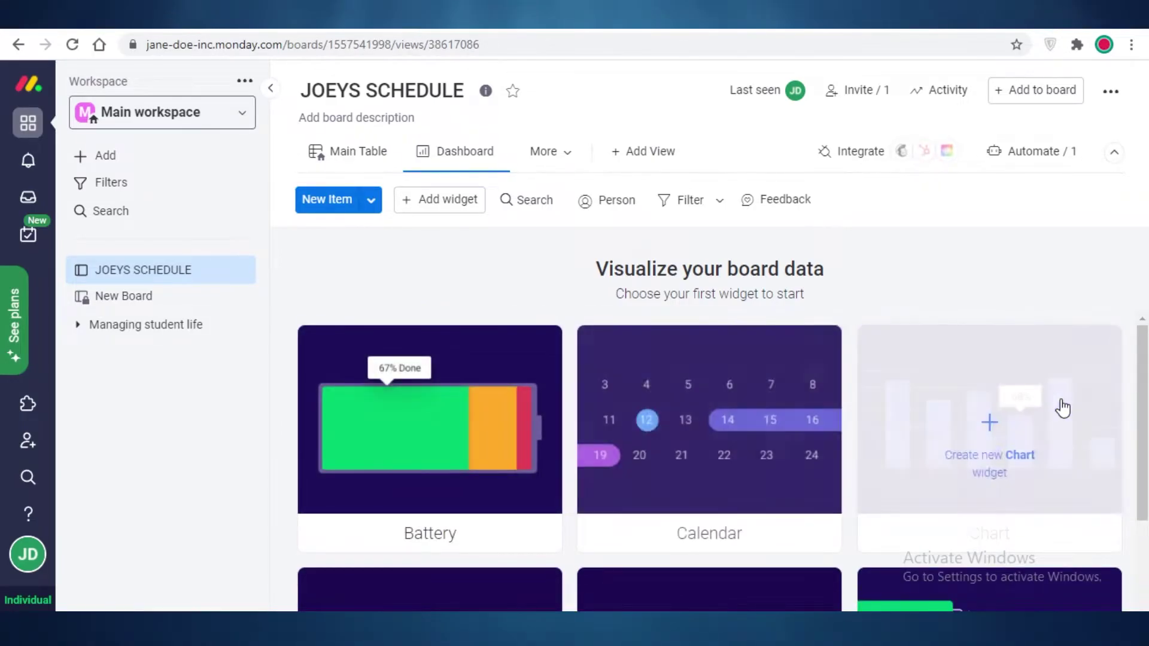
scroll(1058, 404, down, 5)
mouse_move(1051, 426)
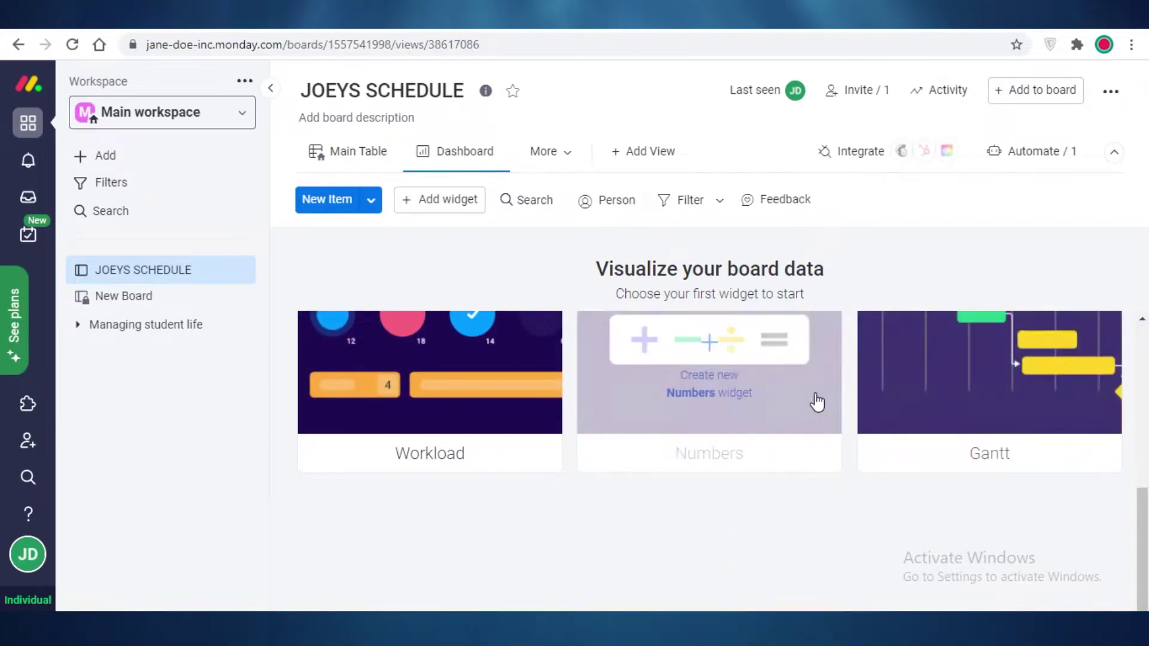
mouse_move(321, 400)
scroll(325, 397, up, 1)
scroll(1012, 436, up, 3)
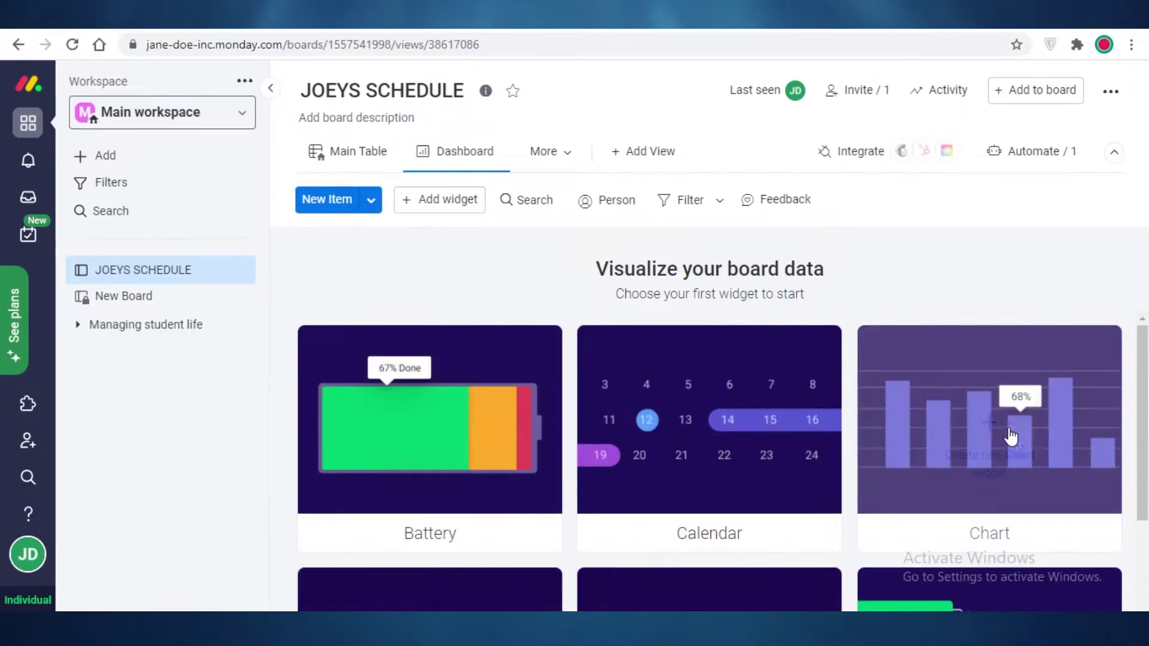
scroll(969, 346, down, 5)
mouse_move(444, 372)
scroll(494, 440, up, 5)
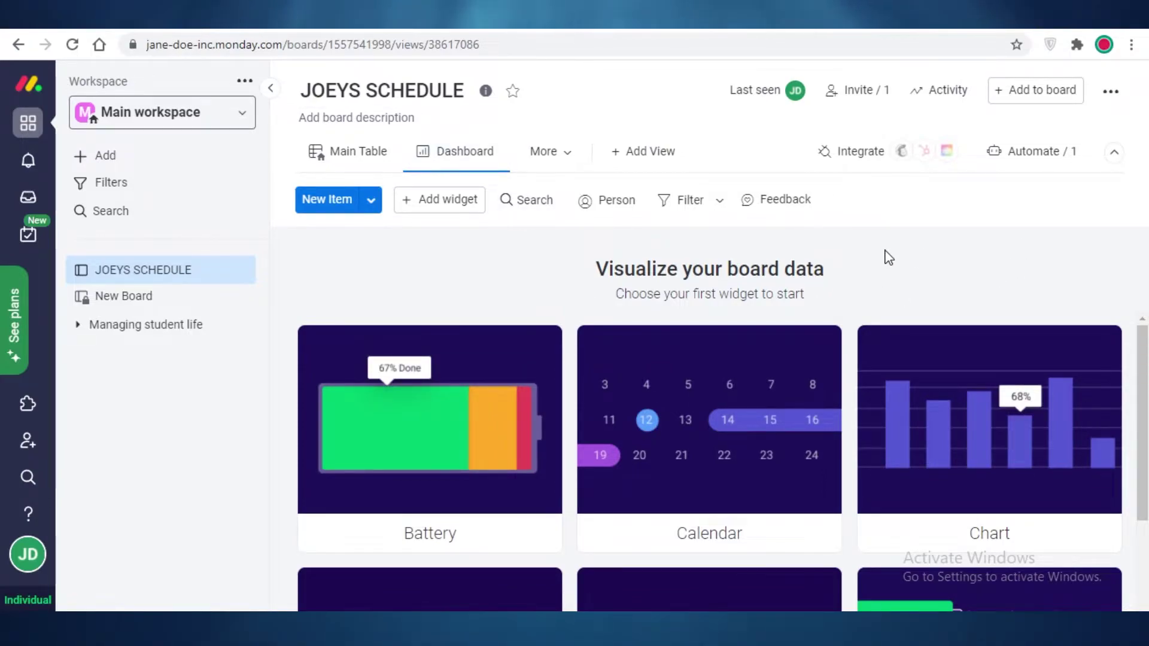
scroll(628, 329, down, 5)
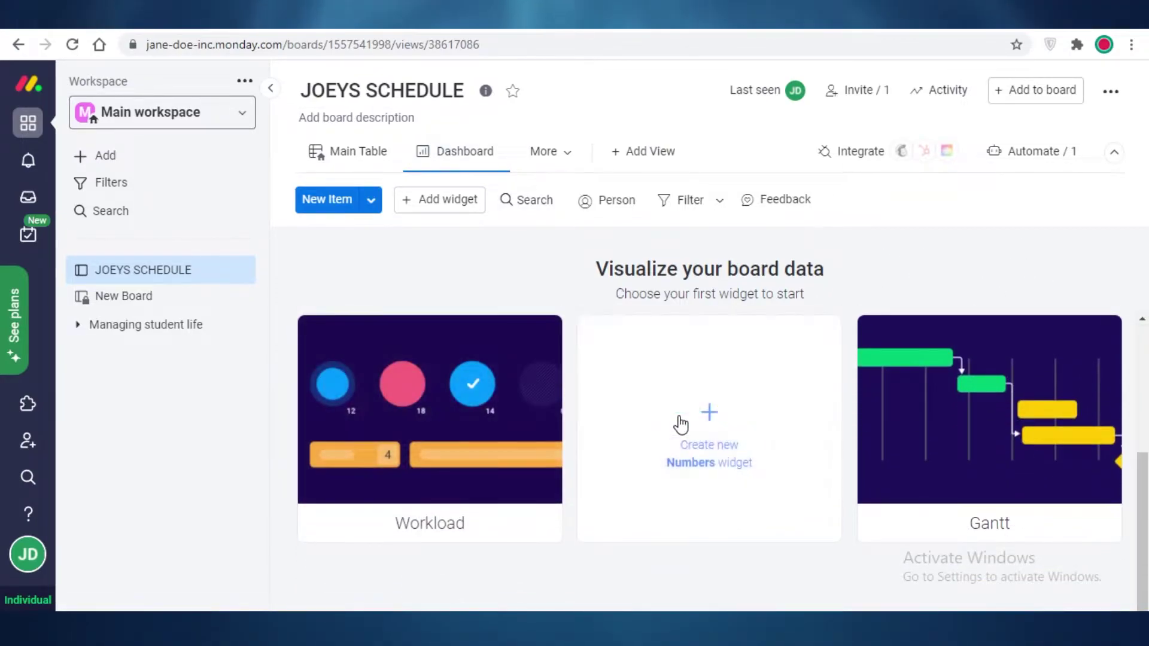
scroll(310, 439, up, 5)
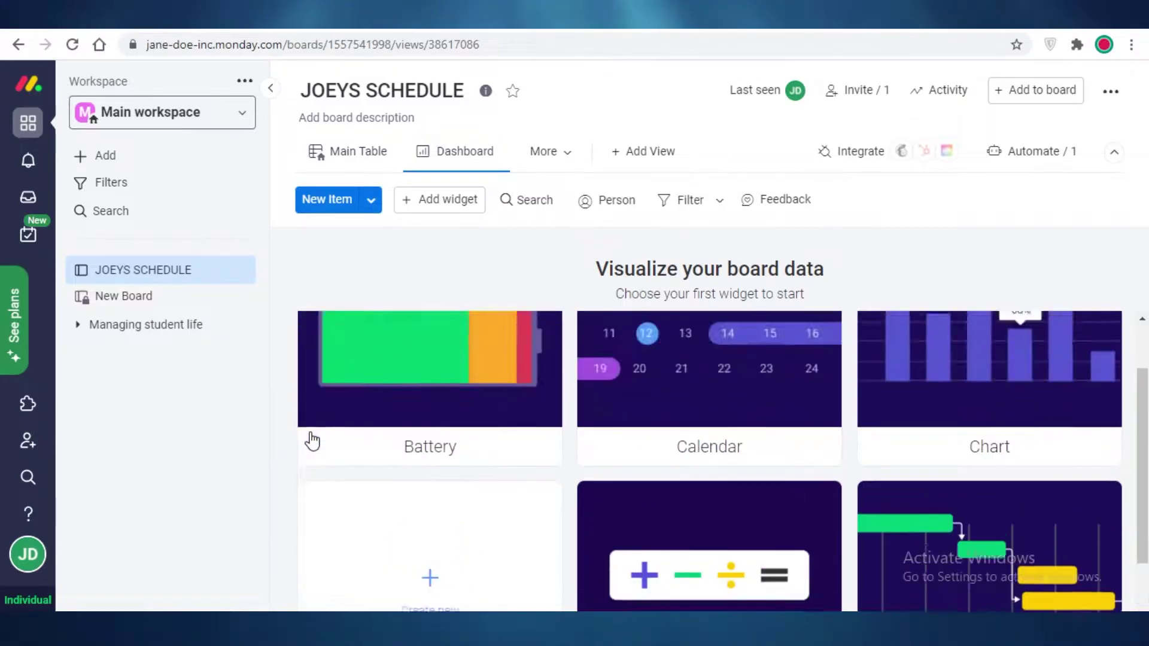
mouse_move(539, 498)
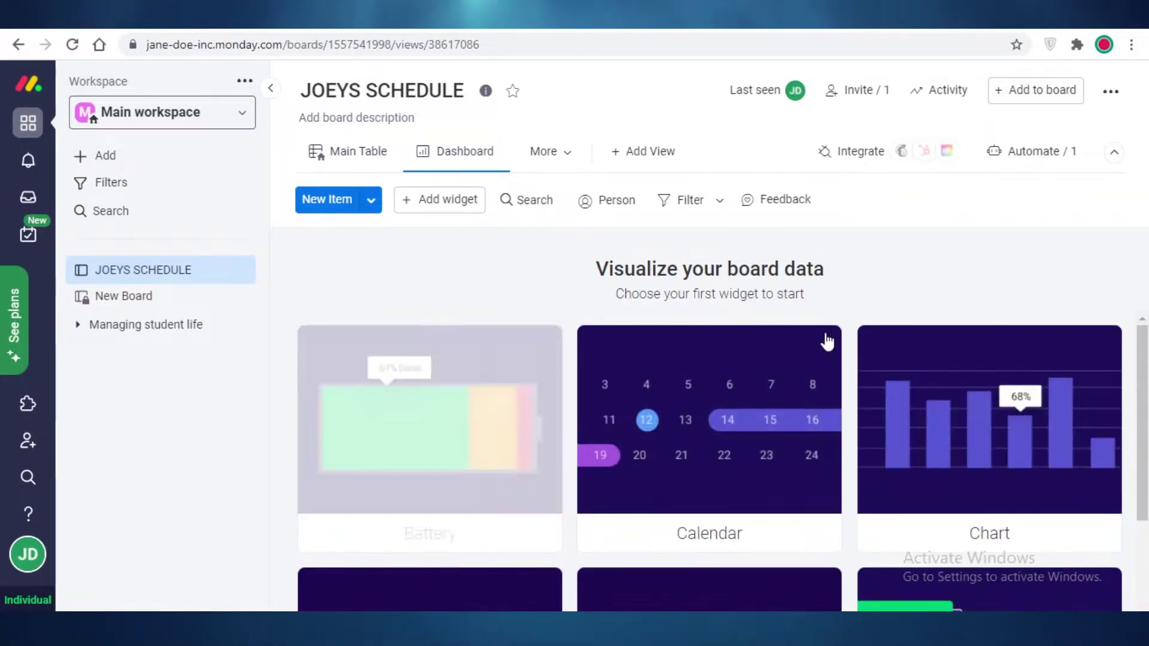
scroll(716, 429, down, 5)
mouse_move(349, 419)
scroll(341, 419, up, 2)
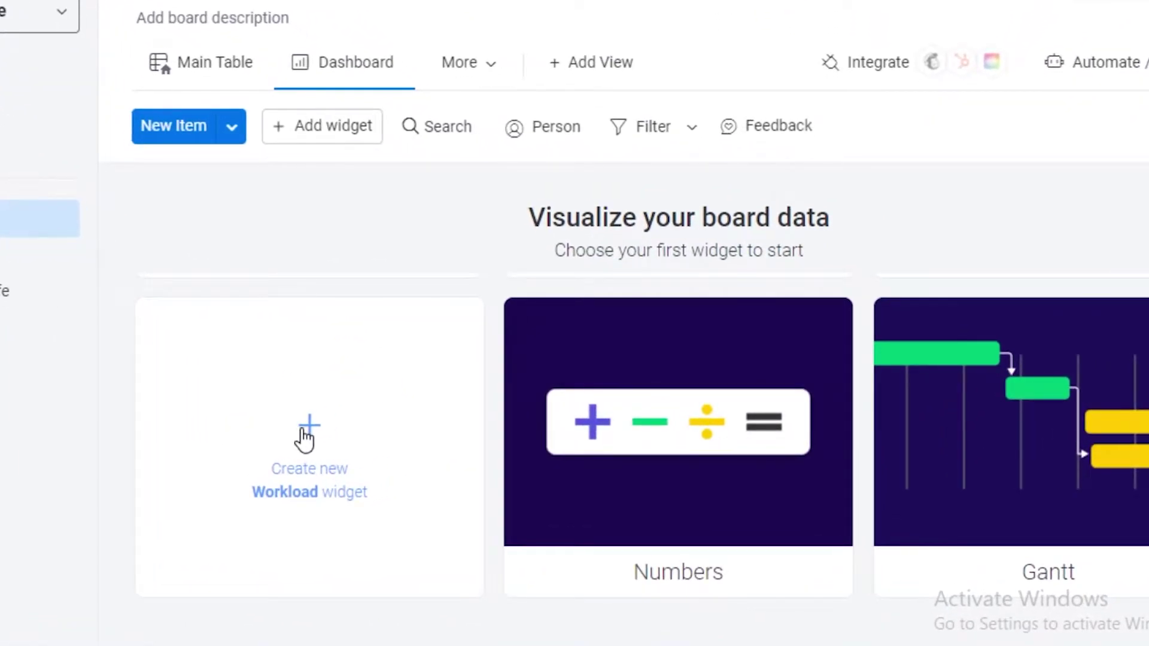
Add a Workload widget to the Dashboard and make it narrower.
click(305, 436)
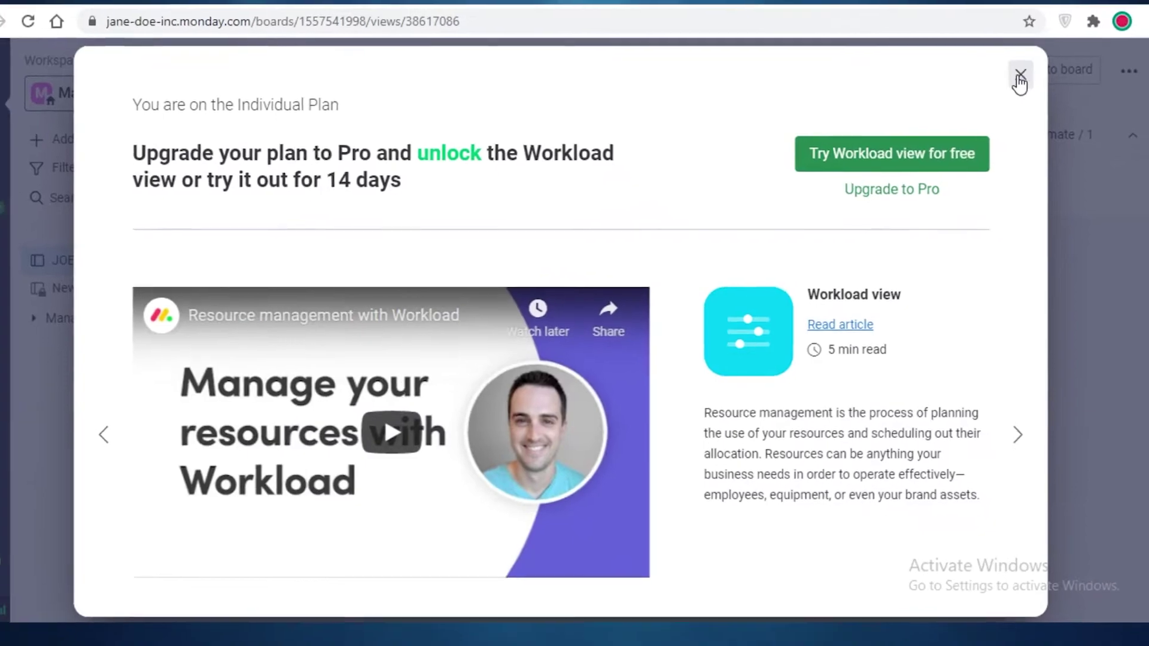
click(1020, 74)
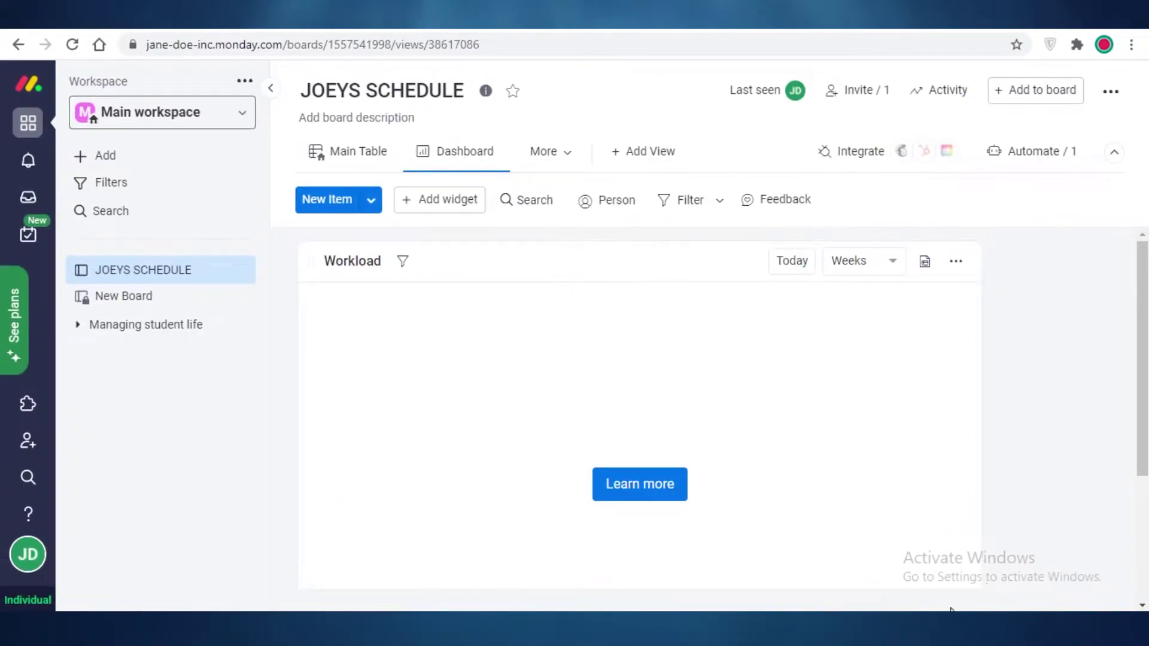
drag(924, 557, 444, 474)
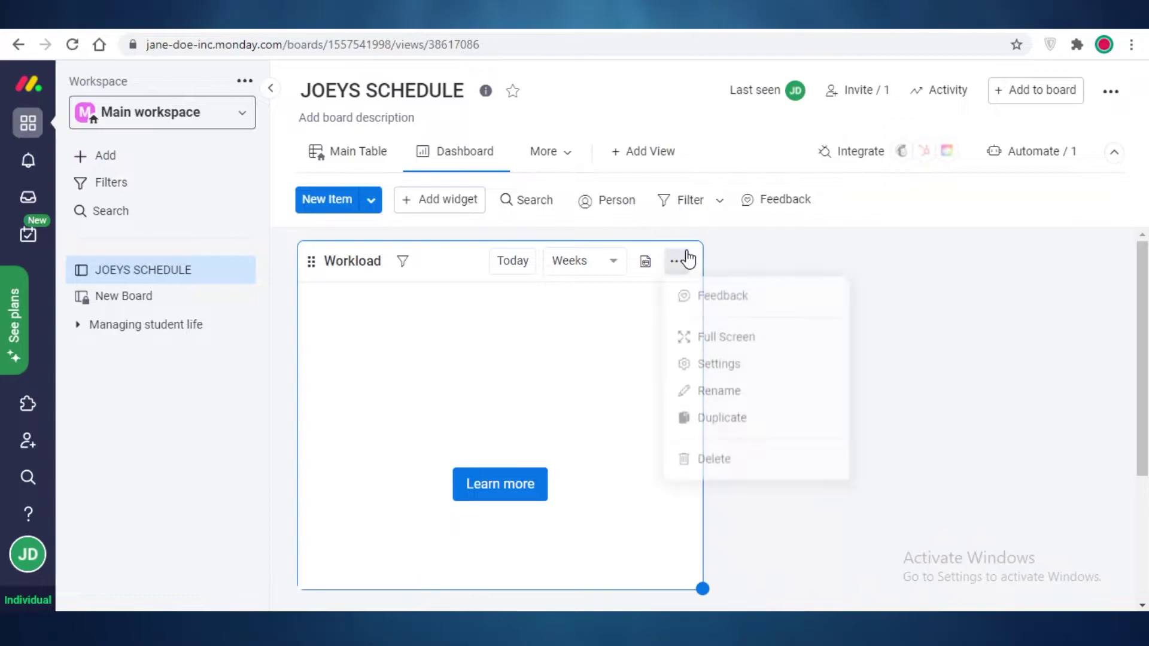
click(502, 163)
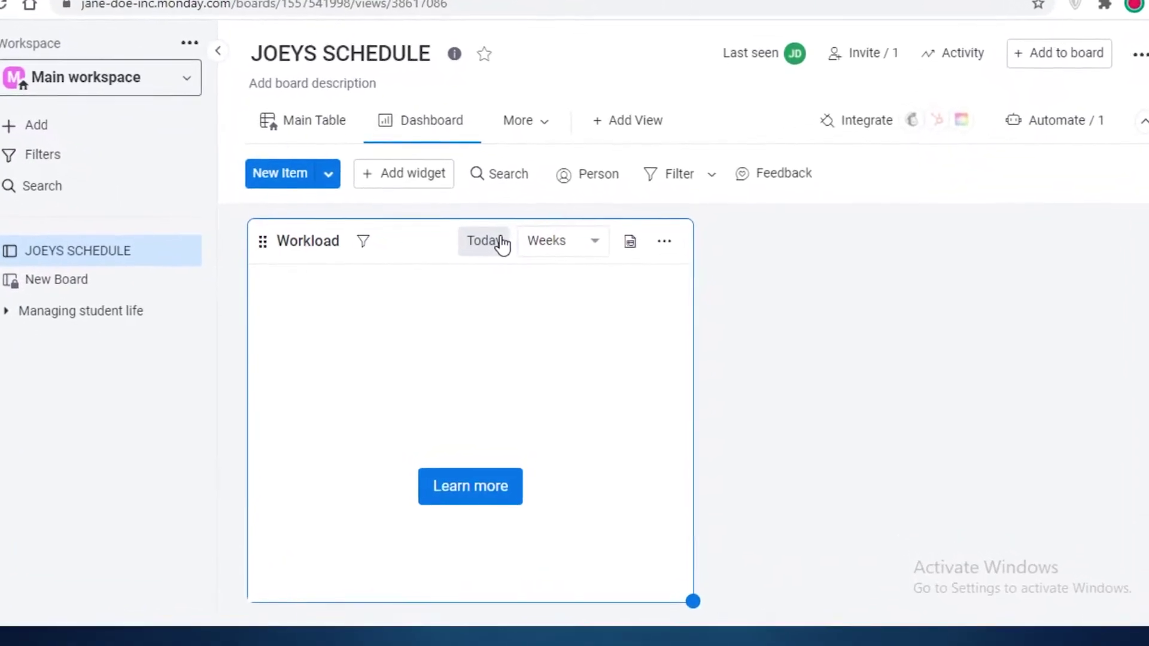
Set the Workload widget's time scale to Days.
click(486, 217)
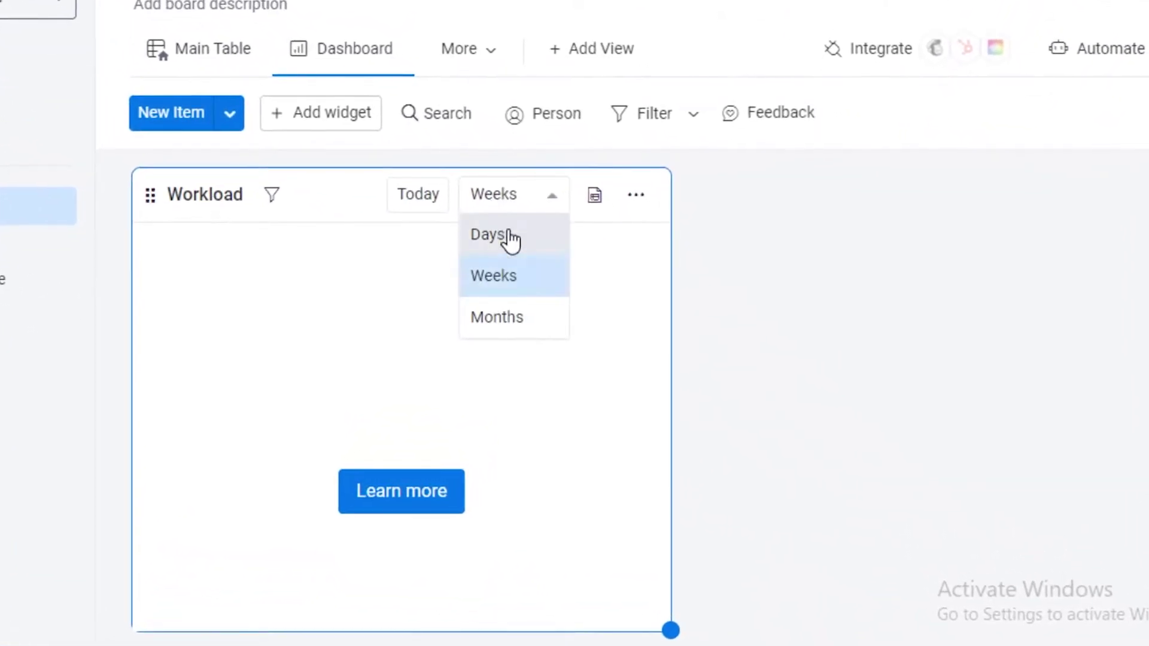
click(511, 236)
click(520, 203)
click(574, 275)
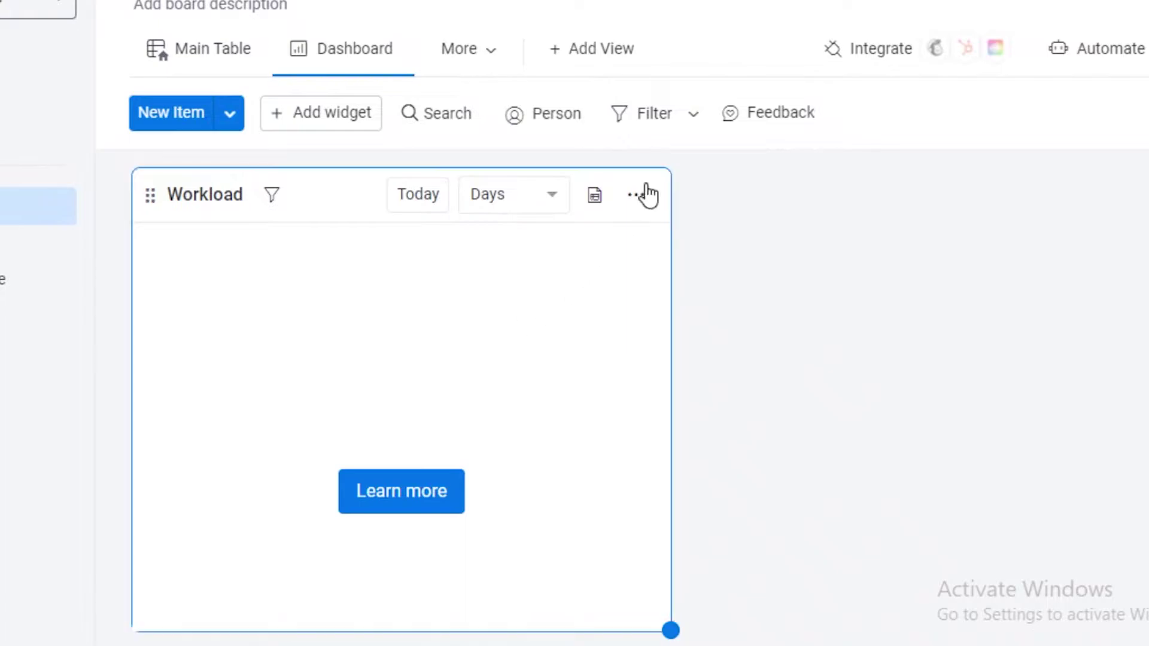
In the widget settings, choose the Date column as its time column and exit full screen.
click(646, 194)
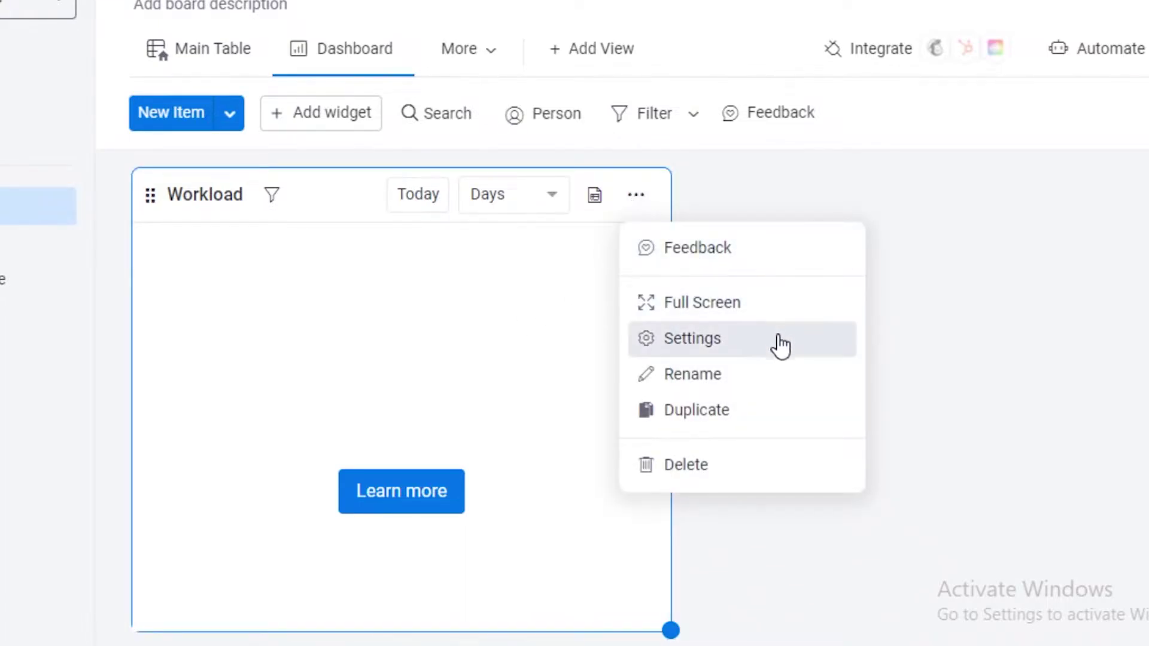
click(684, 353)
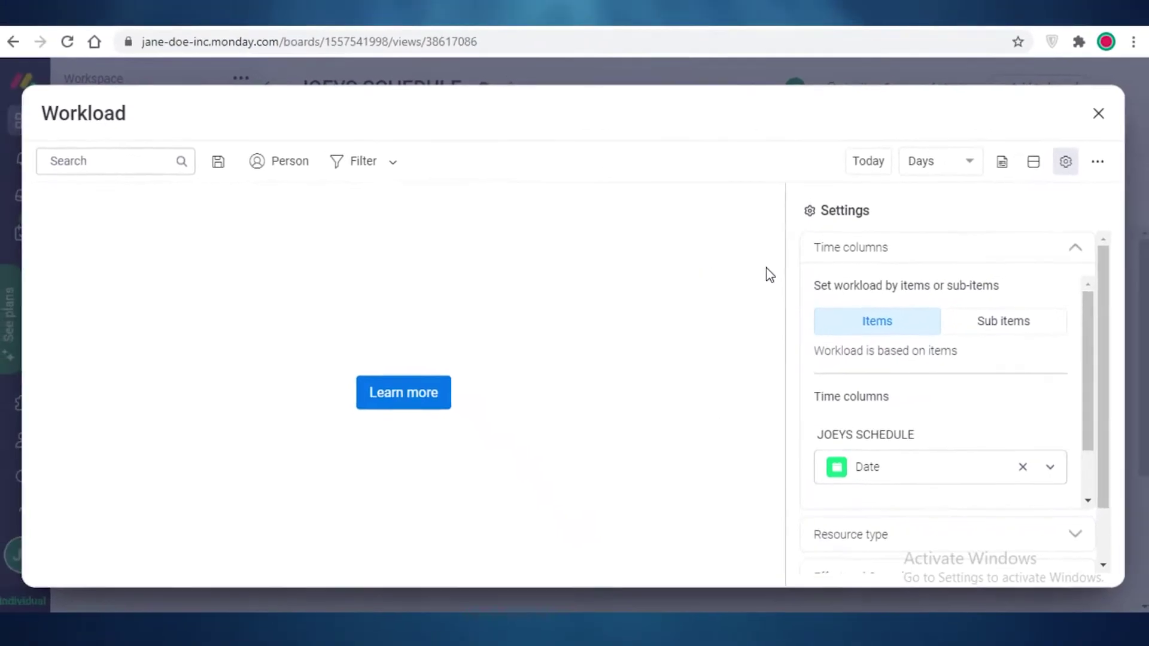
scroll(1021, 351, down, 2)
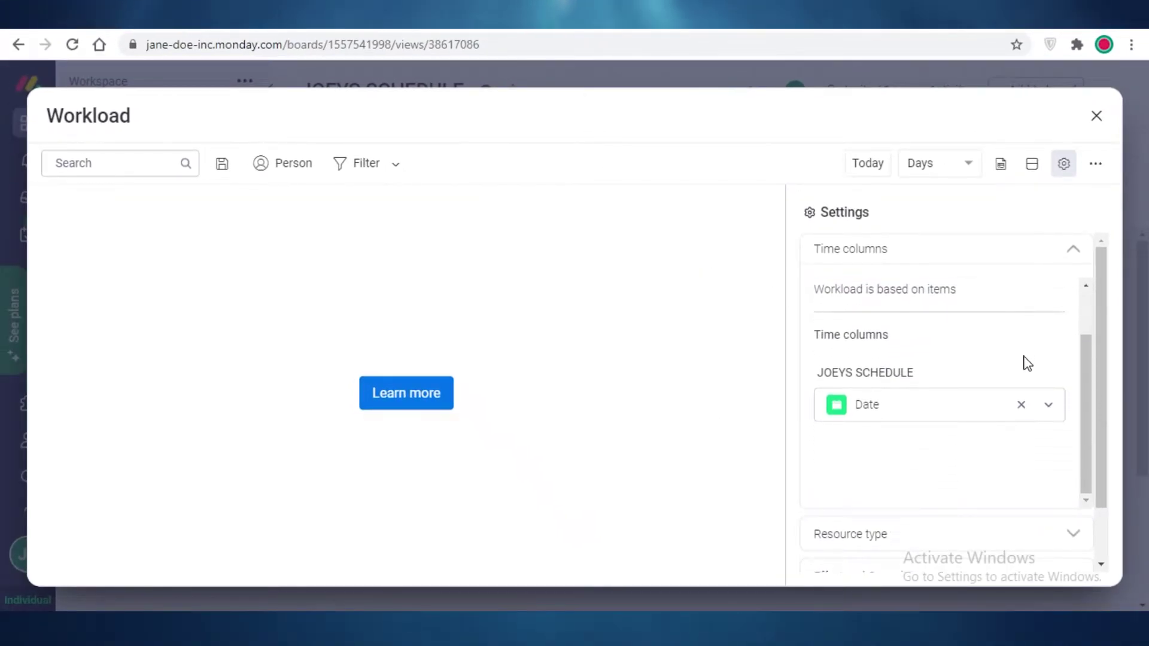
scroll(1023, 364, up, 2)
scroll(943, 464, down, 1)
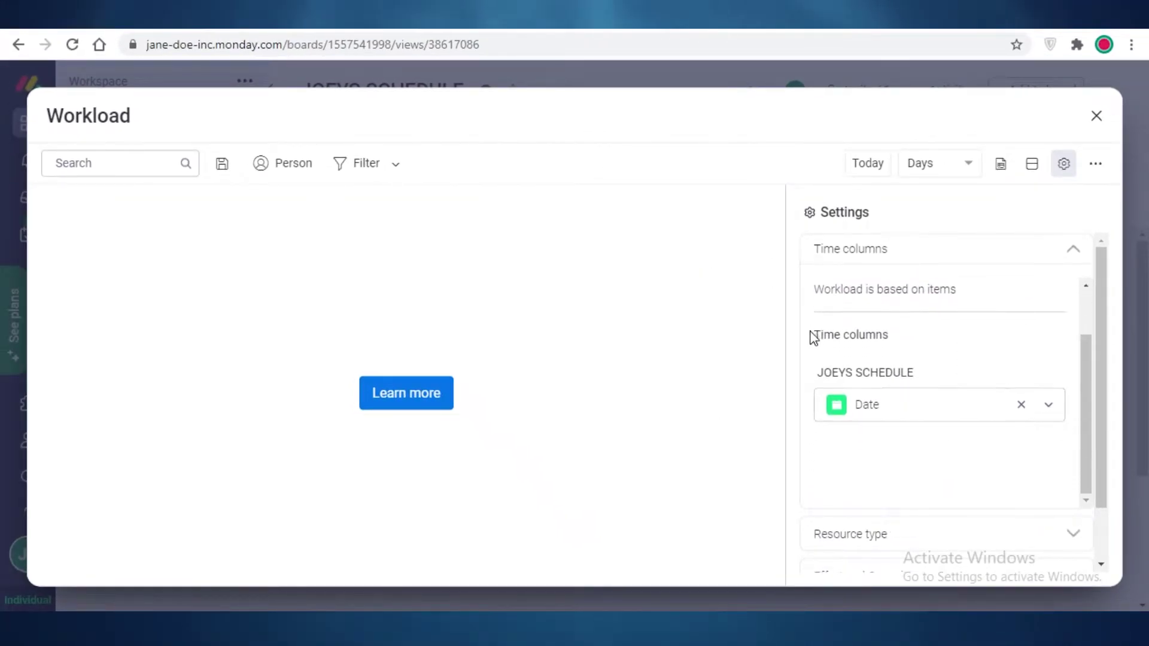
click(985, 413)
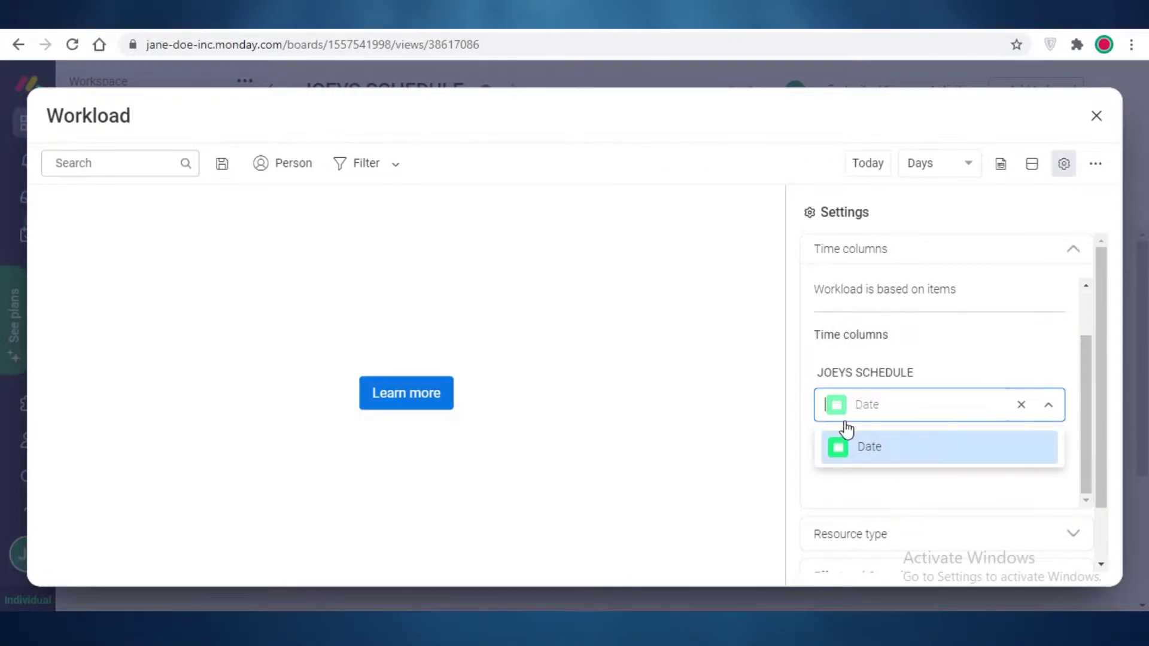
click(852, 449)
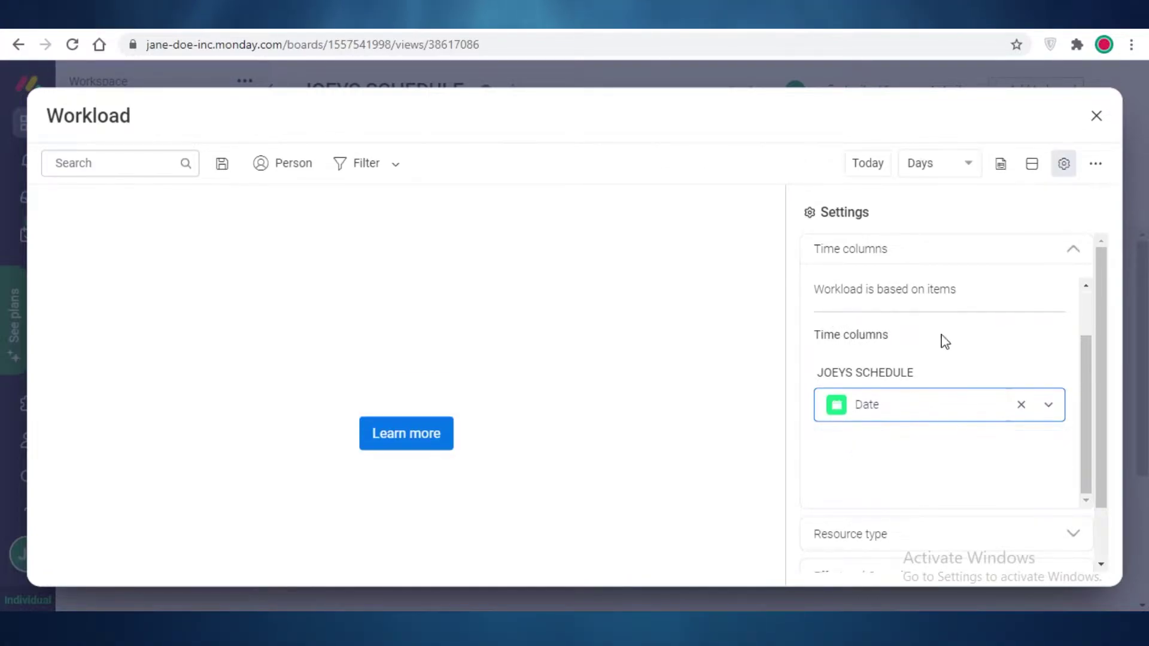
click(1096, 116)
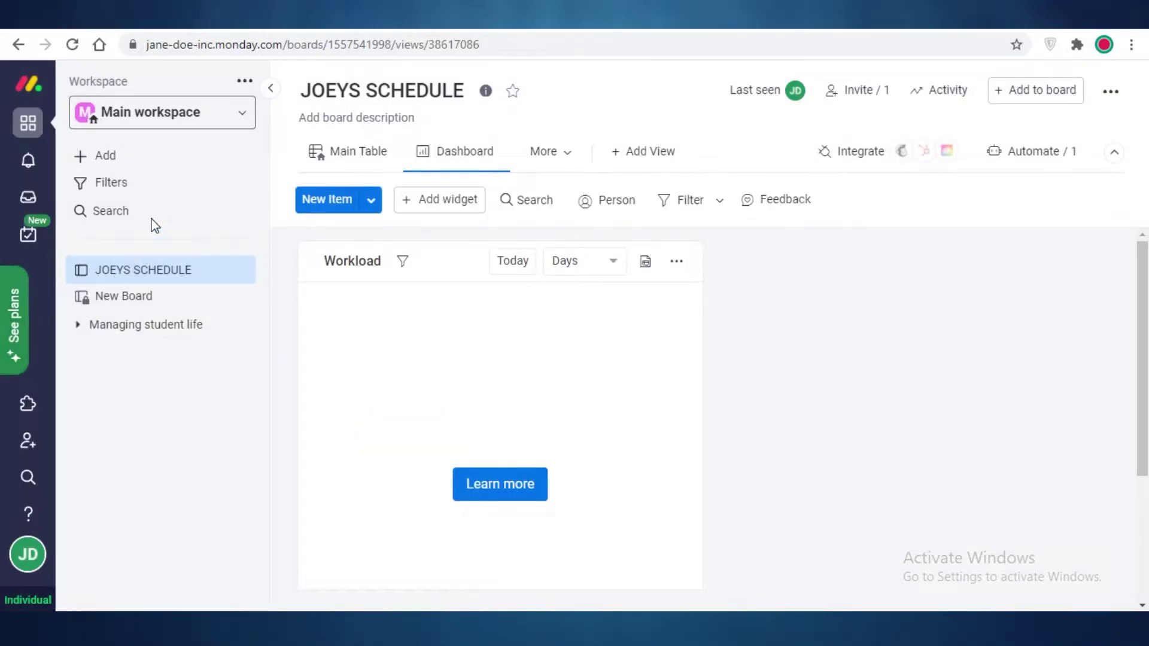
Switch from management to the production house workspace.
click(161, 112)
click(154, 223)
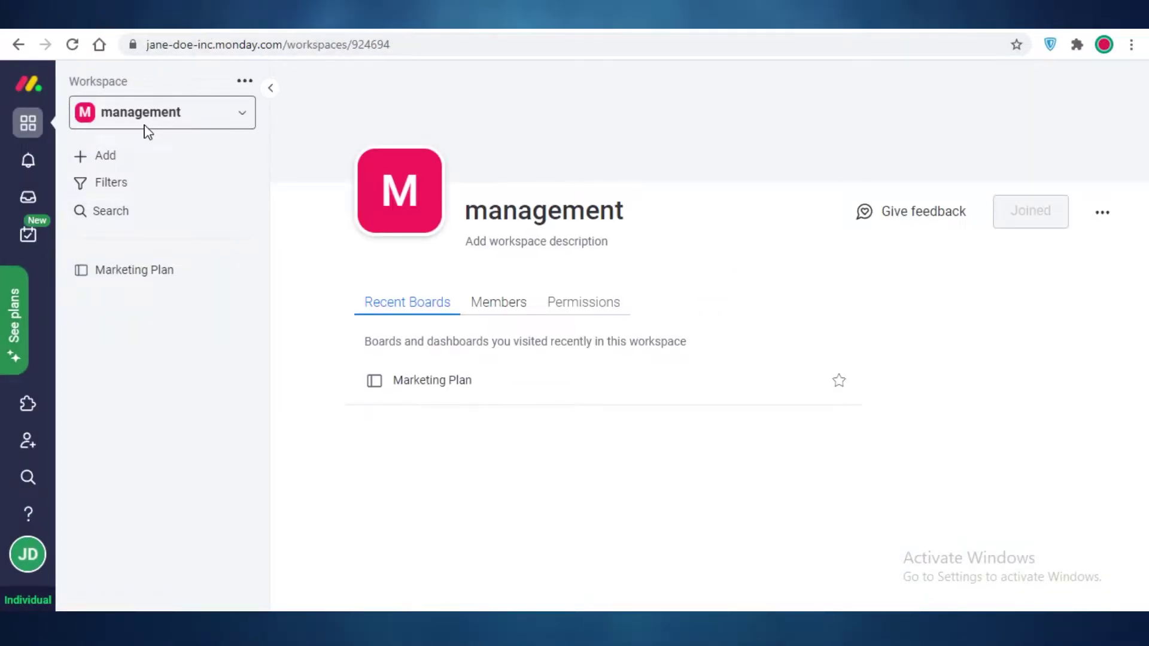
click(136, 118)
click(137, 118)
click(136, 118)
click(172, 321)
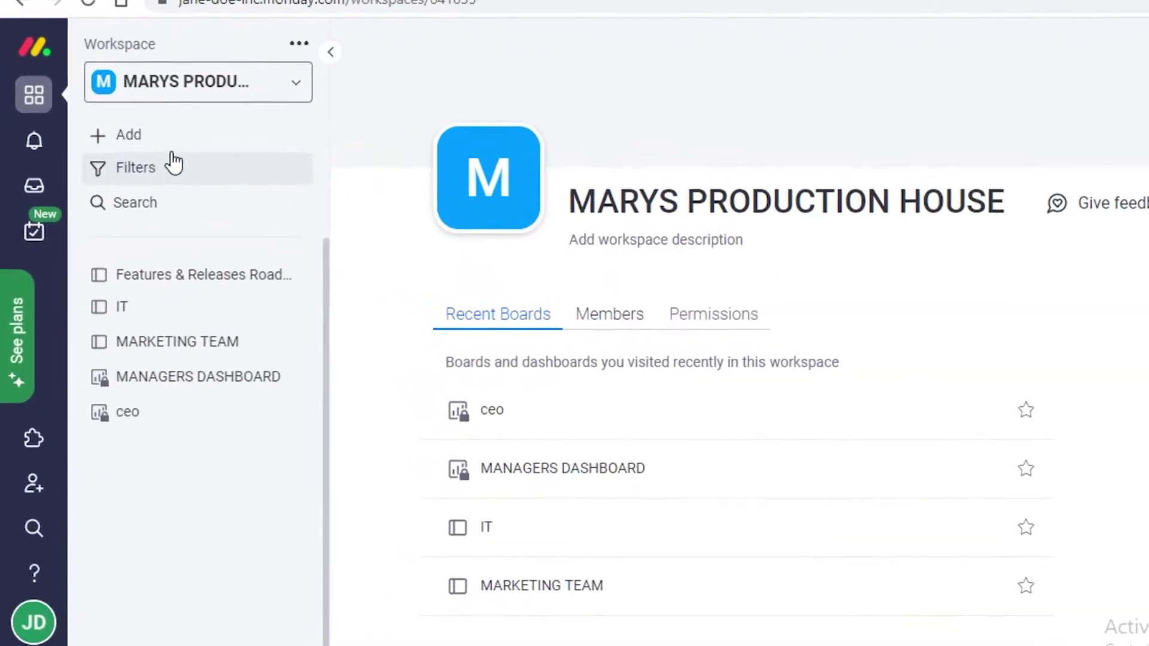
Create a New Dashboard with its default name, connected only to the IT board.
click(138, 136)
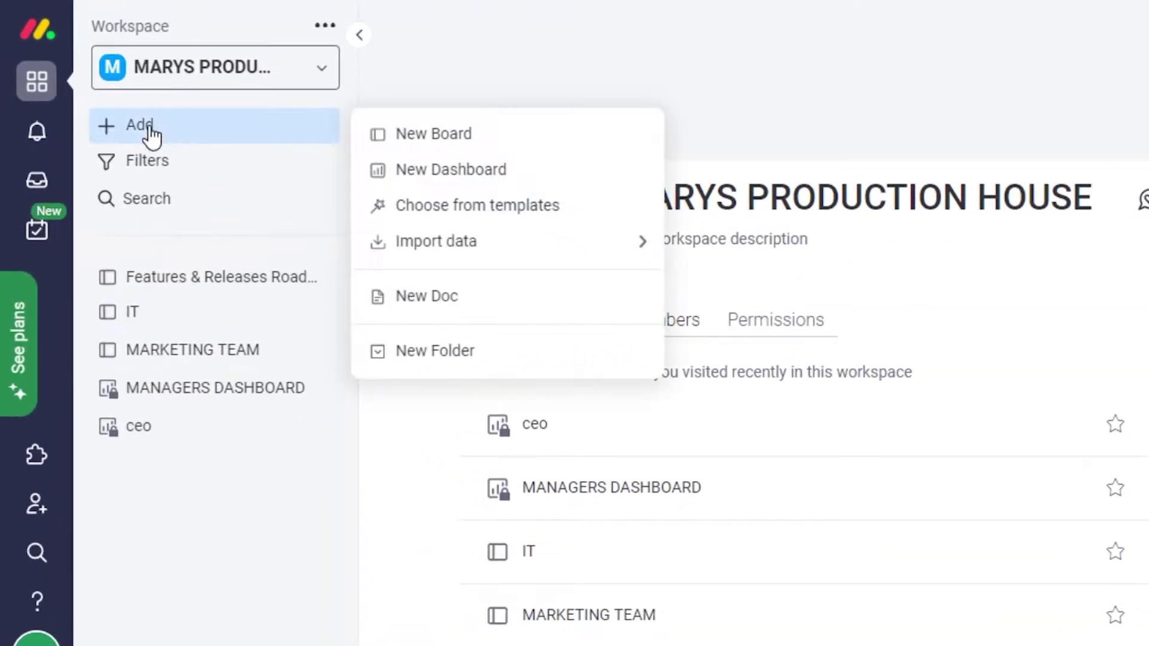
click(422, 172)
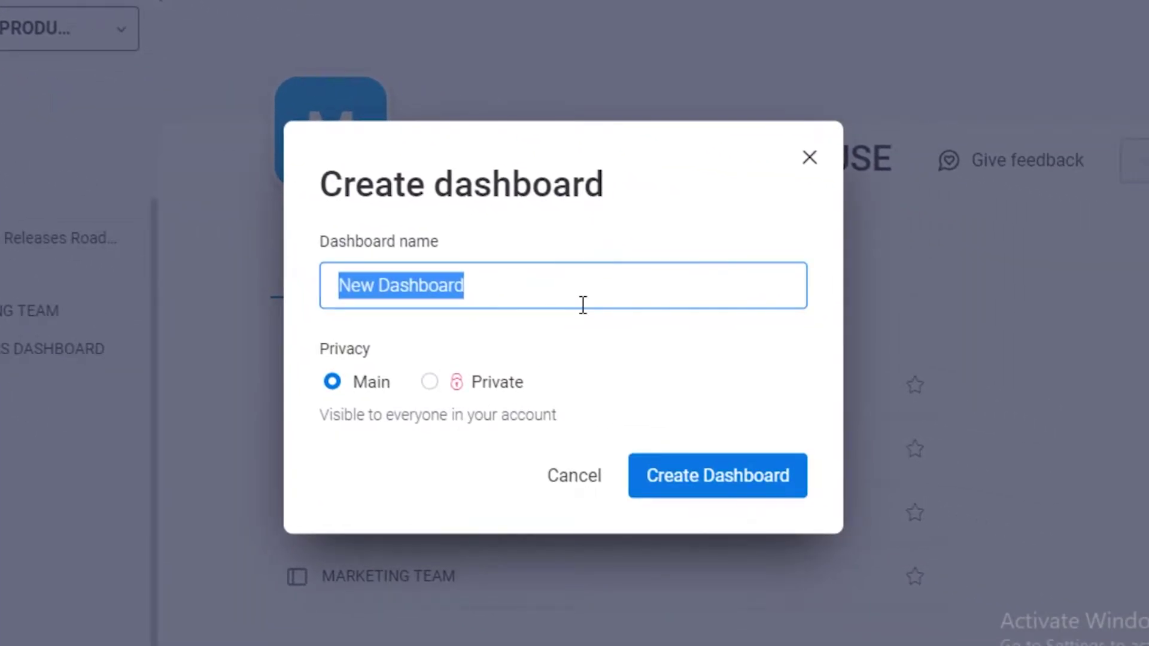
click(795, 479)
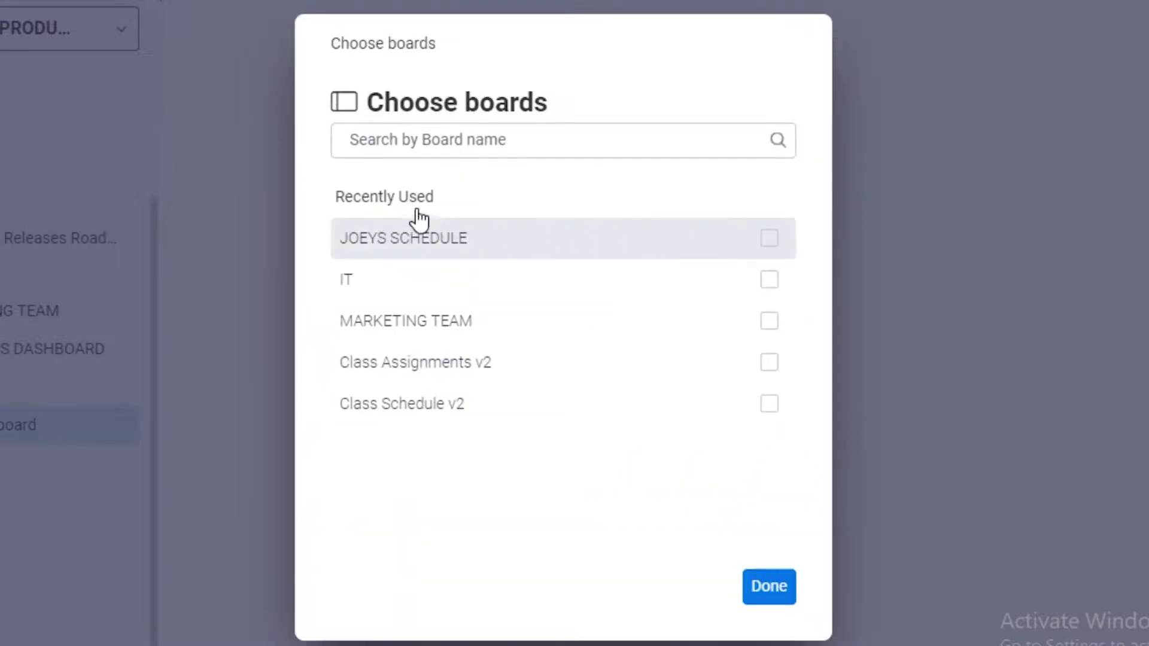
click(554, 236)
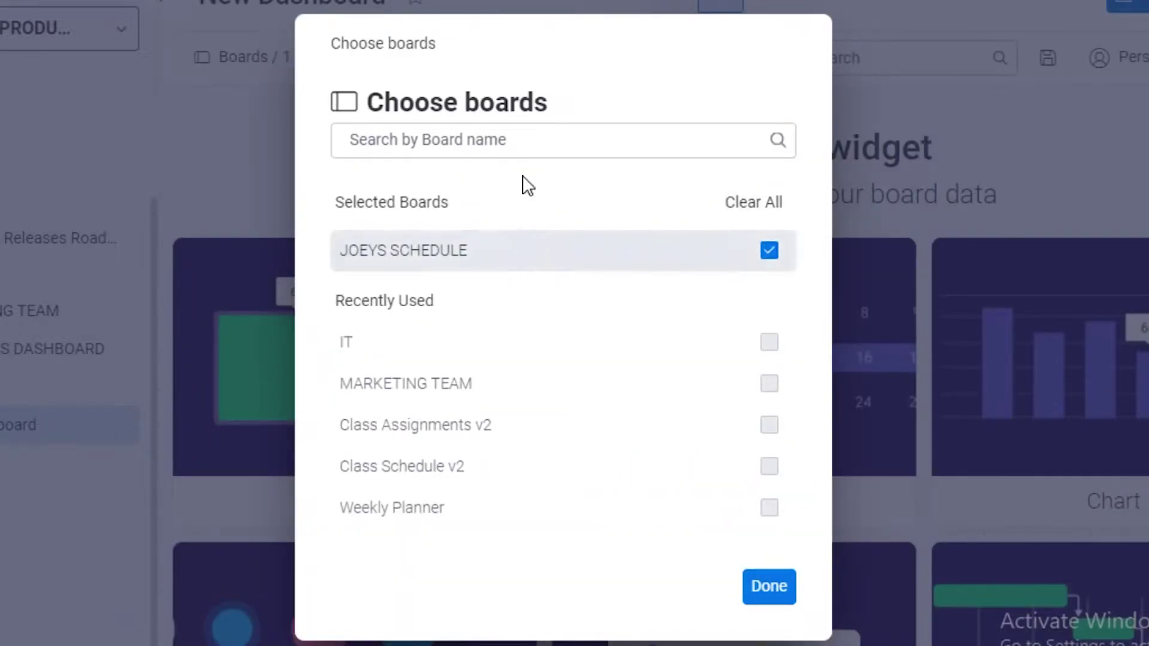
click(441, 250)
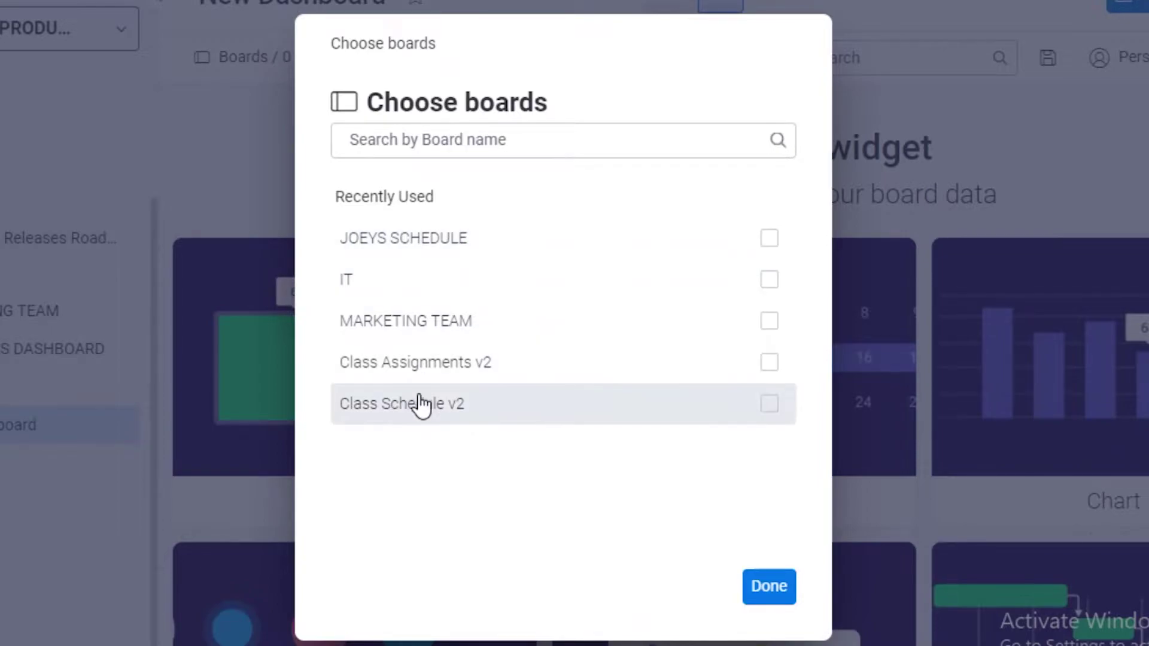
click(416, 283)
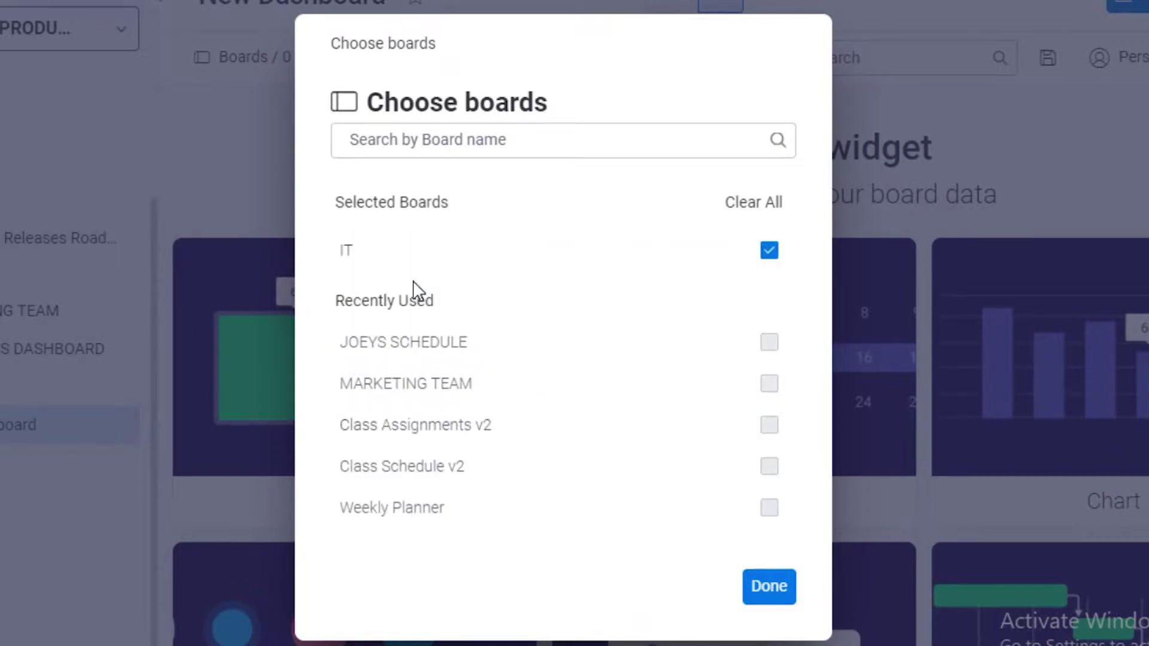
click(769, 586)
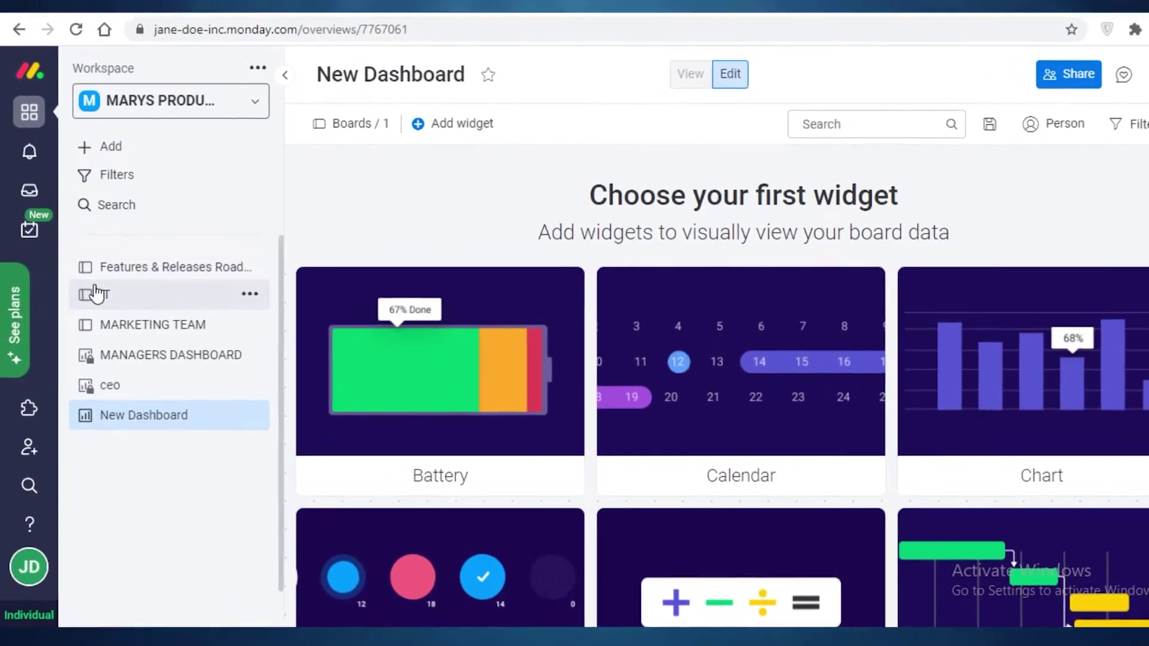
Check the IT board, then return to New Dashboard's widget gallery.
click(97, 293)
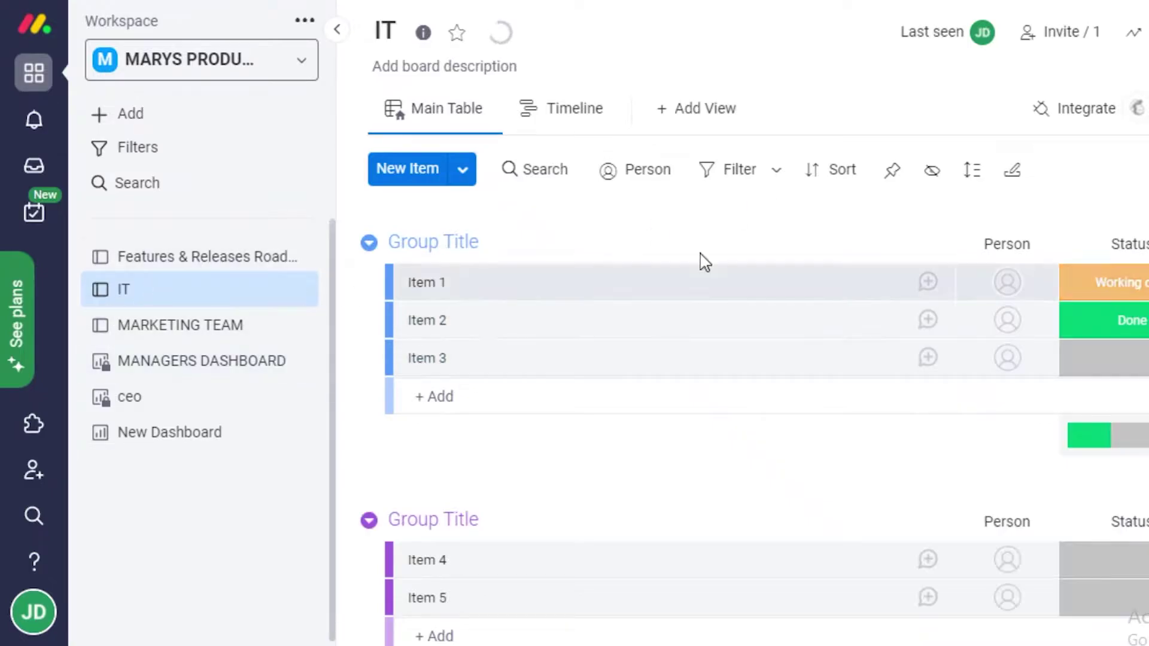
scroll(868, 299, down, 2)
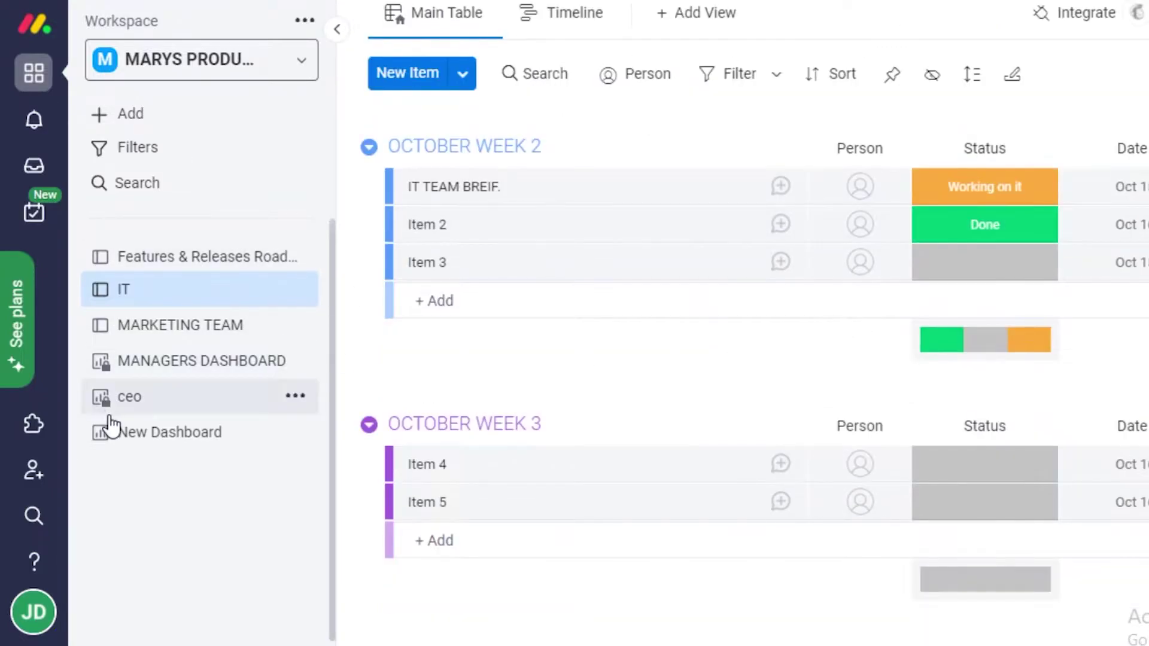
click(122, 439)
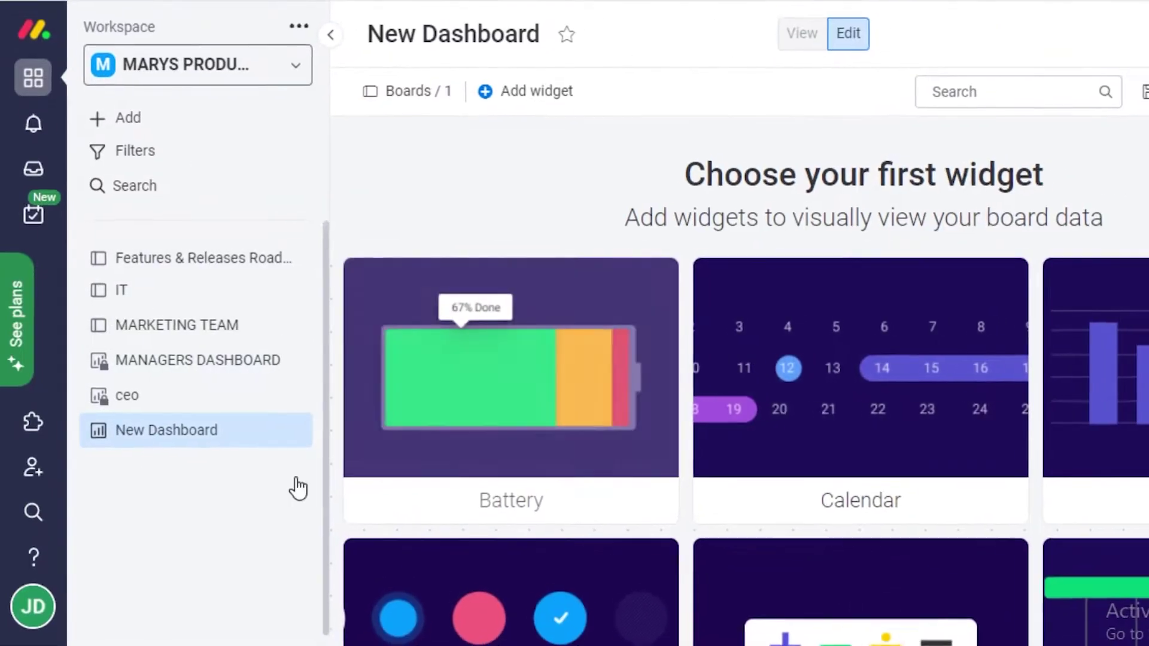
scroll(619, 290, down, 3)
scroll(375, 436, down, 3)
scroll(389, 476, up, 5)
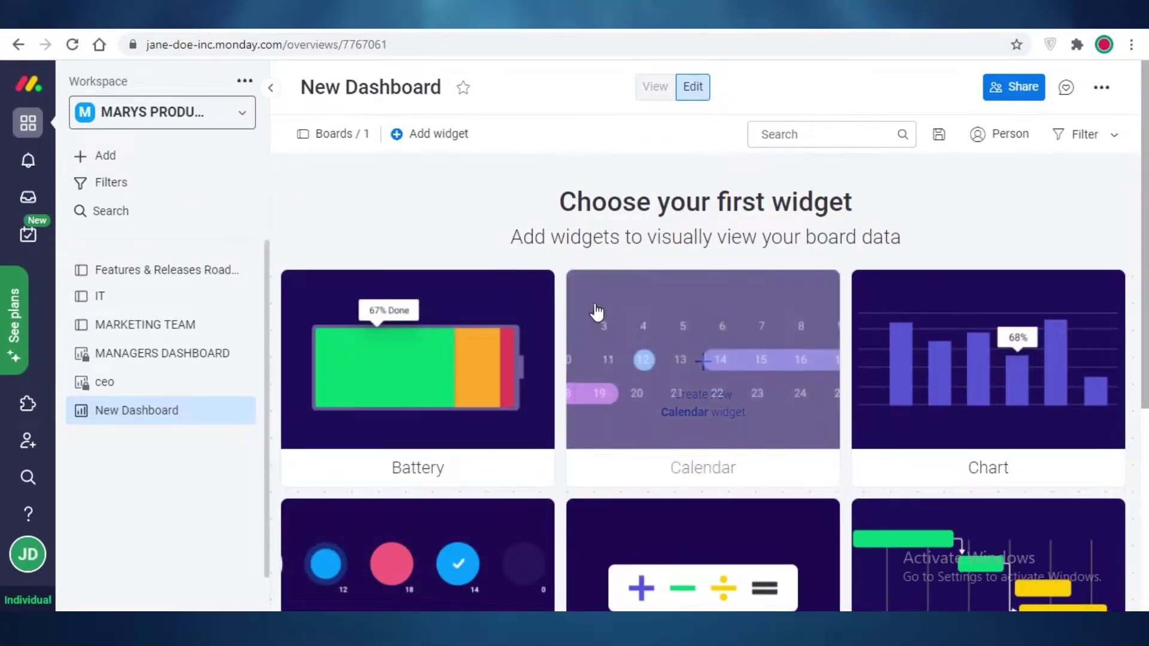
scroll(598, 335, down, 3)
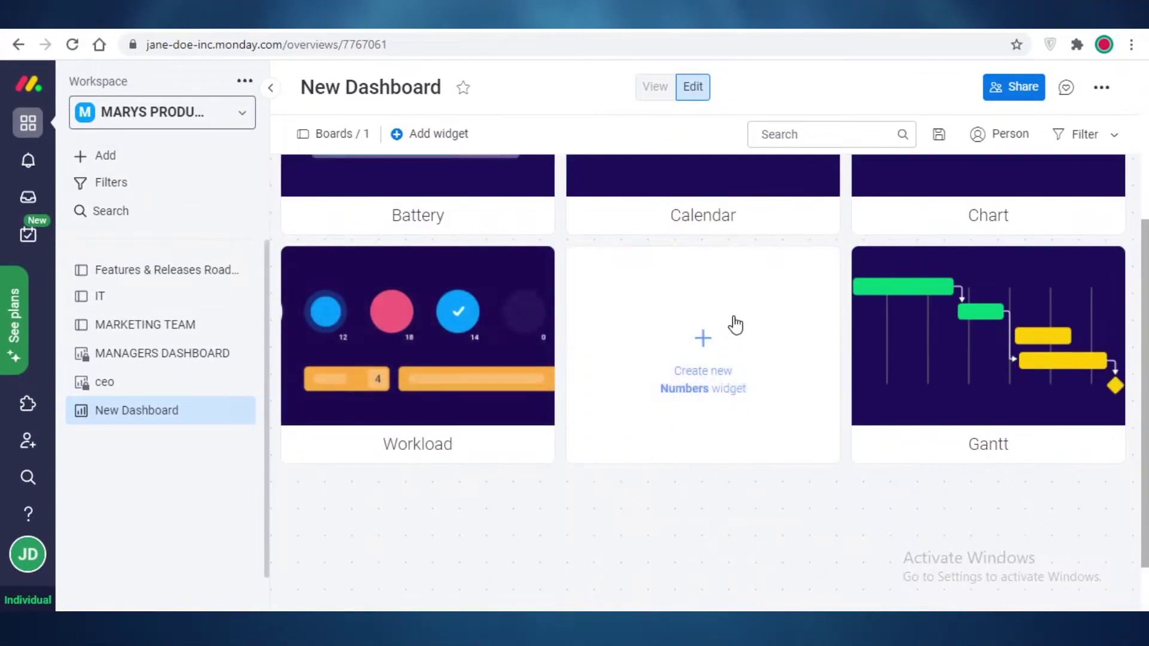
scroll(1077, 358, up, 3)
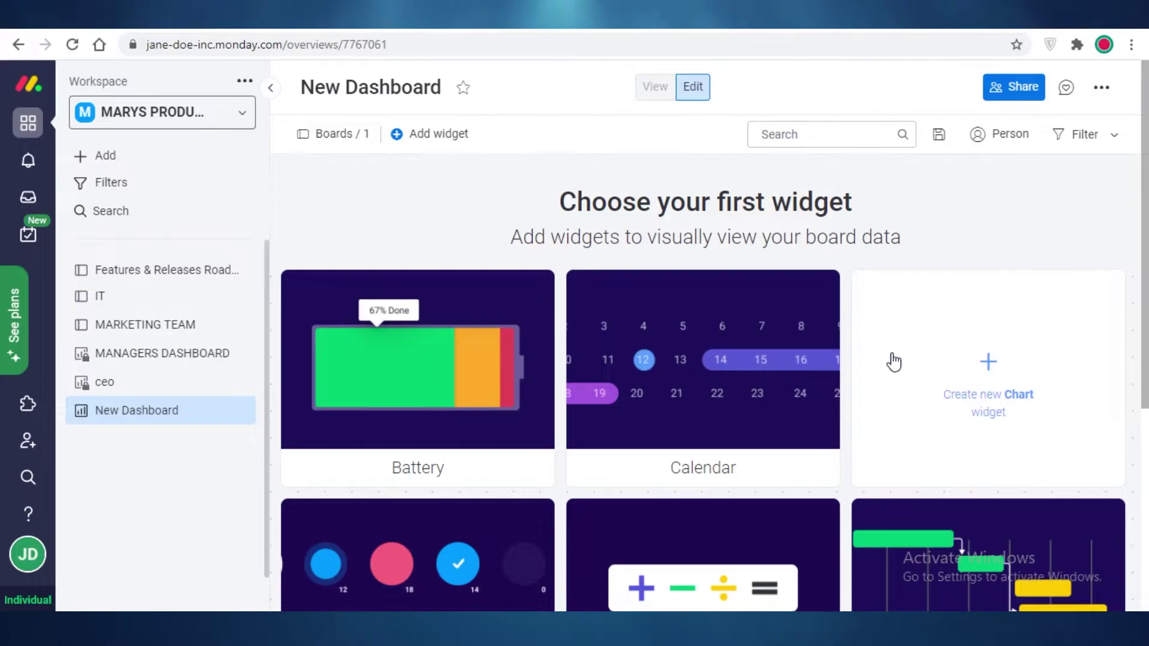
Add a Chart widget, delete it again, and browse the 'Choose your first widget' gallery.
click(894, 361)
click(1005, 92)
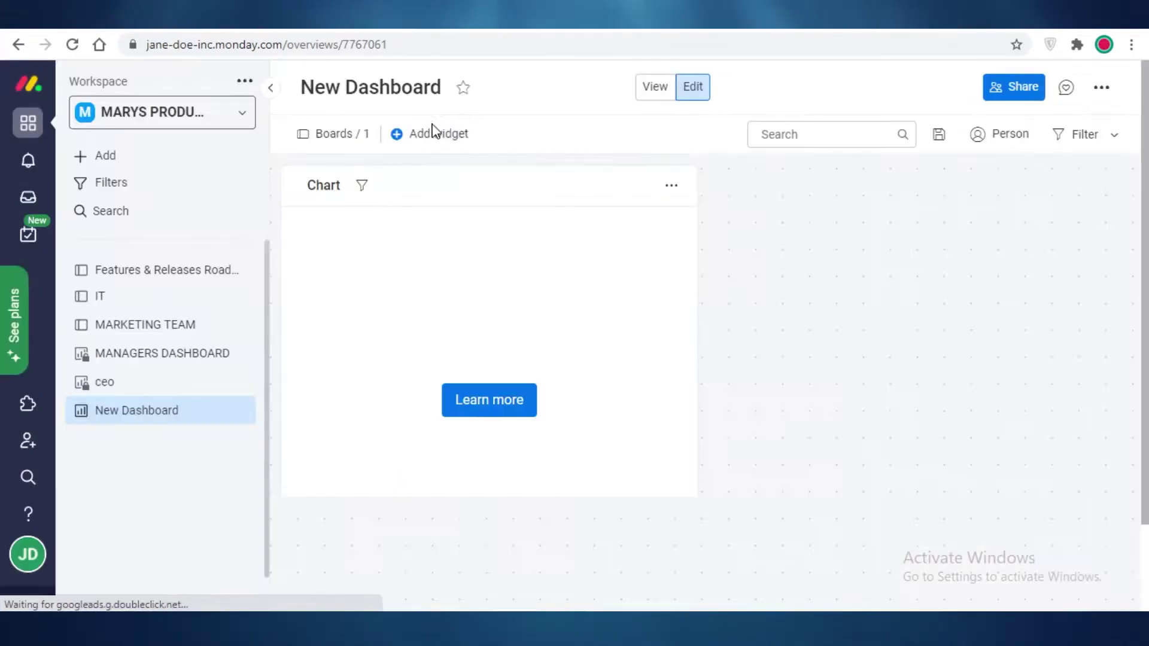
click(671, 186)
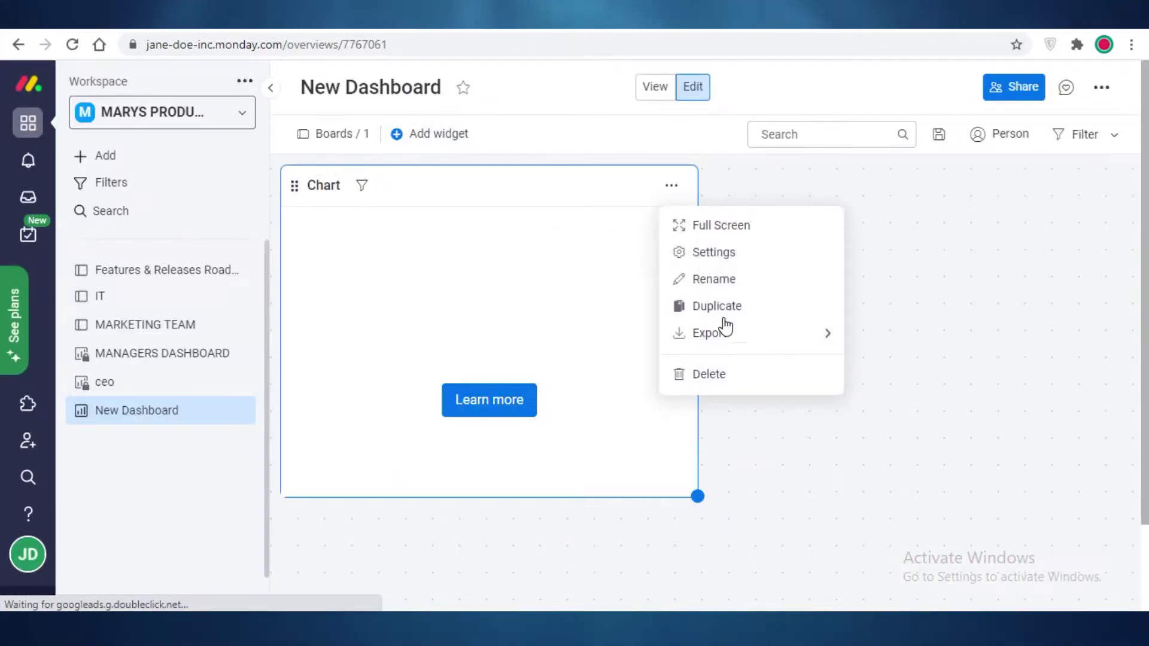
click(708, 375)
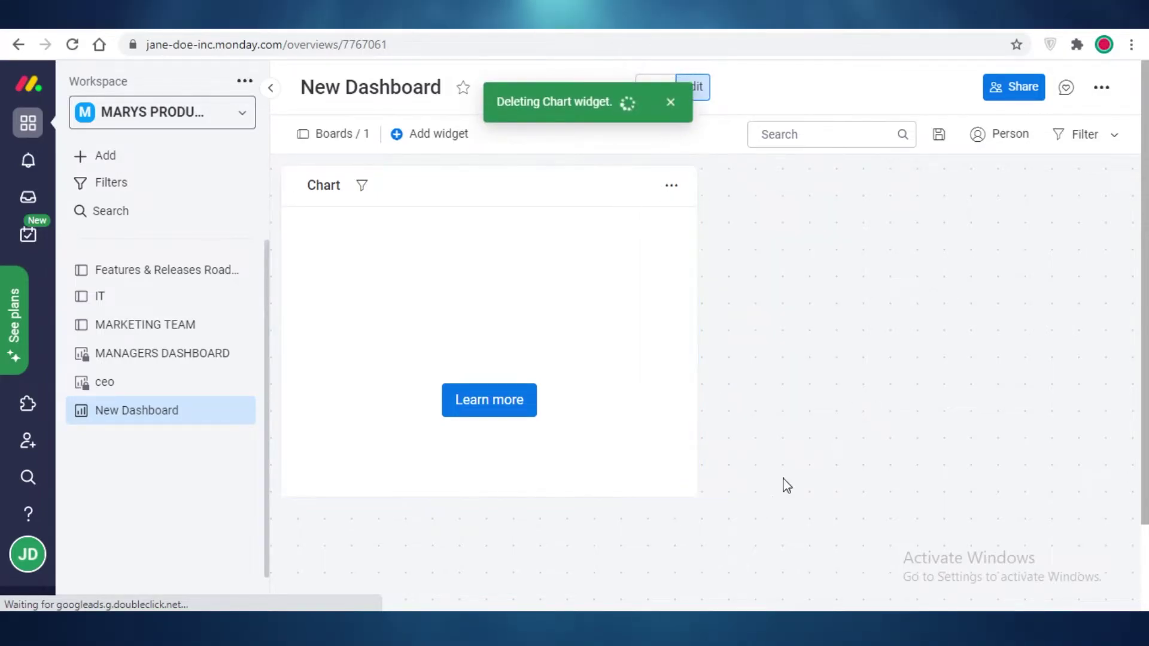
scroll(820, 359, down, 5)
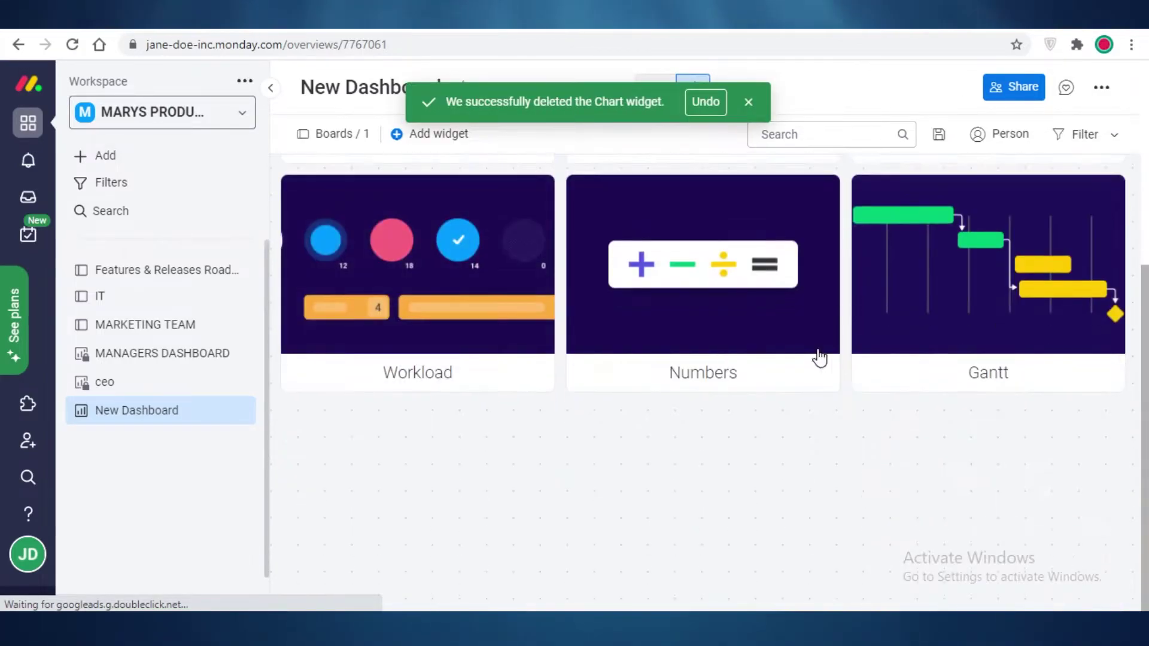
scroll(787, 294, up, 5)
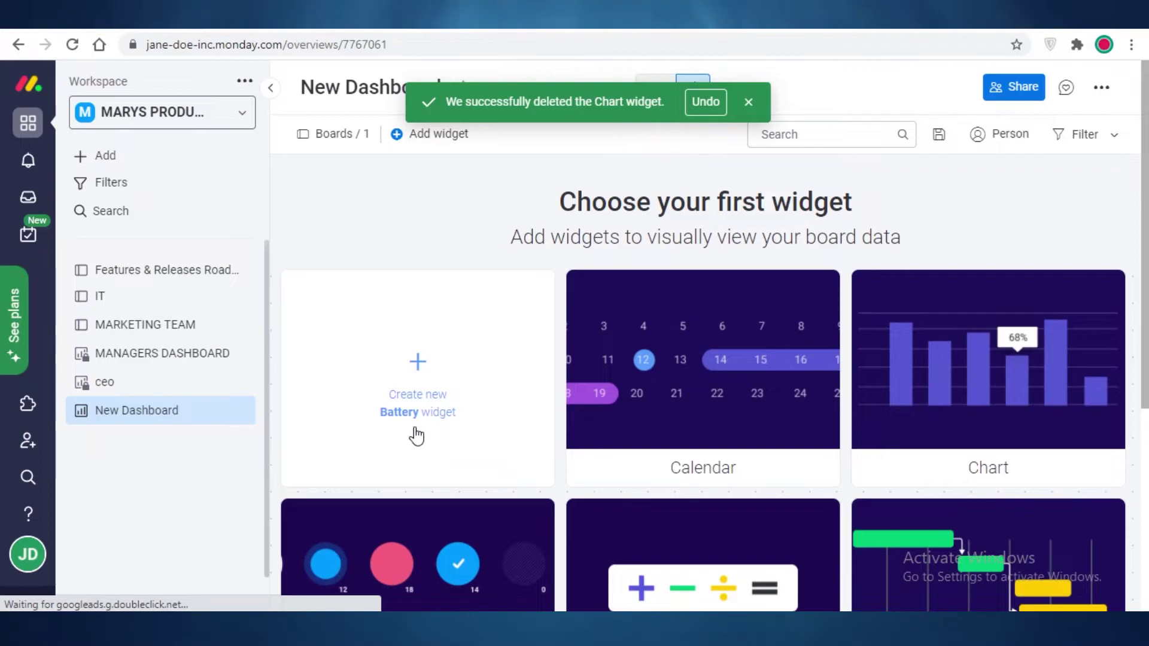
scroll(399, 412, down, 5)
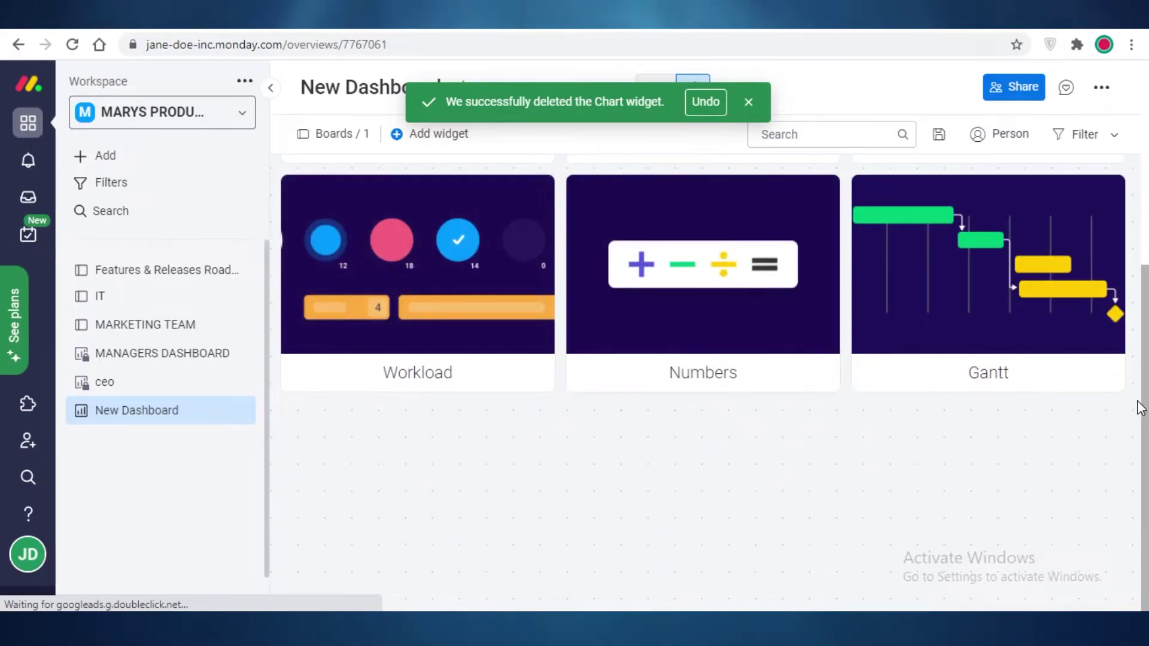
scroll(982, 403, up, 6)
scroll(718, 299, down, 6)
scroll(938, 226, up, 6)
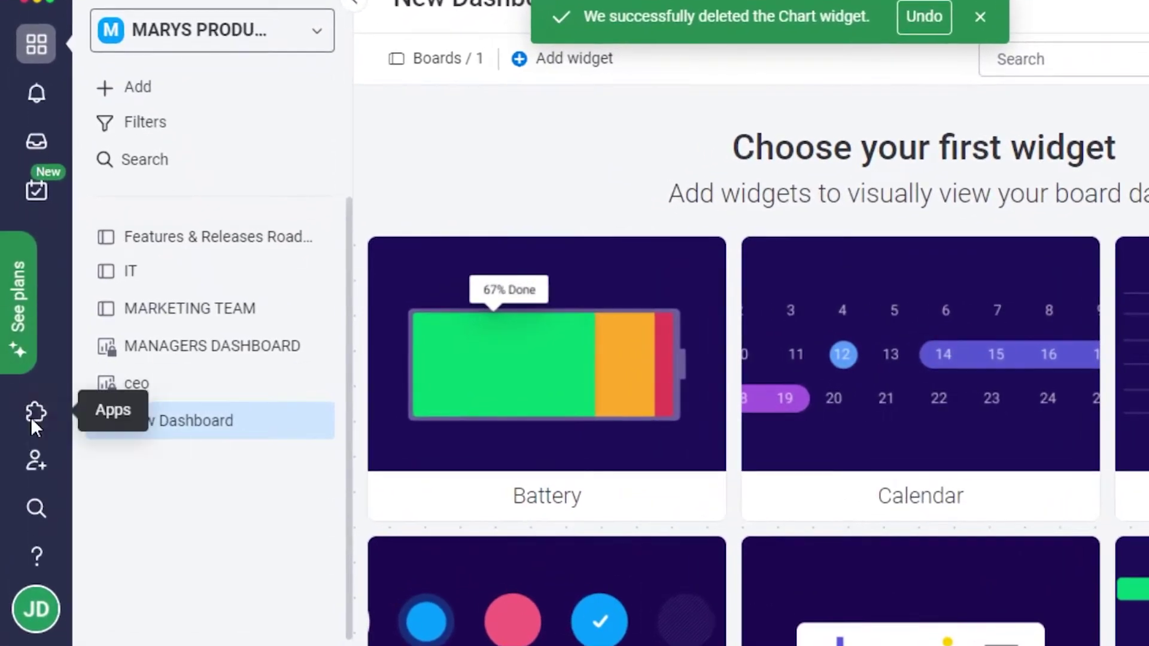
click(34, 419)
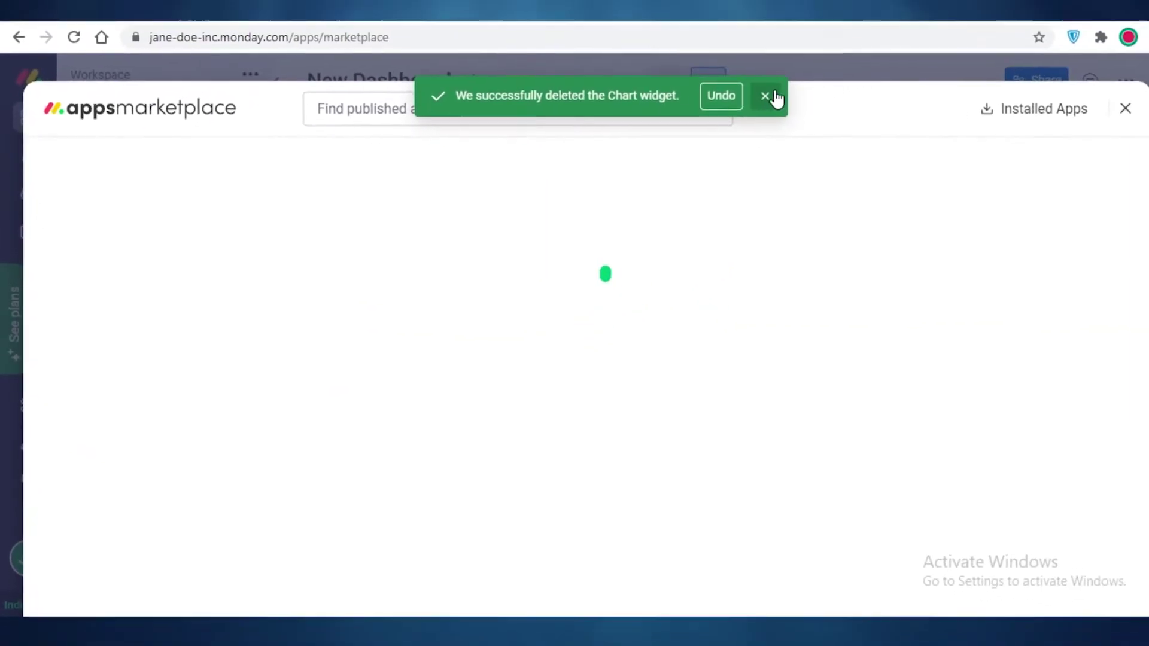
click(765, 96)
click(594, 117)
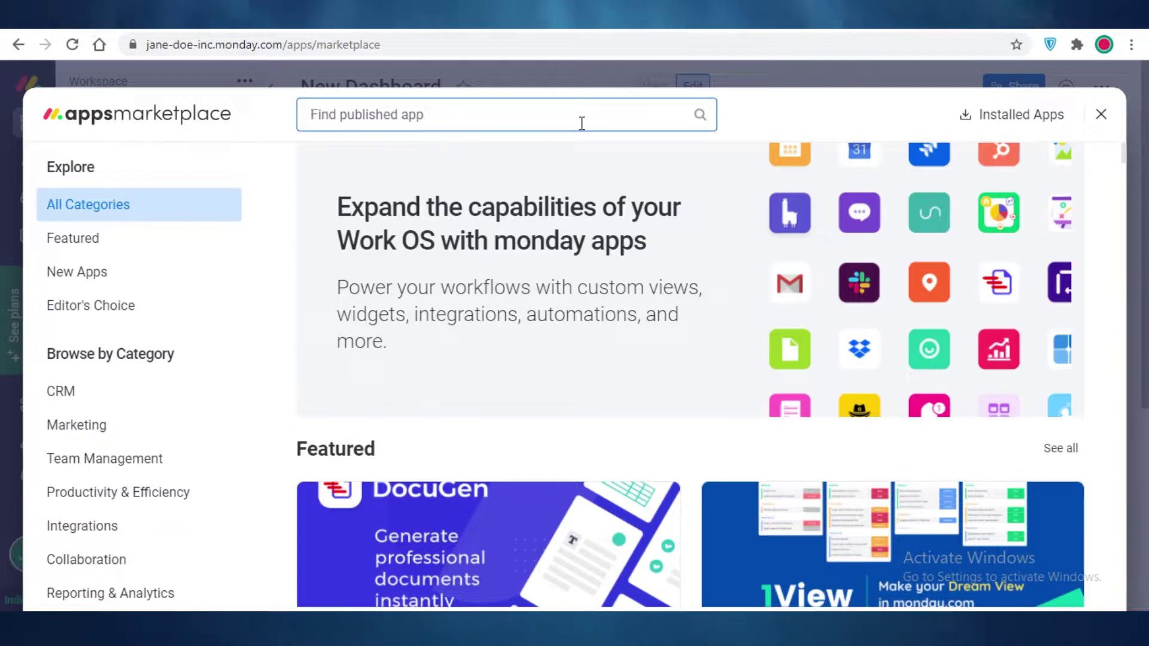
text(widgets)
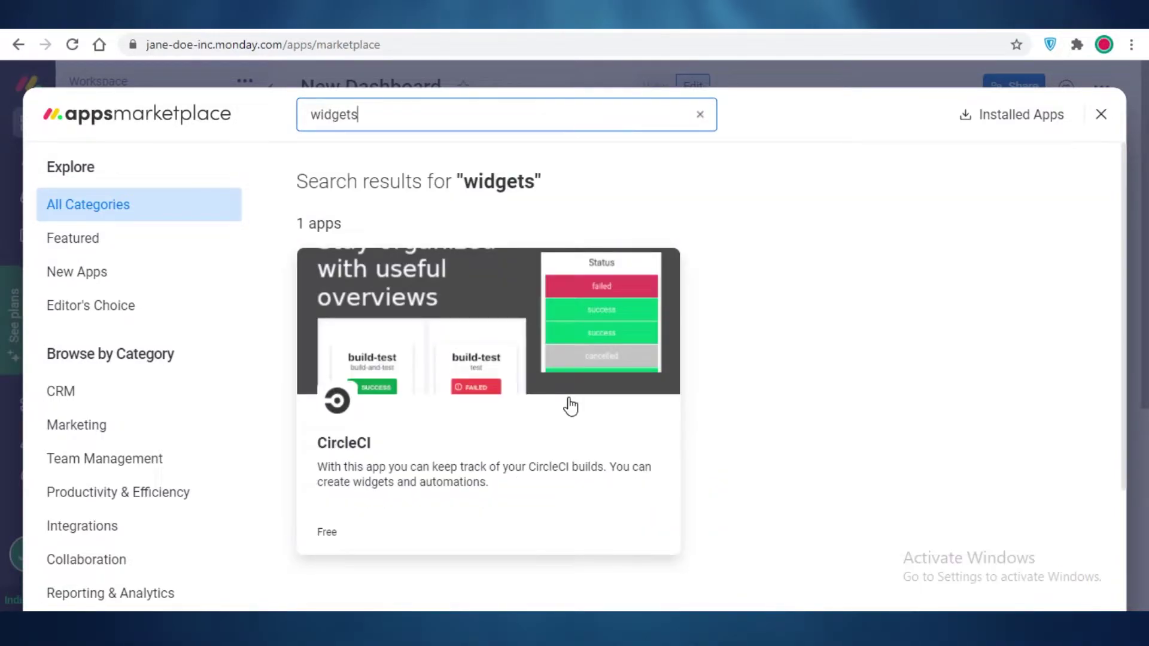
scroll(570, 407, down, 3)
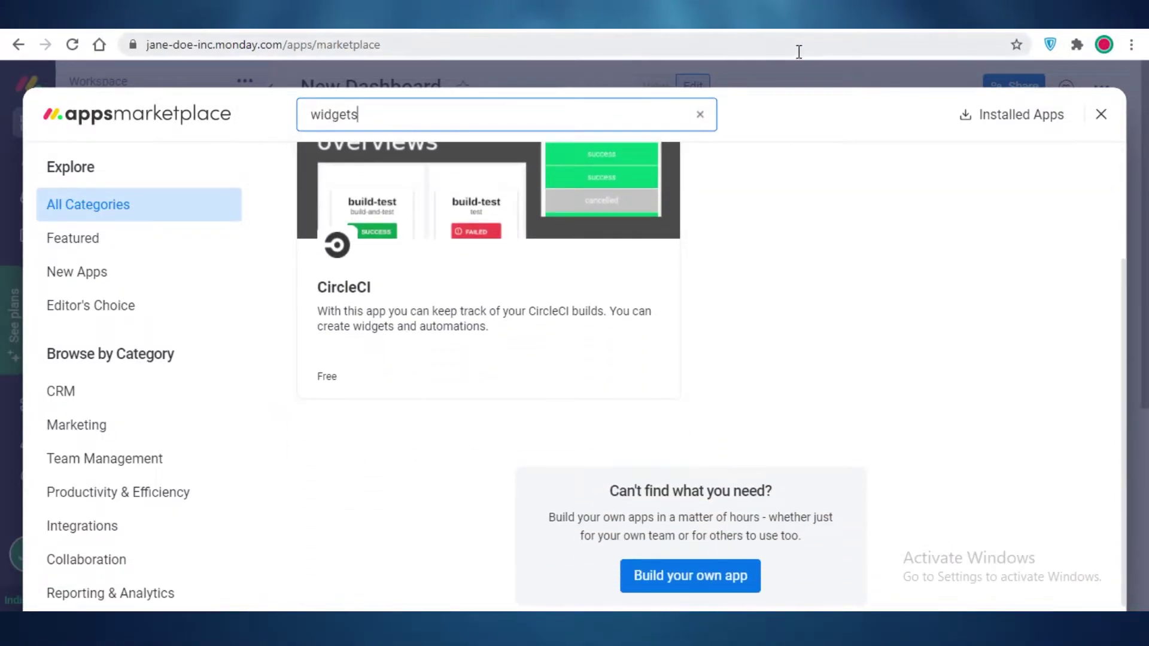
scroll(783, 213, up, 3)
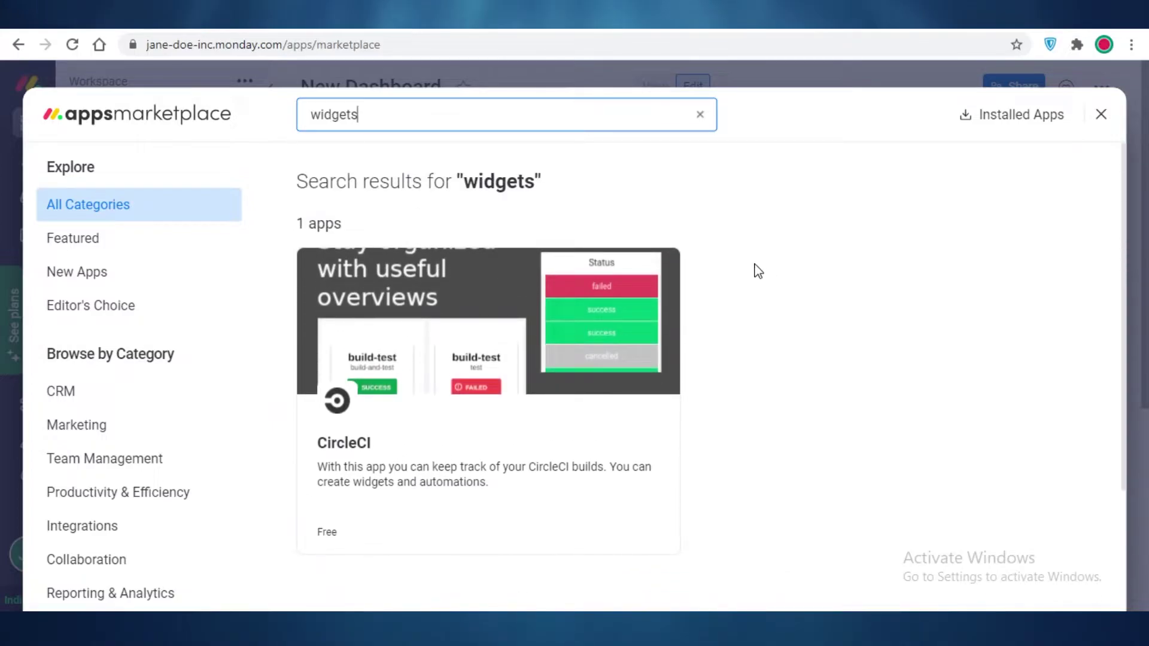
click(1100, 116)
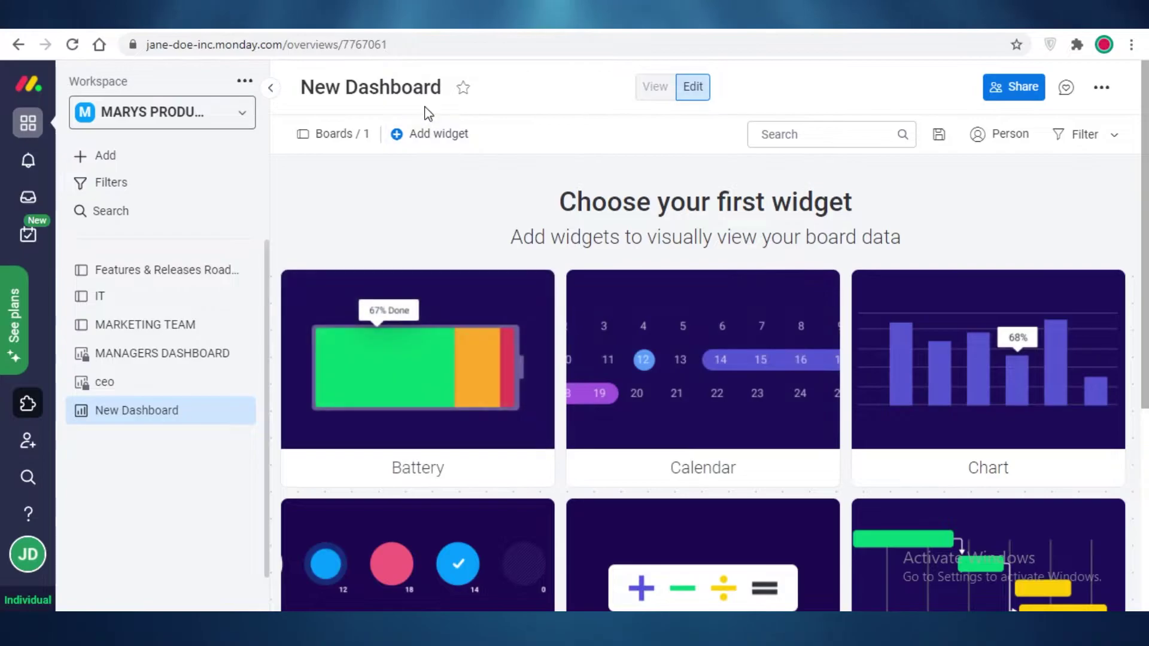
Switch to Main workspace, open JOEYS SCHEDULE and dismiss the Workload upgrade prompt.
click(81, 123)
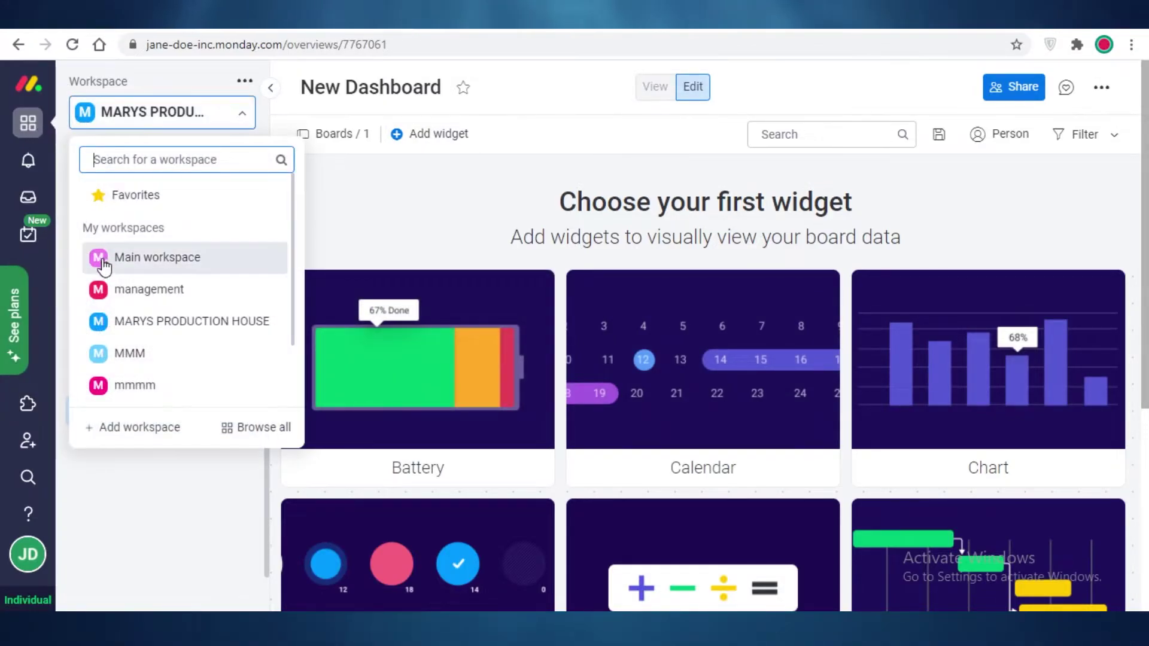
click(140, 264)
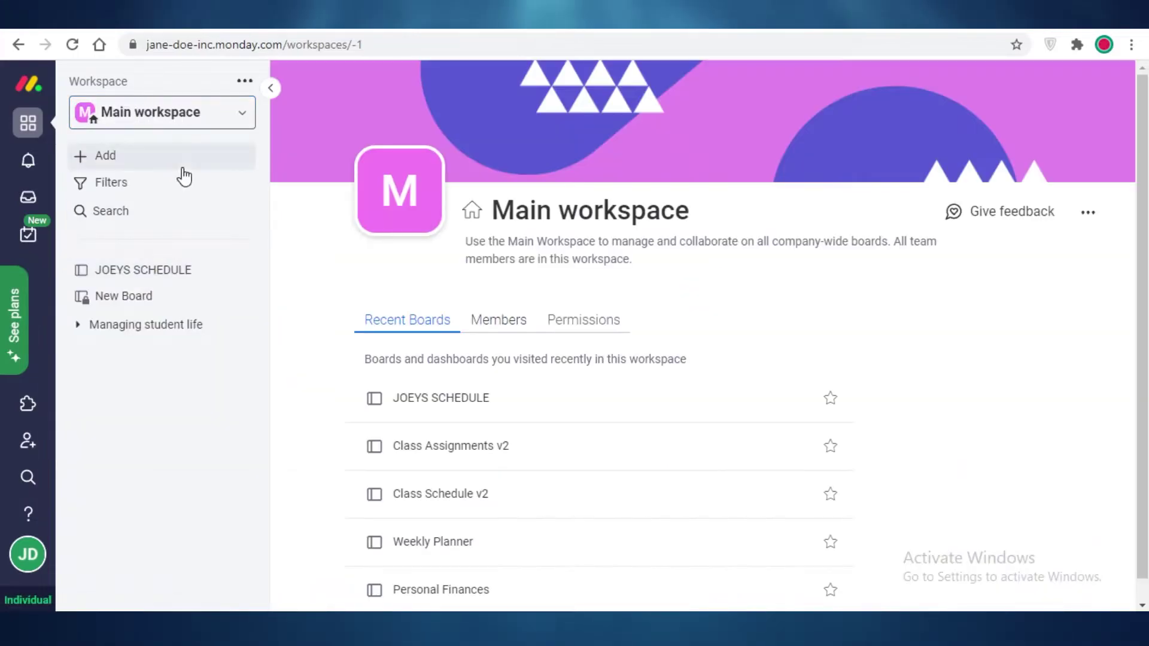
click(146, 268)
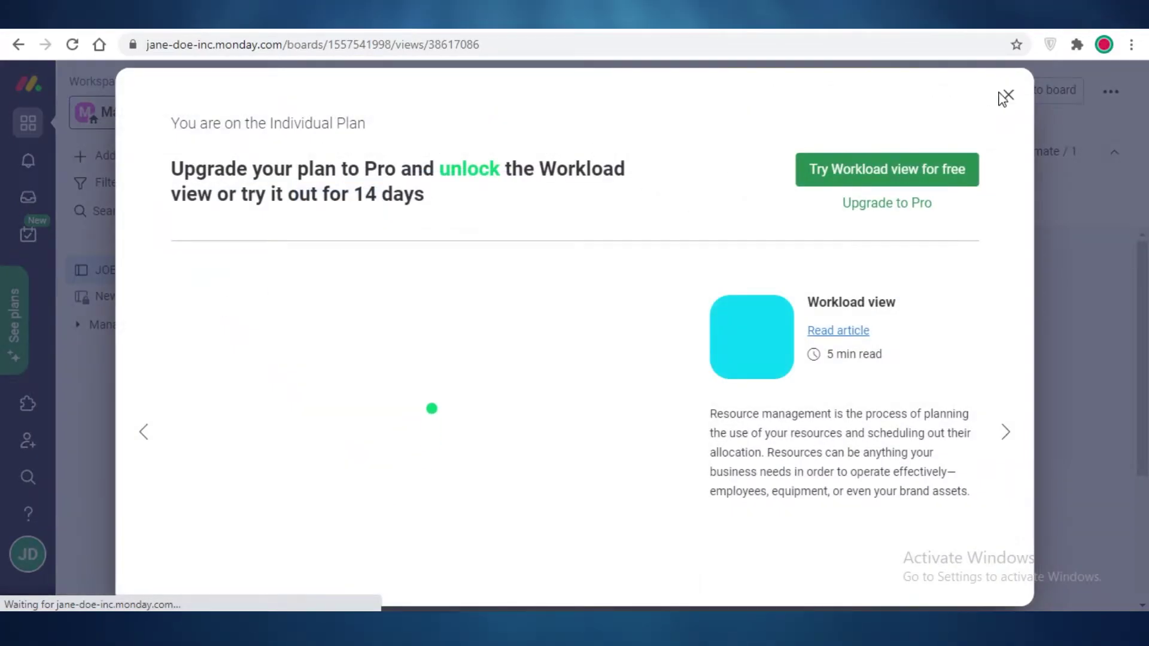
click(1006, 96)
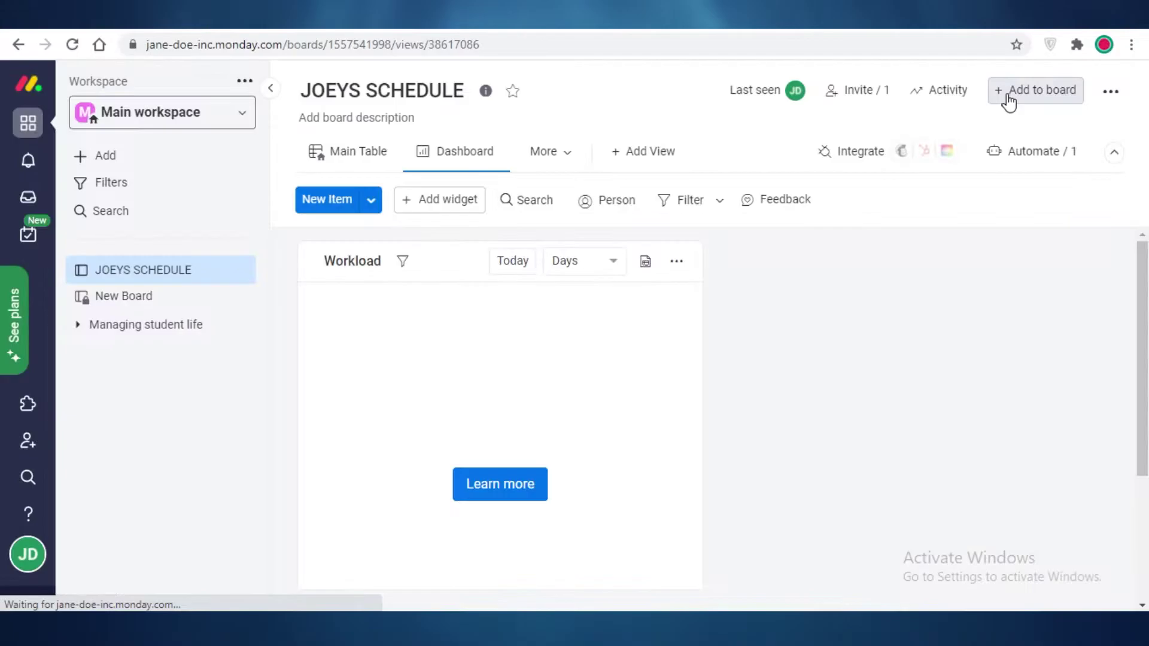
Return to MARYS PRODUCTION HOUSE, opening the IT board and then New Dashboard.
click(207, 119)
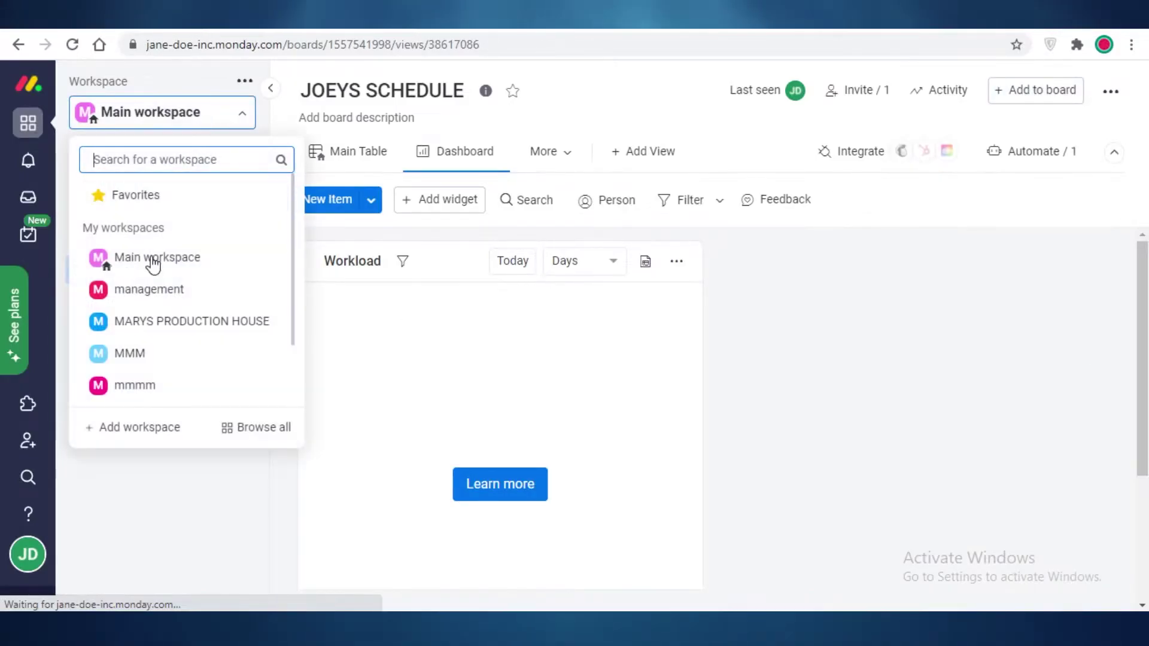
click(150, 335)
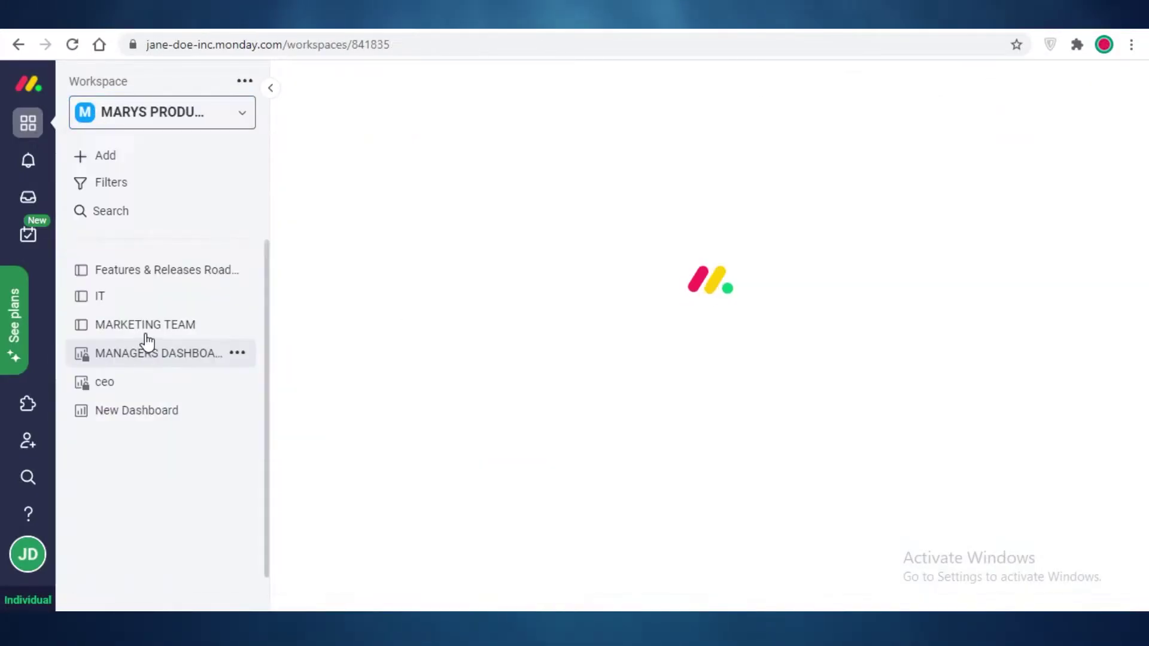
click(103, 299)
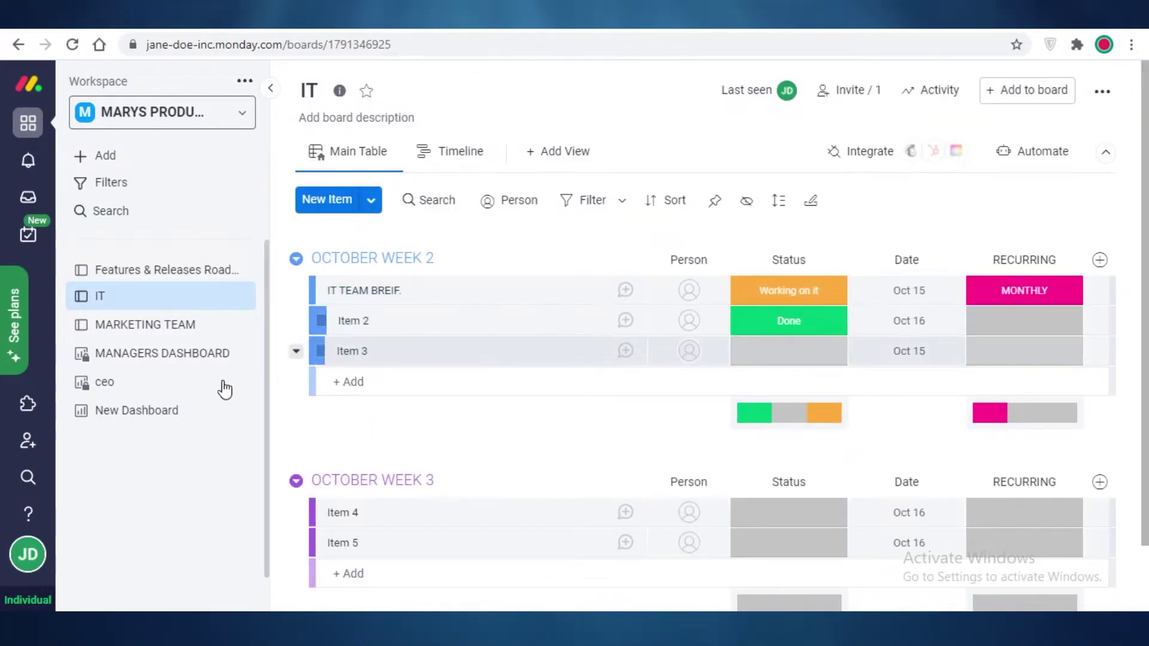
click(159, 411)
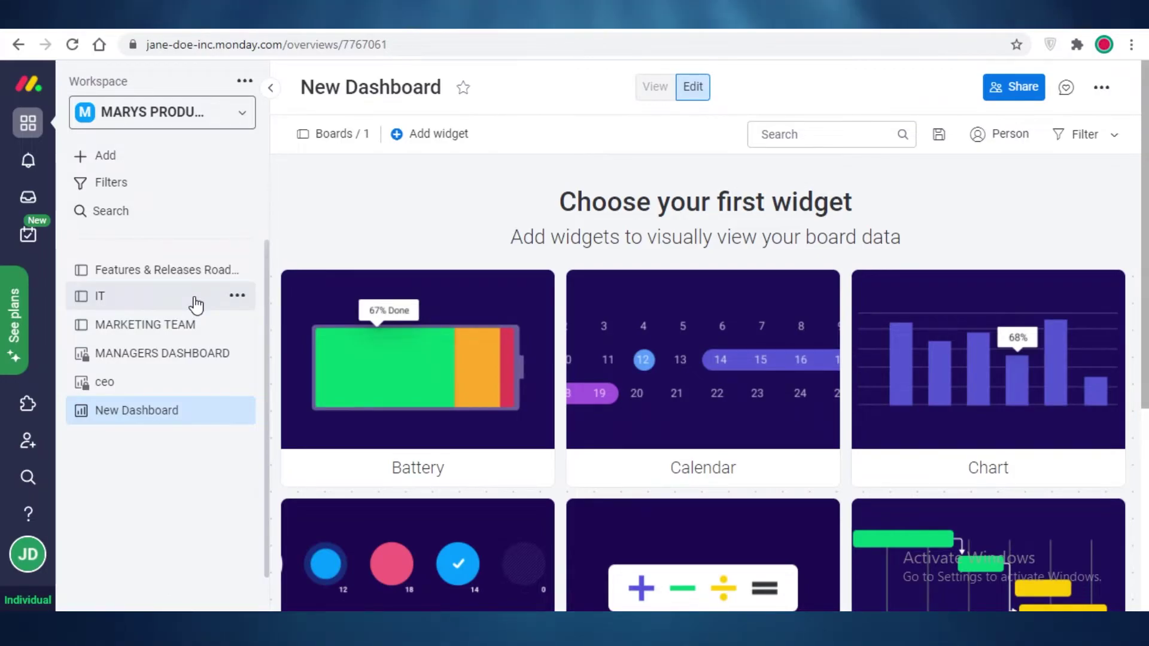
Reopen the IT board and look over the add options without choosing anything.
scroll(531, 440, down, 4)
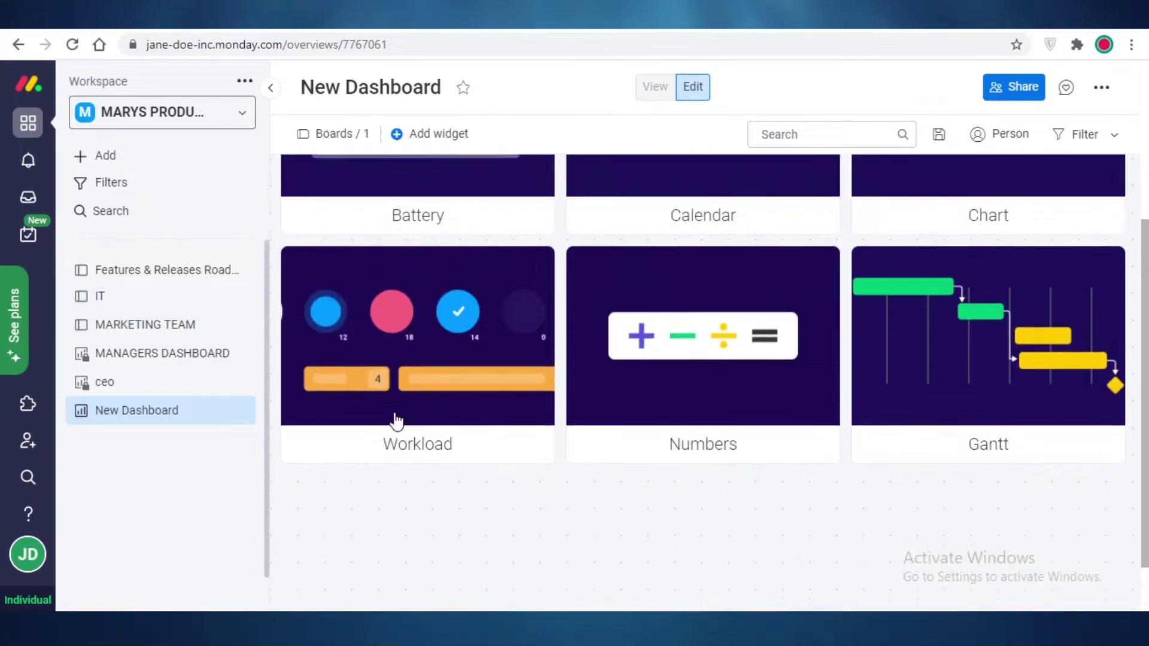
scroll(480, 424, up, 3)
scroll(961, 341, down, 4)
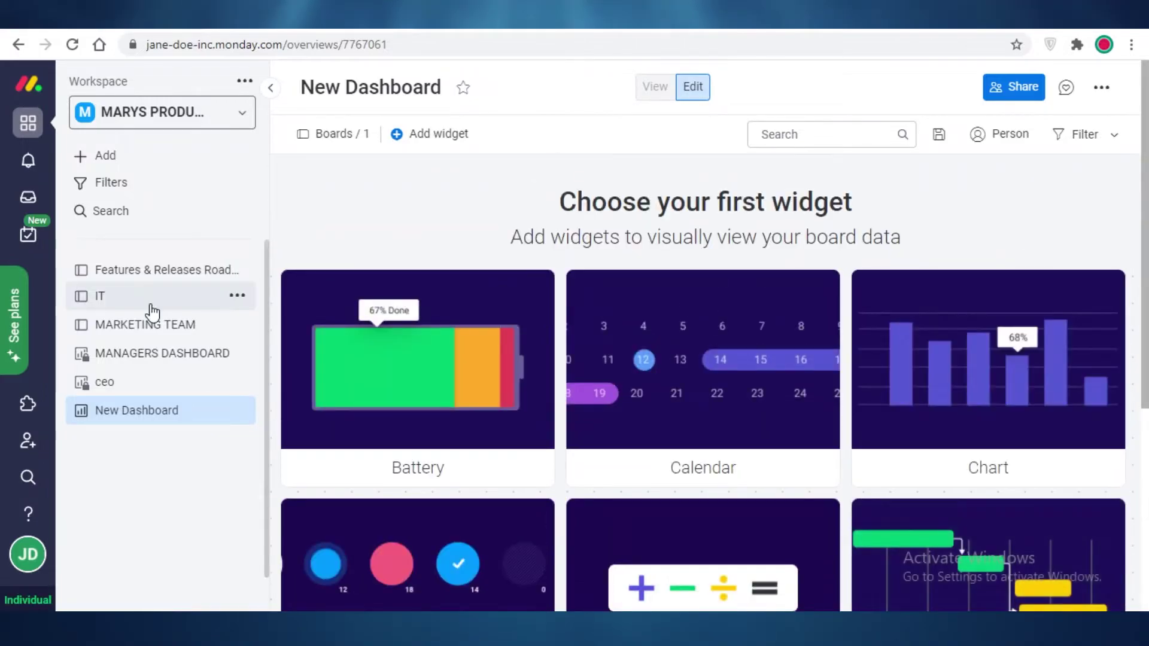
click(148, 297)
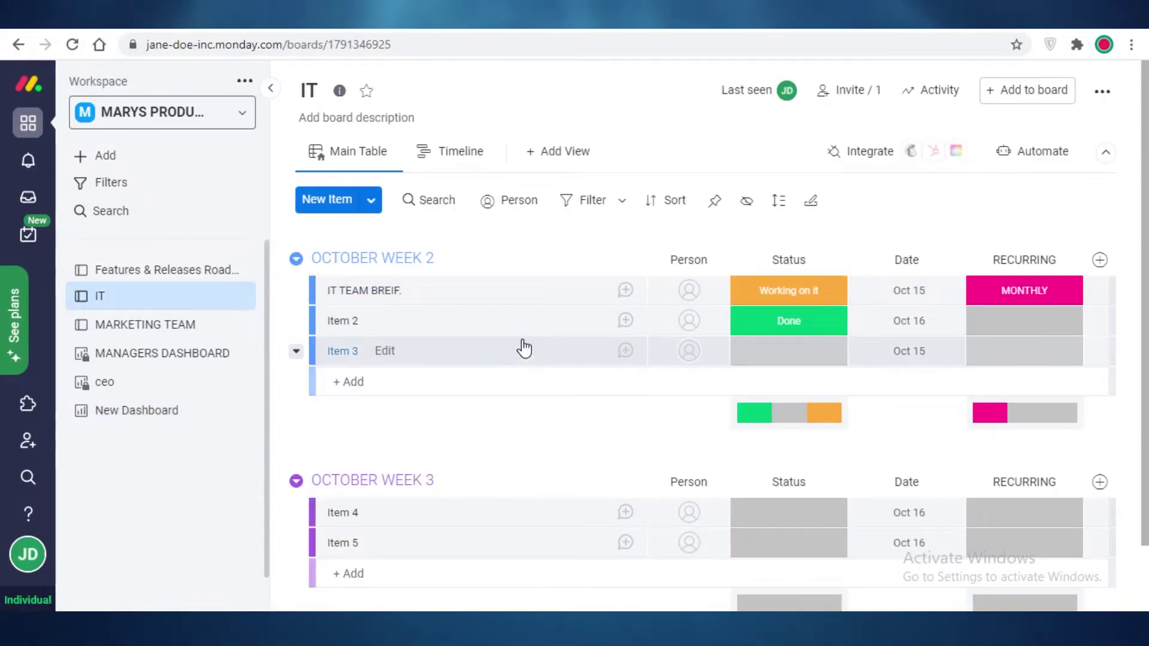
scroll(441, 173, down, 1)
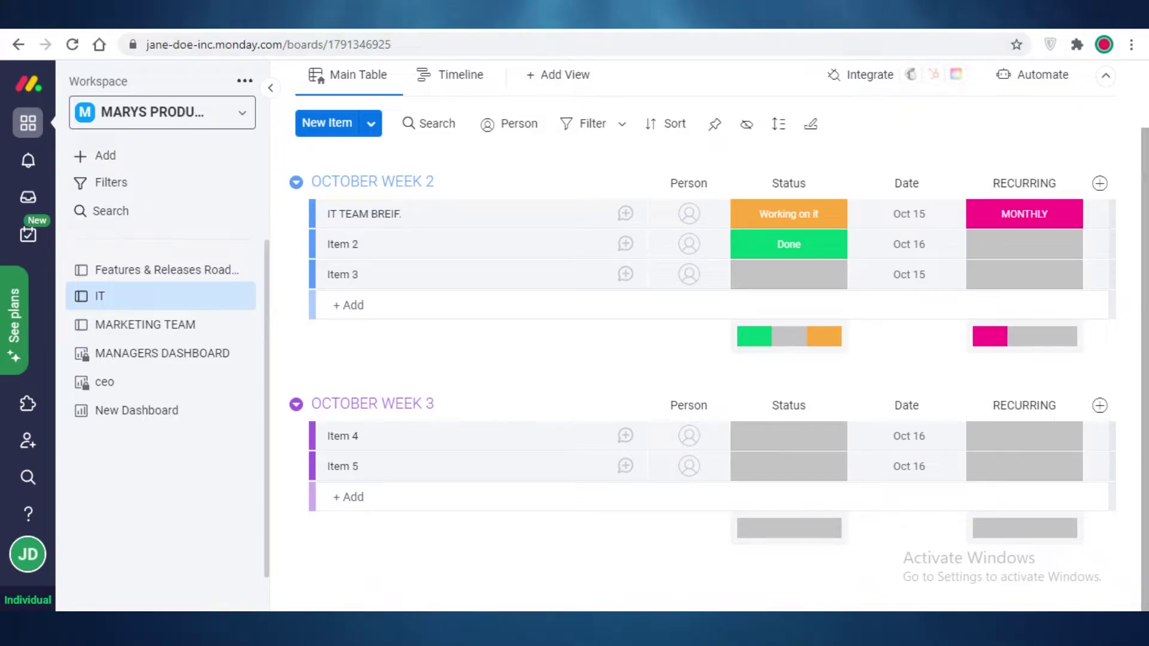
click(159, 148)
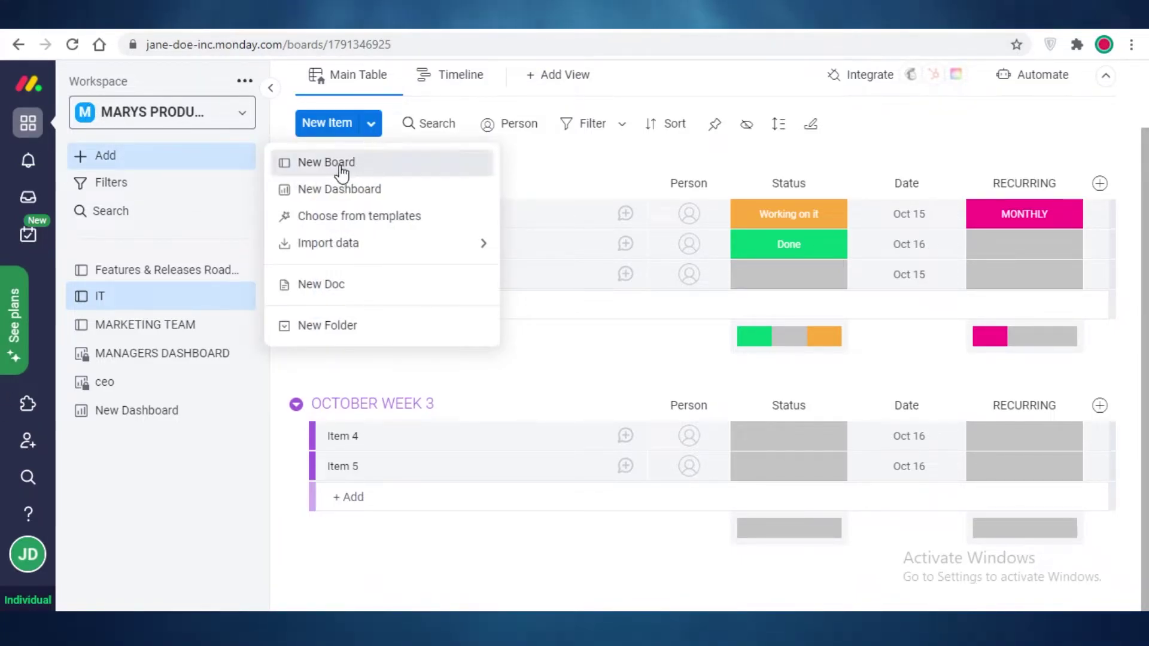
click(181, 447)
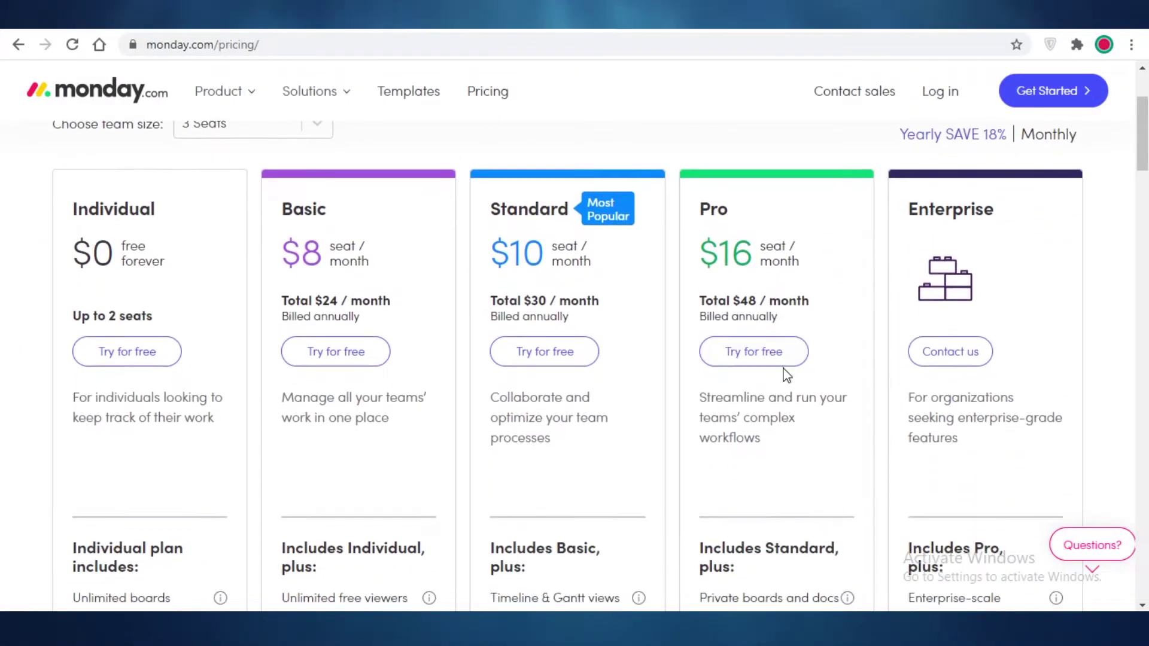
Scroll through the Individual, Basic $8, Standard $10, Pro $16 and Enterprise plan features.
scroll(84, 272, down, 2)
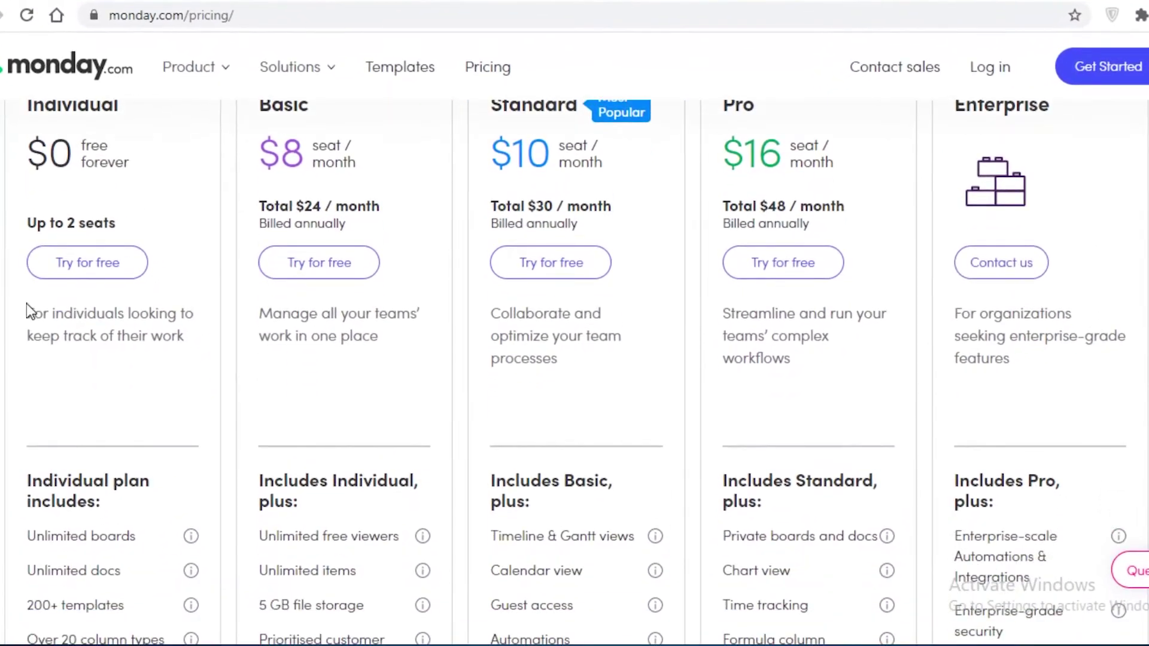
scroll(47, 228, down, 3)
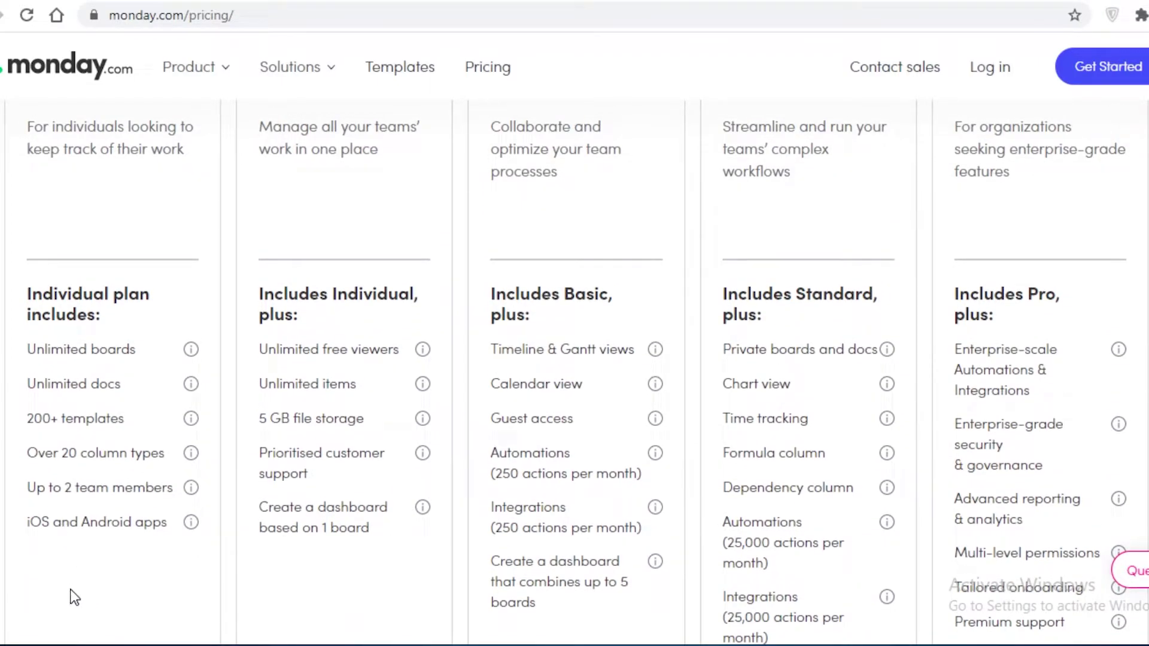
scroll(84, 569, up, 8)
scroll(82, 551, down, 4)
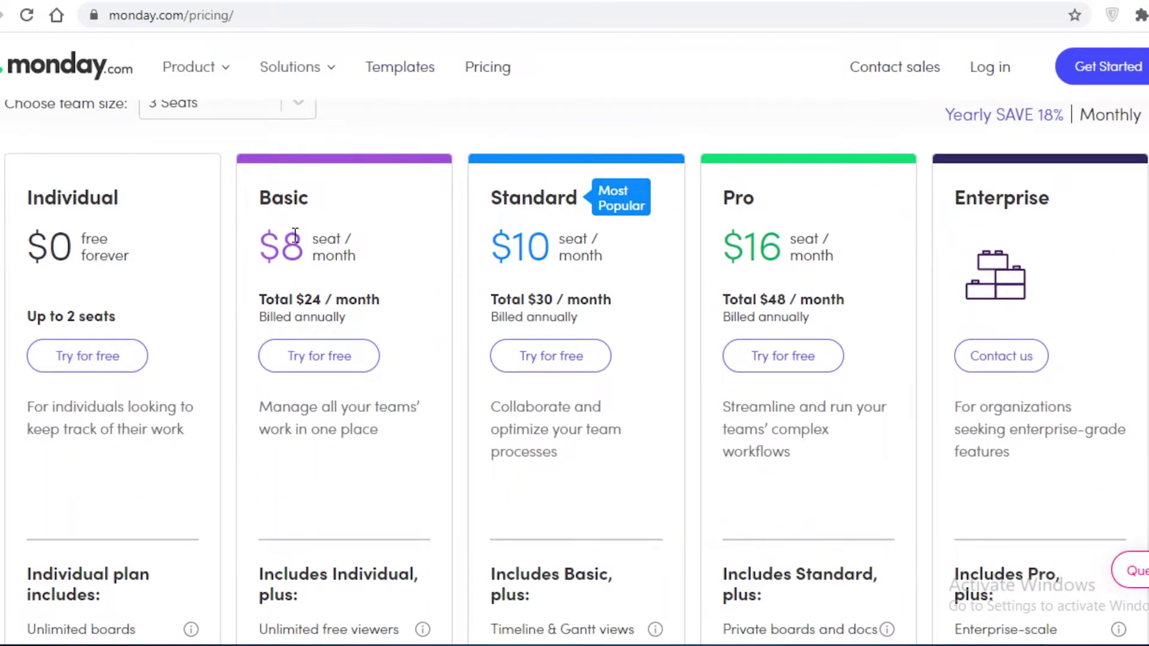
scroll(267, 293, down, 6)
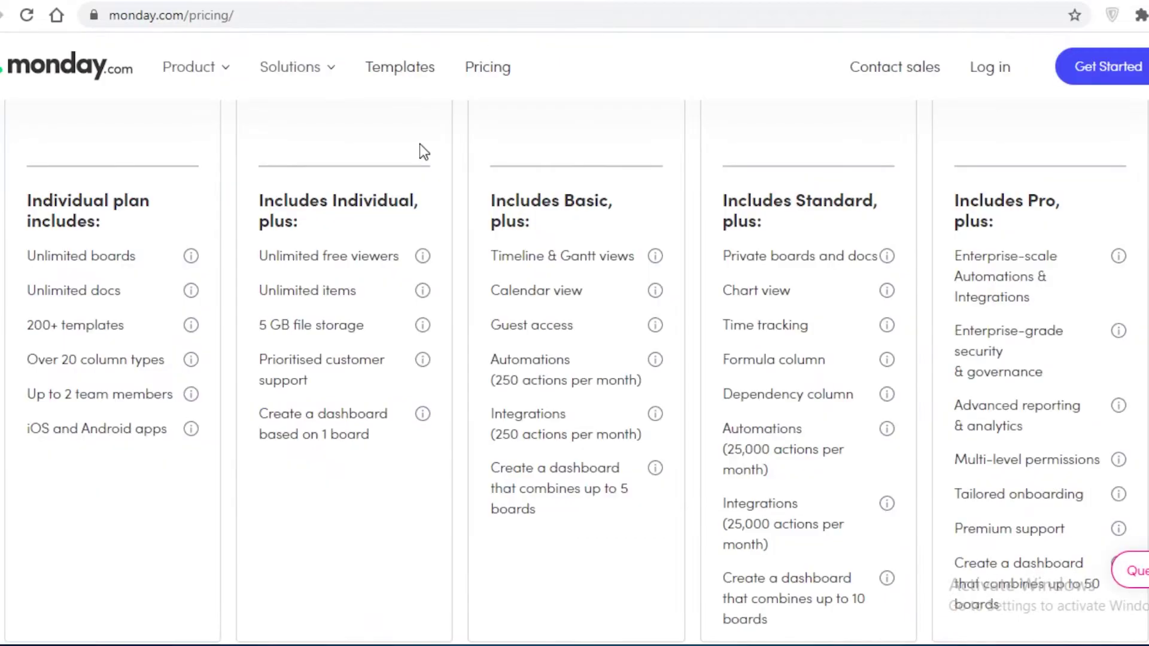
scroll(264, 367, up, 6)
scroll(254, 383, up, 4)
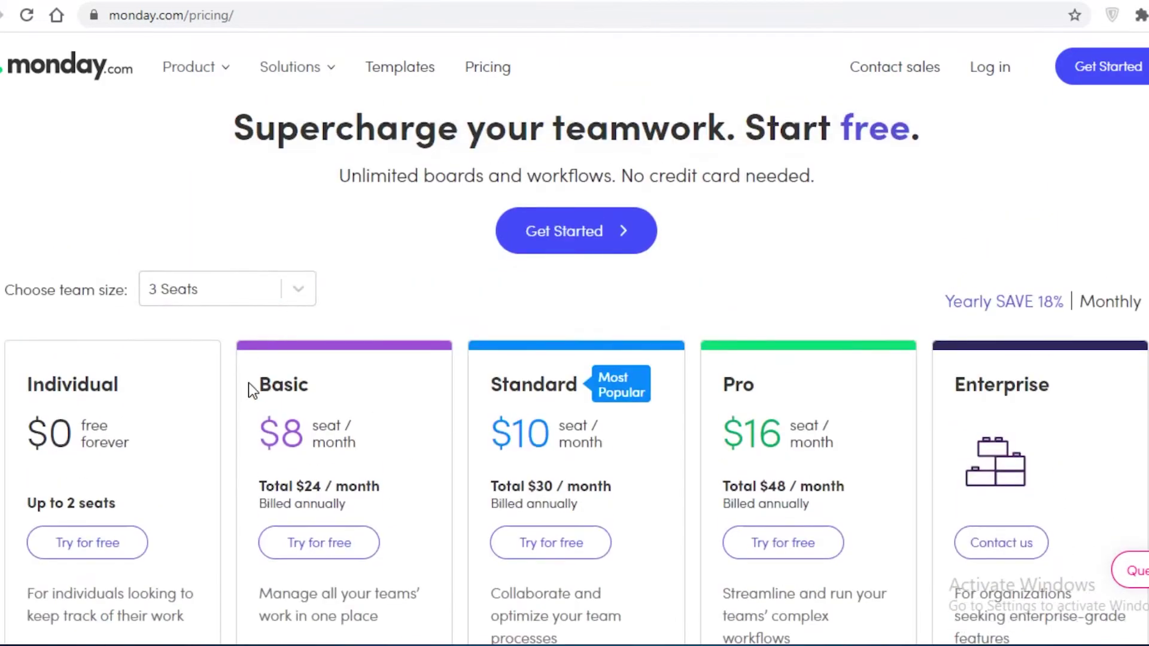
scroll(287, 305, down, 3)
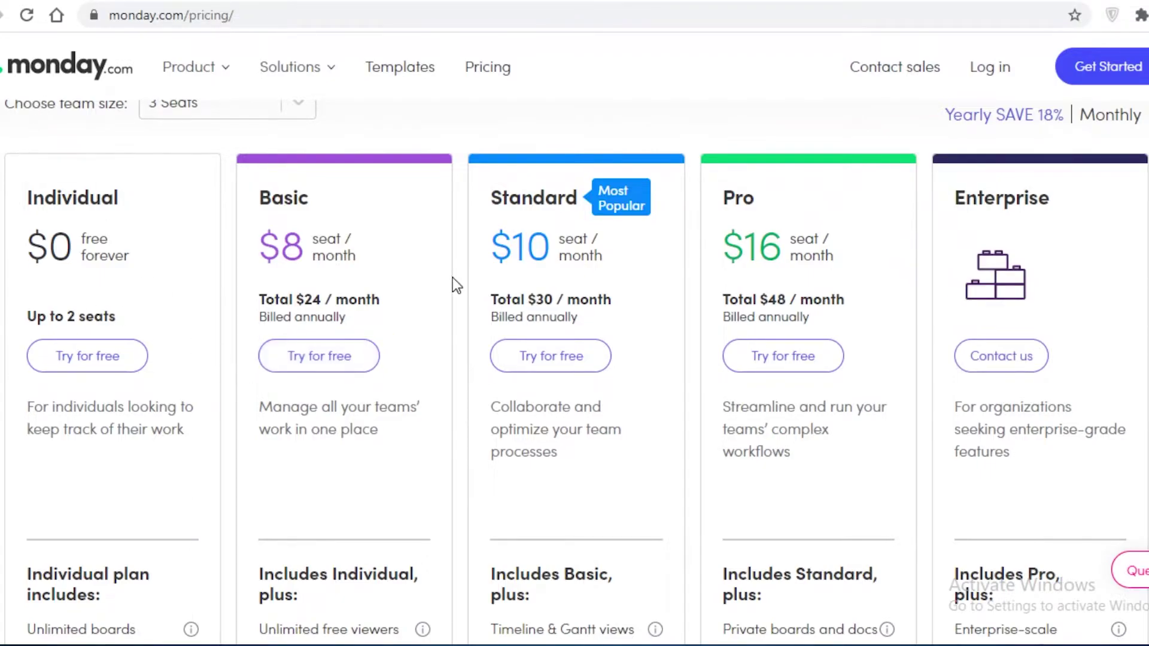
scroll(452, 277, down, 3)
scroll(478, 275, up, 3)
scroll(476, 270, down, 5)
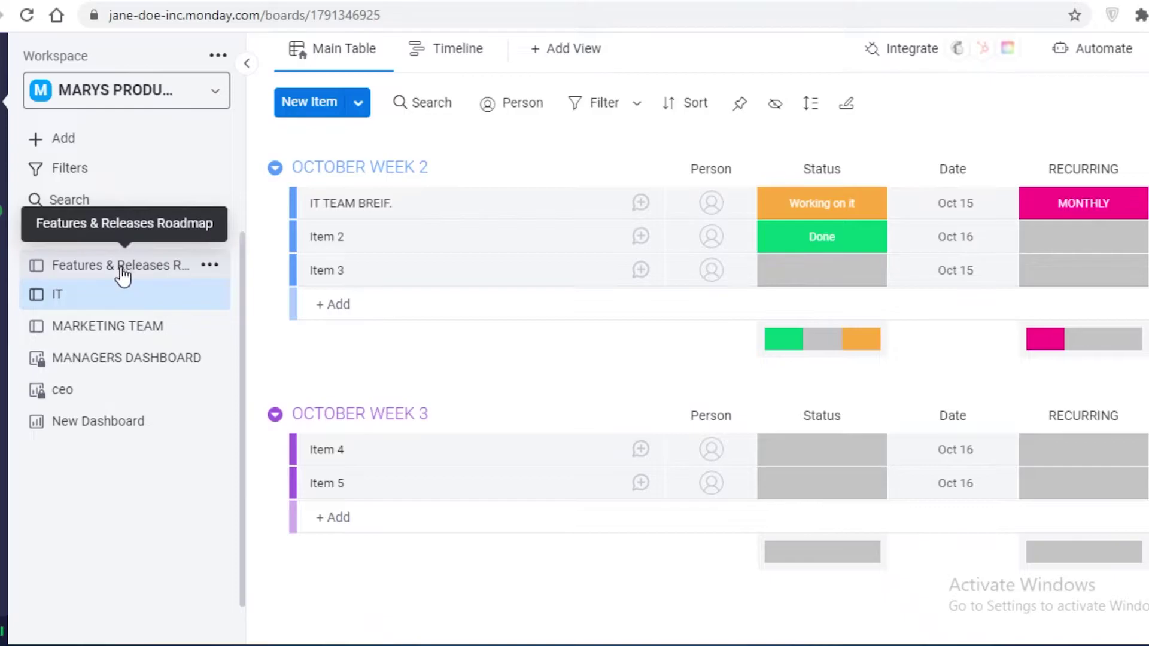
Look through the Features & Releases Roadmap and MARKETING TEAM boards.
click(121, 269)
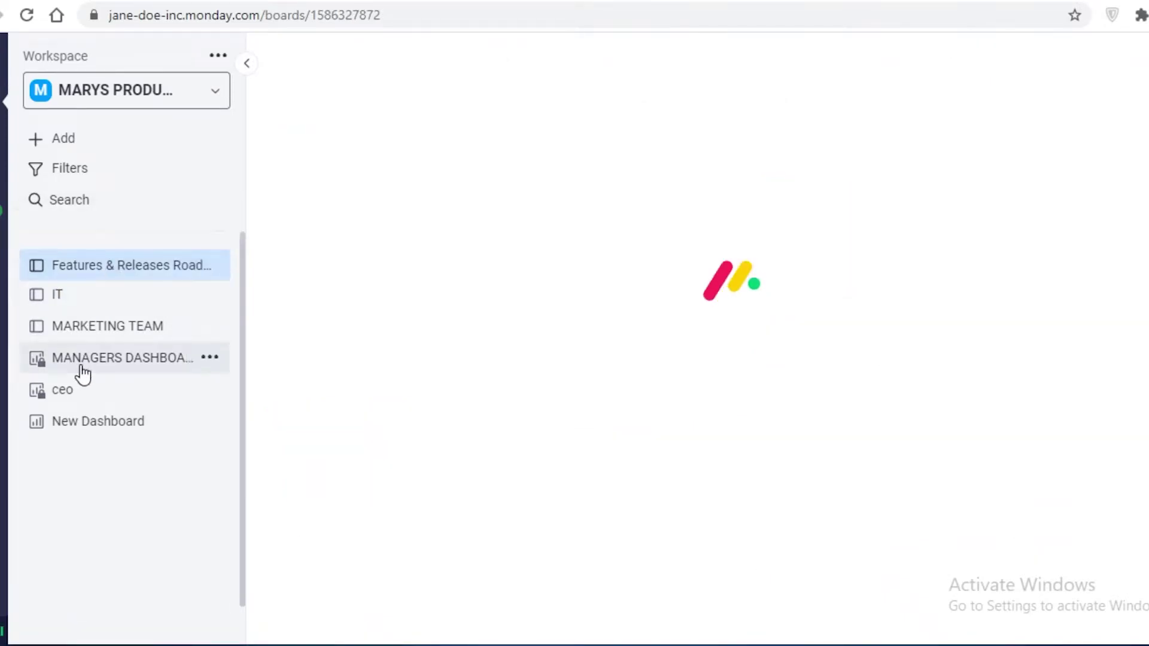
click(96, 329)
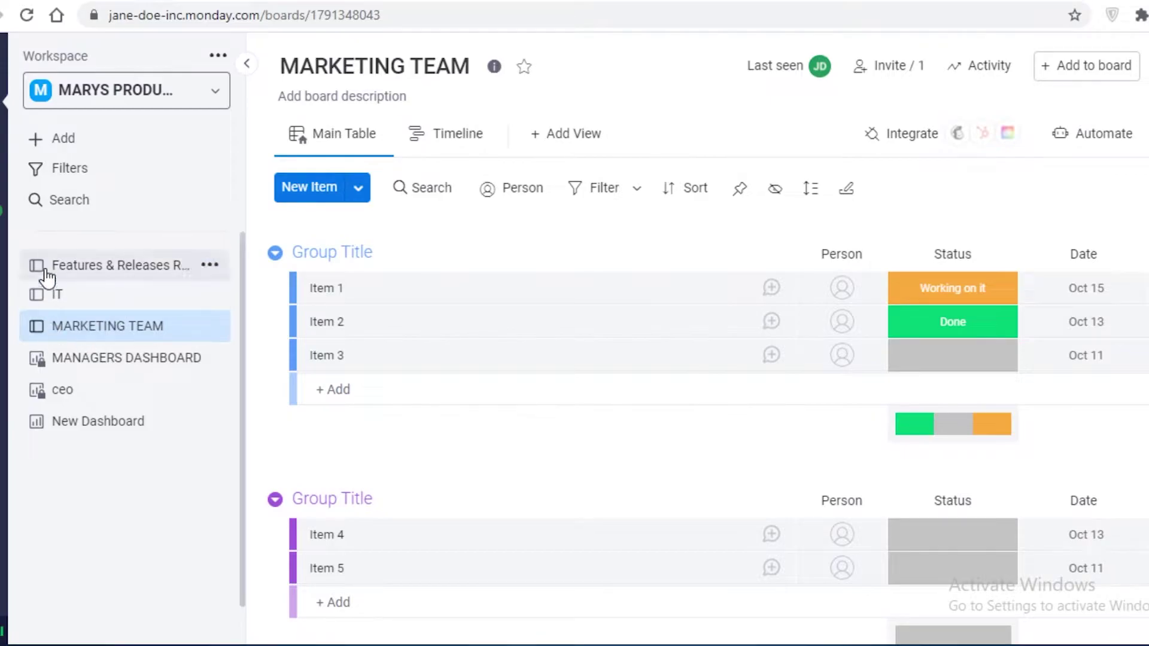
mouse_move(47, 276)
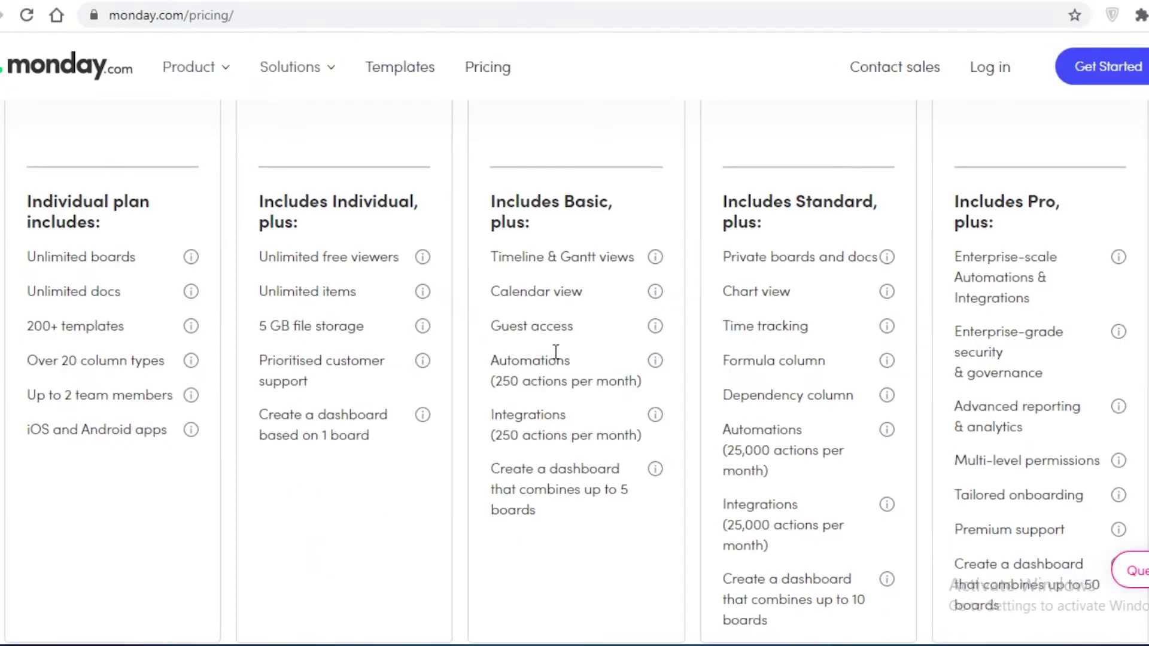
scroll(551, 366, up, 6)
scroll(528, 423, down, 5)
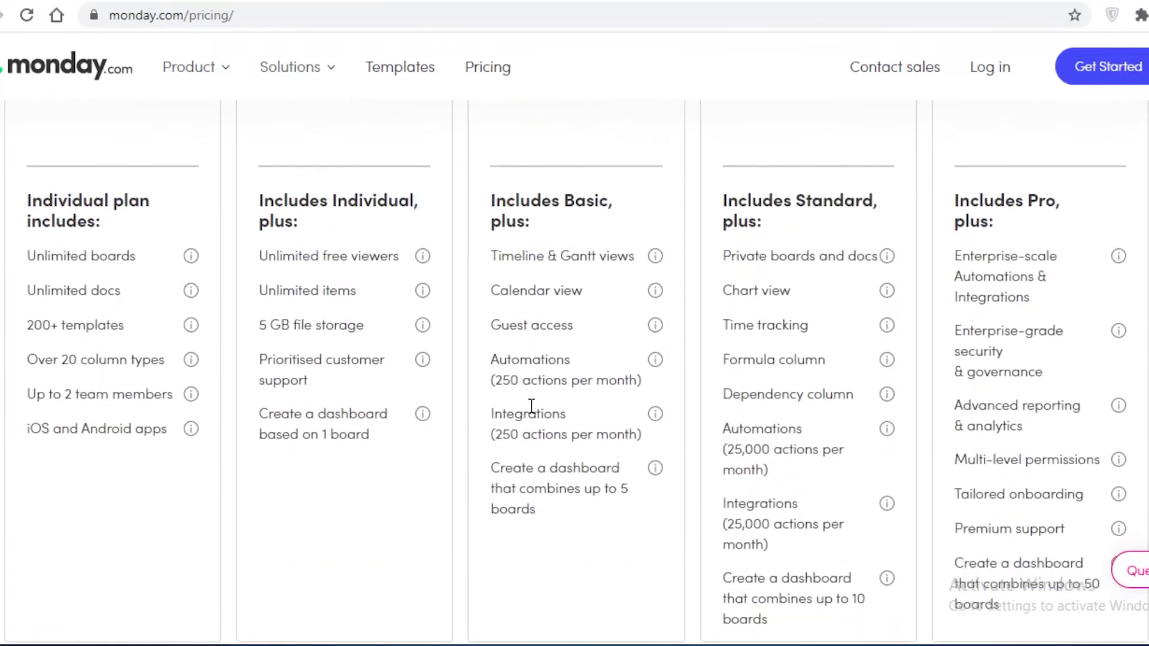
scroll(528, 423, up, 5)
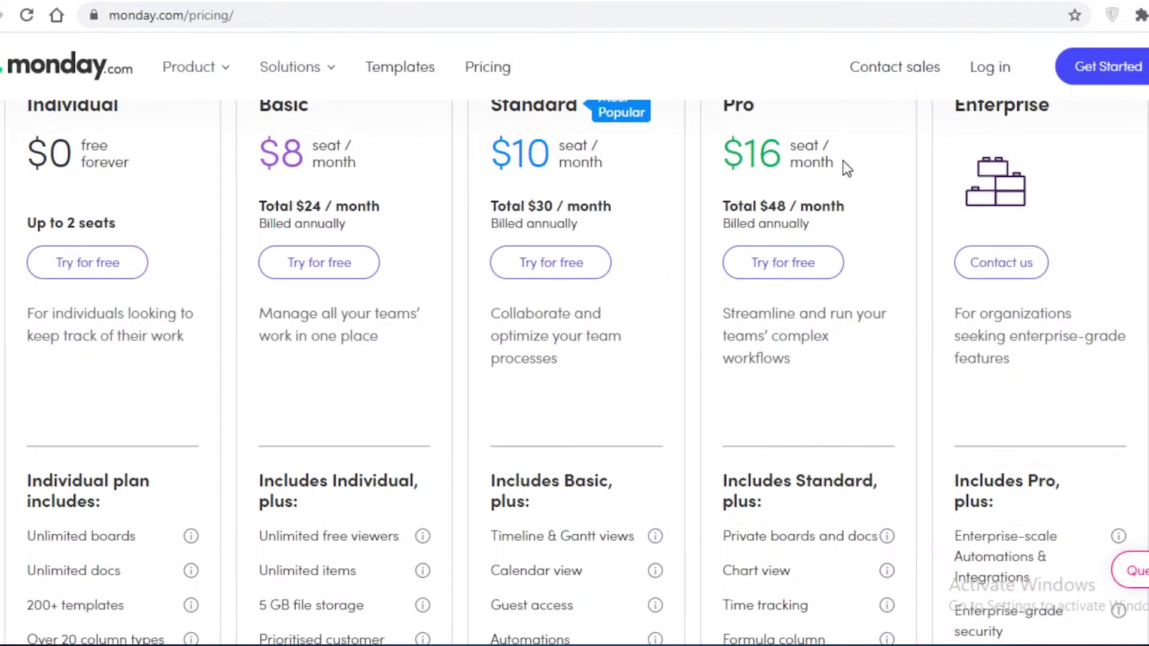
scroll(867, 246, up, 2)
scroll(864, 257, down, 2)
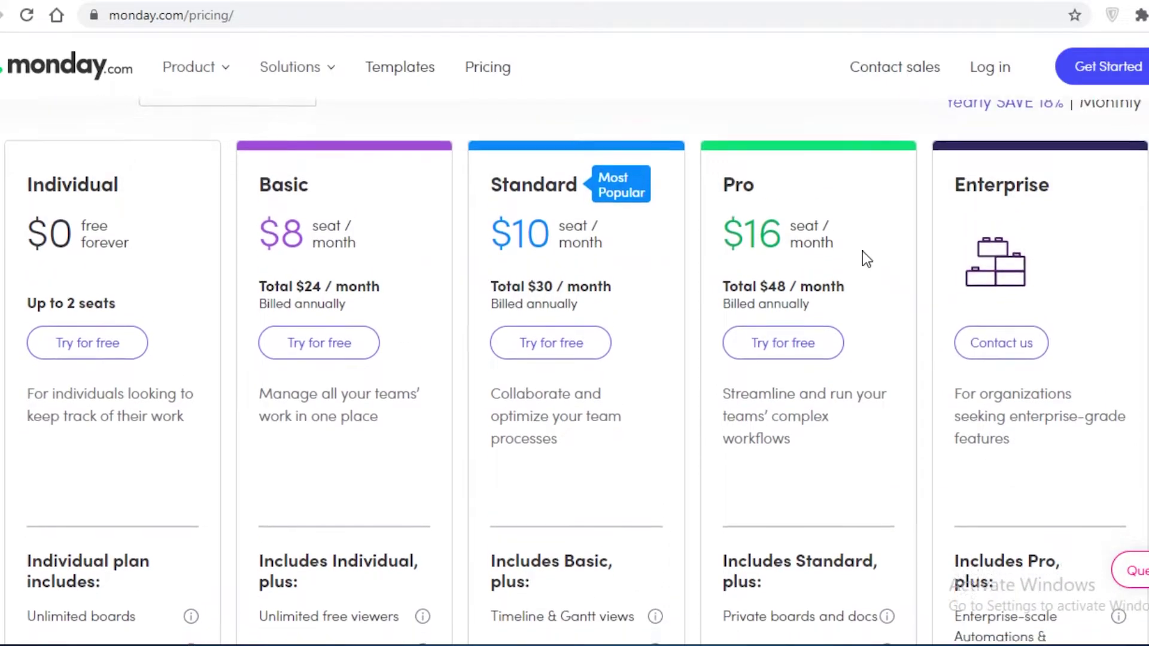
scroll(859, 251, down, 5)
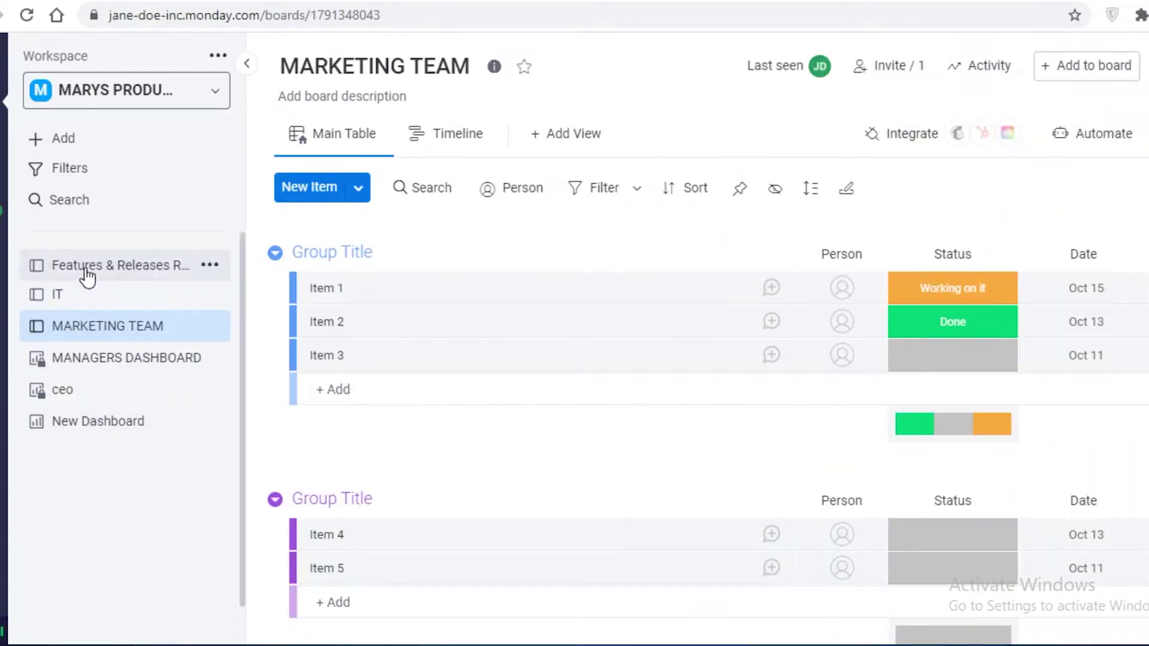
Go via Features & Releases Roadmap to the still-empty New Dashboard.
click(64, 270)
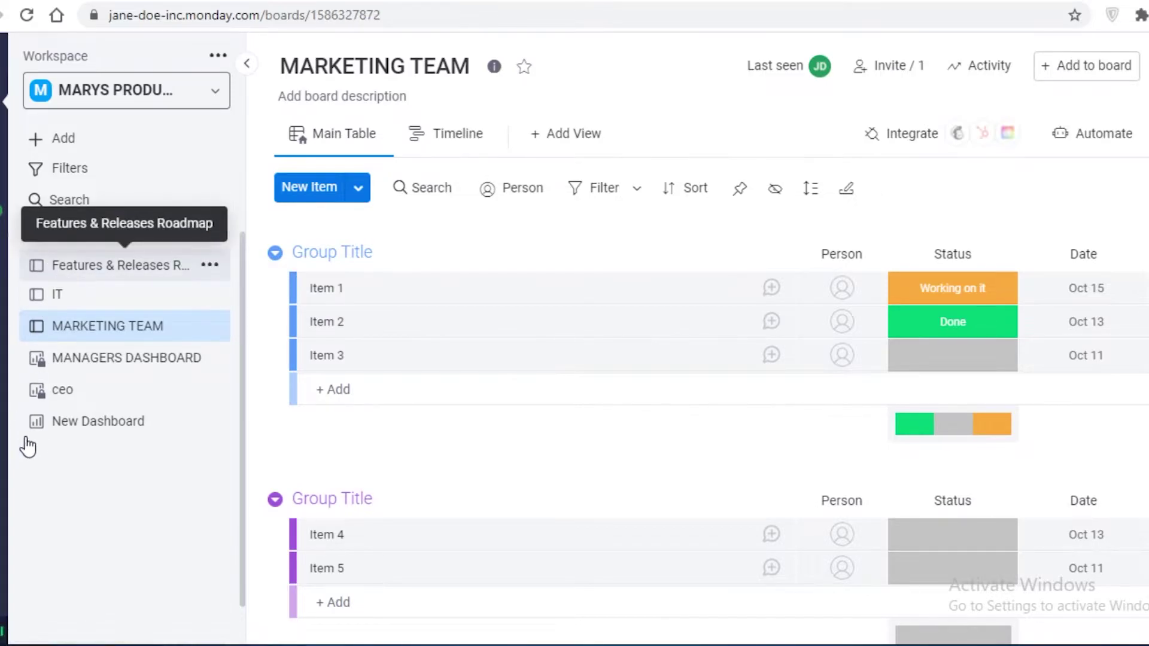
click(54, 426)
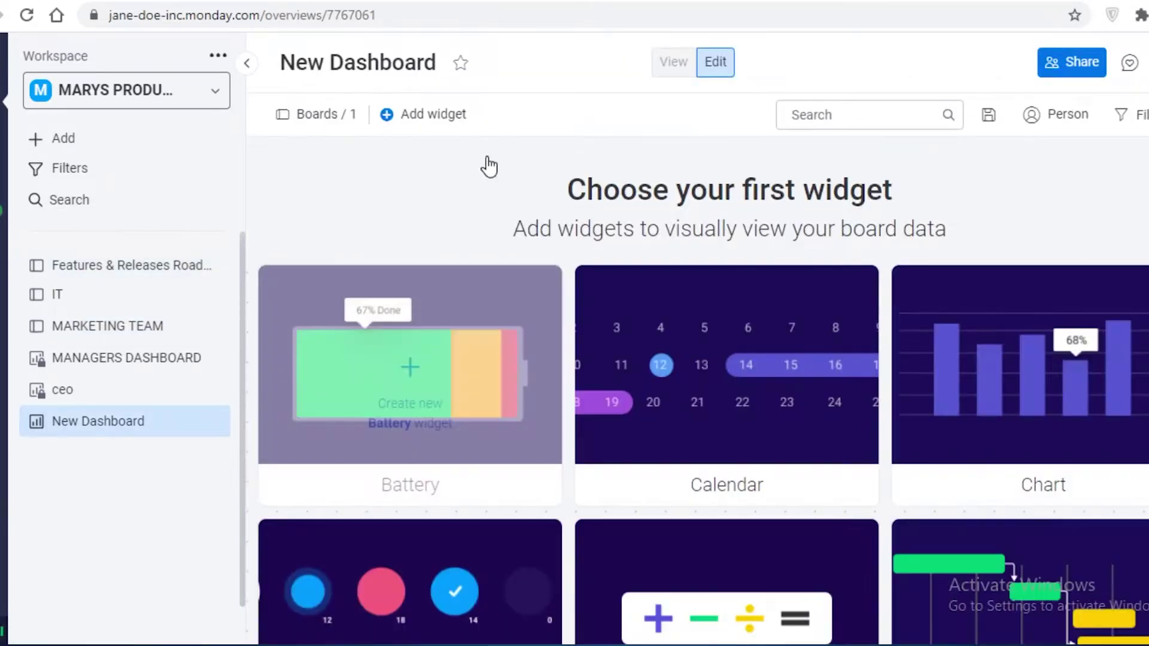
scroll(441, 463, down, 3)
scroll(420, 140, up, 3)
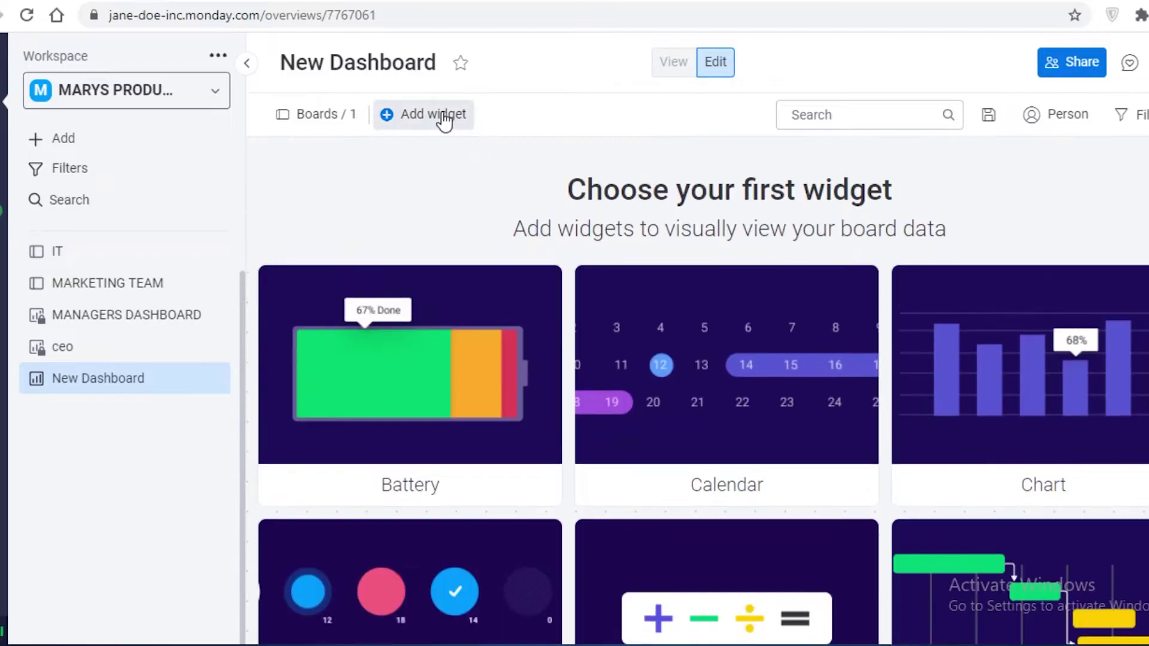
click(438, 117)
scroll(438, 302, down, 5)
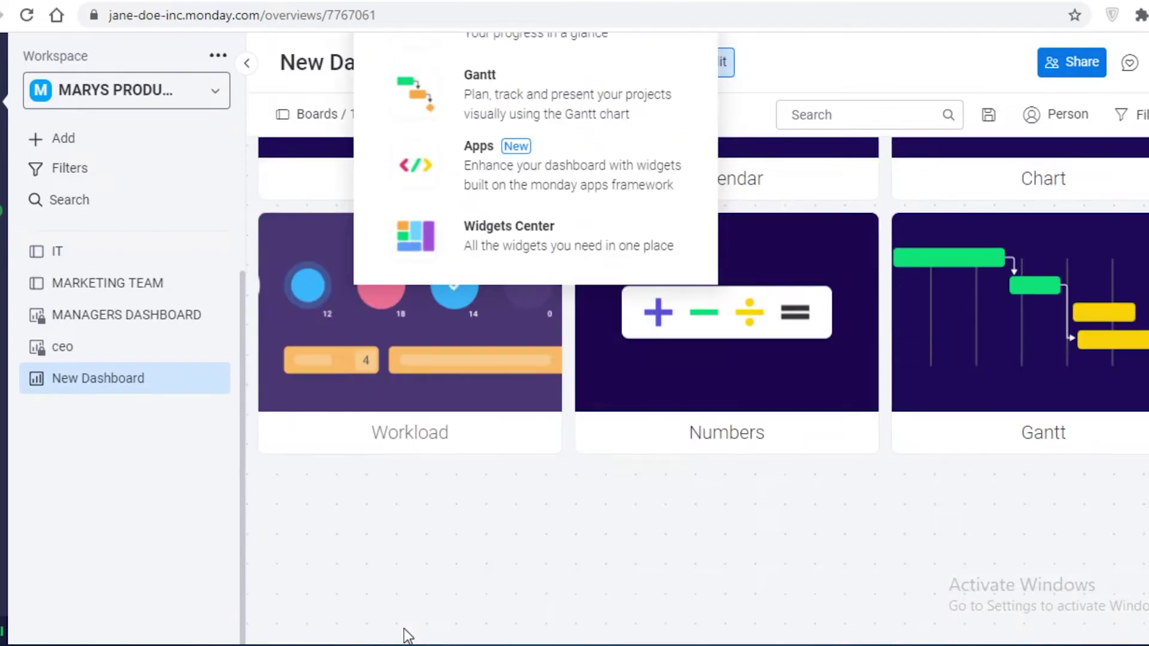
scroll(402, 632, up, 5)
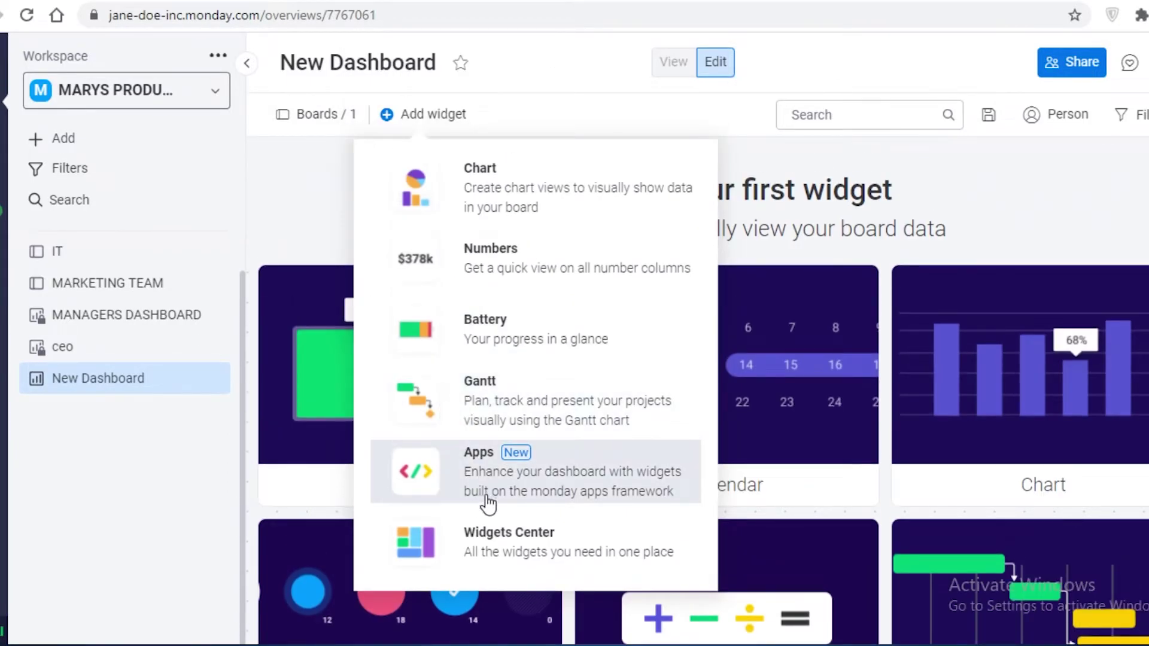
click(540, 465)
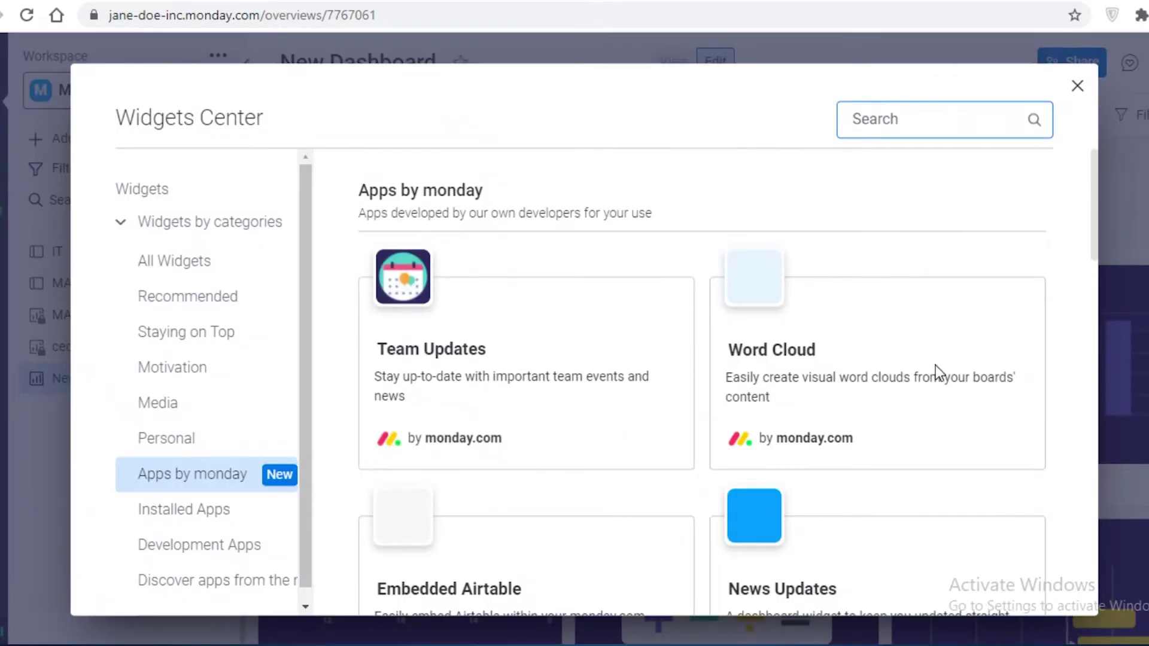
scroll(712, 344, down, 5)
scroll(547, 227, up, 5)
scroll(546, 227, down, 10)
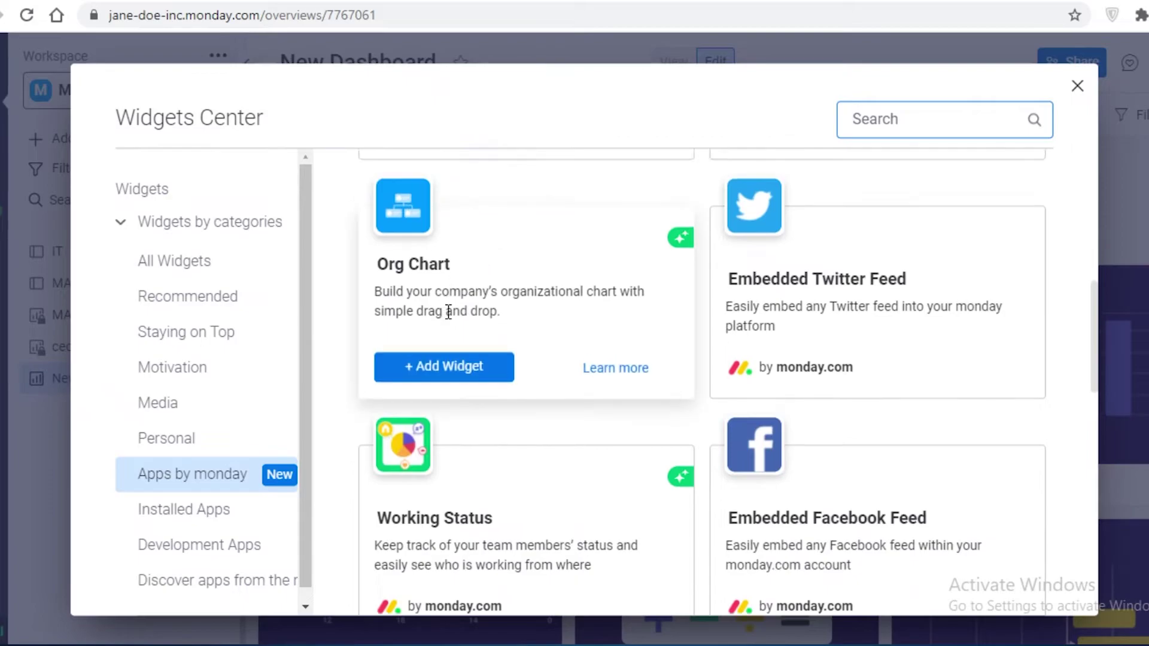
scroll(429, 334, up, 10)
scroll(565, 154, down, 12)
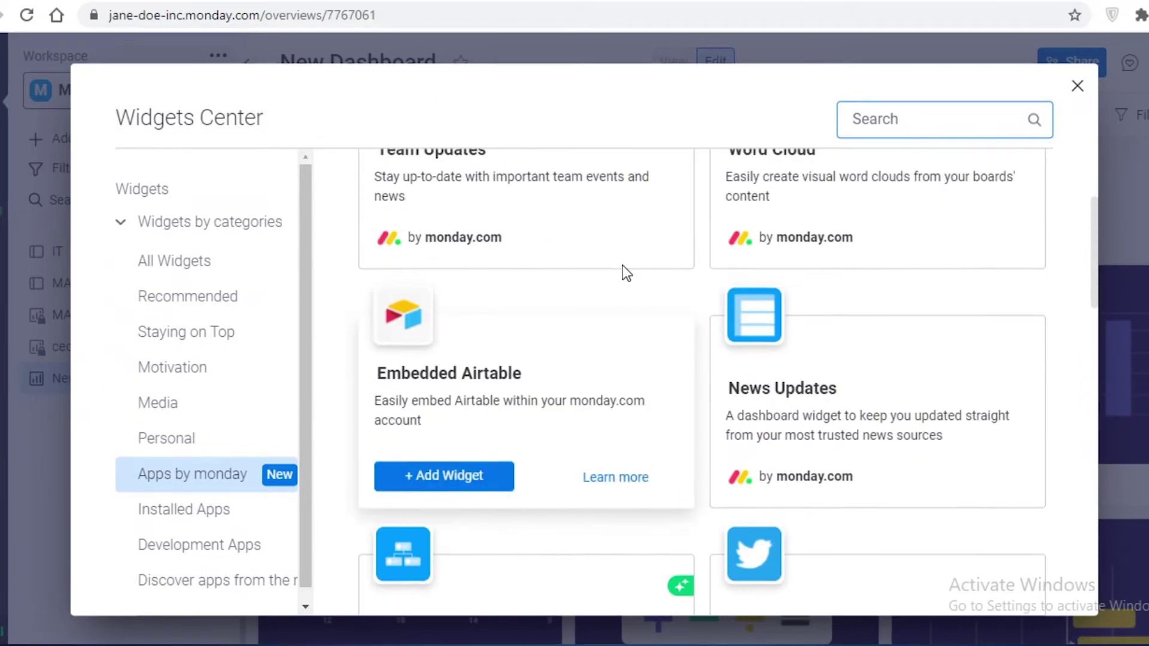
scroll(563, 365, down, 10)
scroll(387, 485, up, 1)
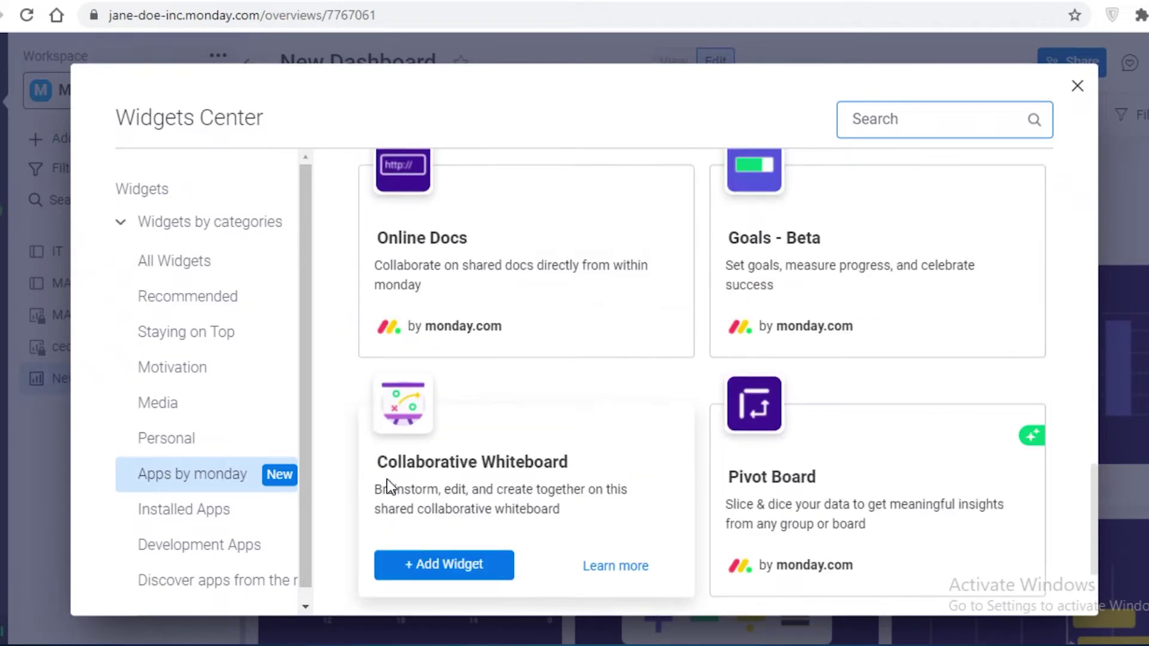
scroll(417, 492, up, 6)
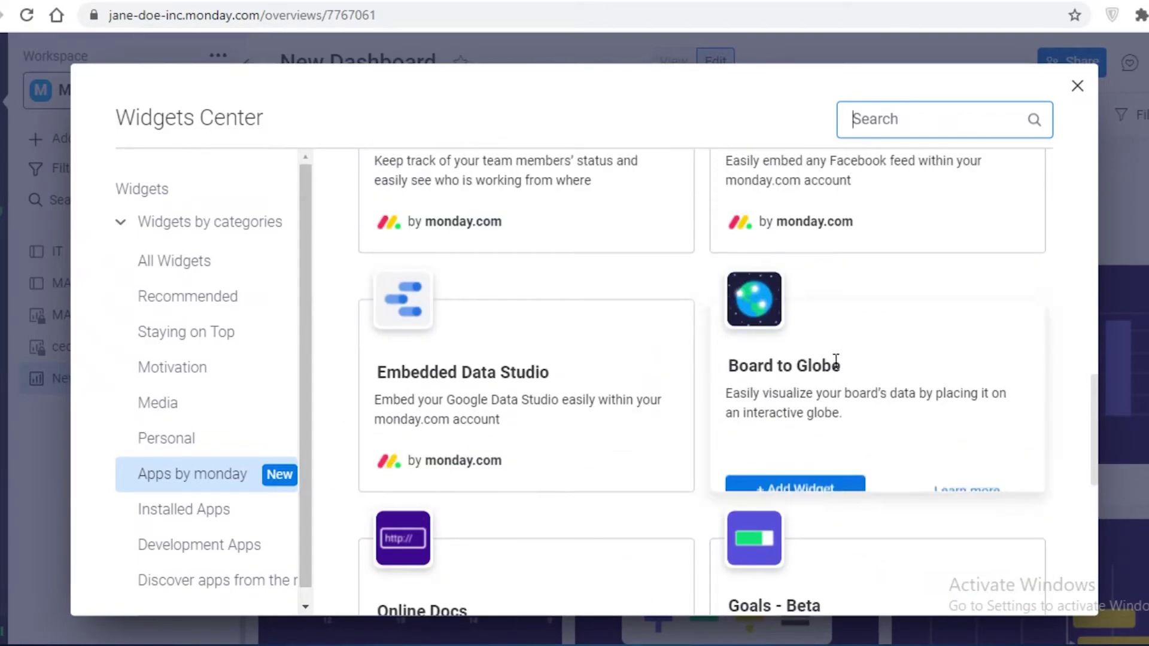
scroll(907, 330, up, 6)
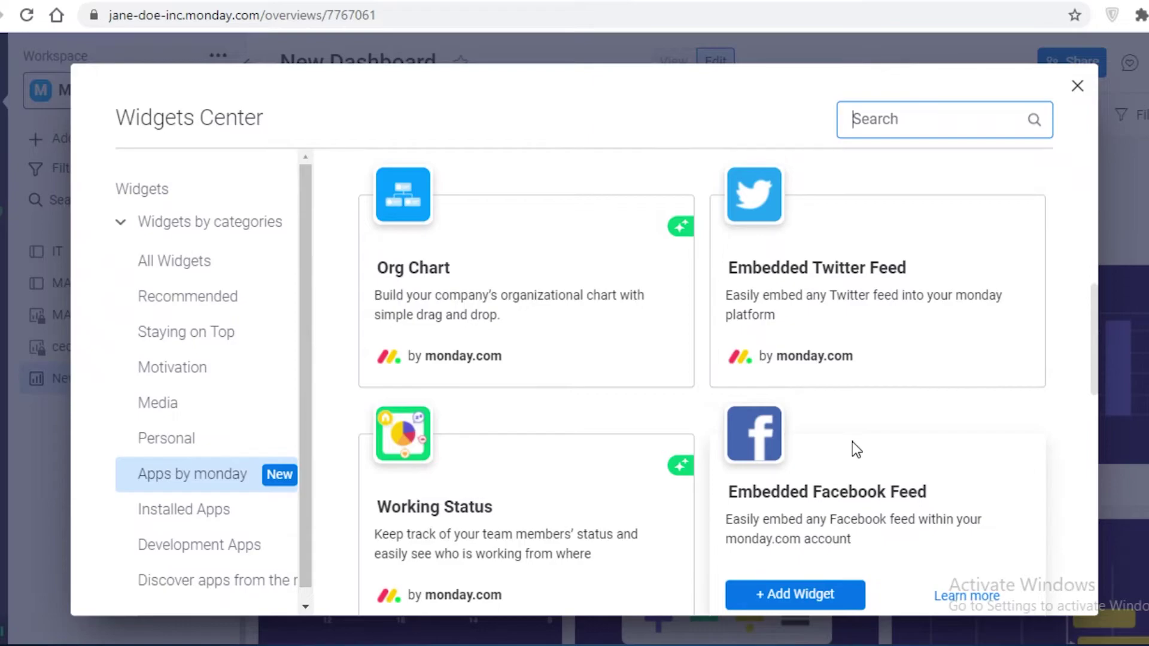
scroll(808, 418, up, 2)
scroll(646, 395, up, 4)
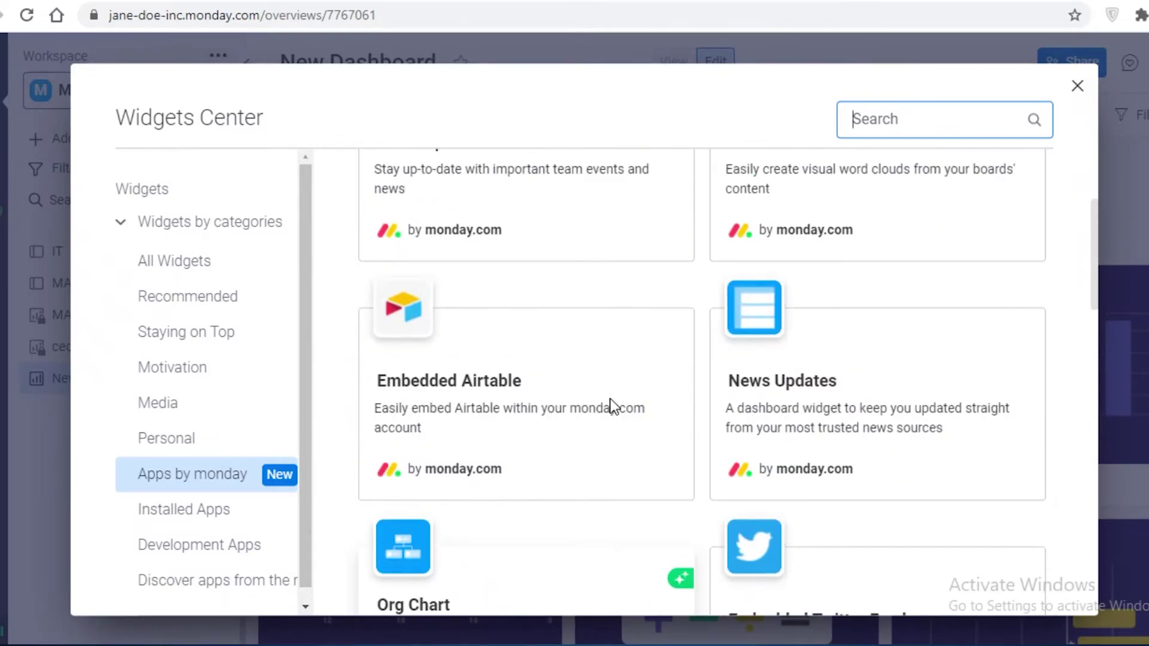
scroll(561, 393, up, 4)
scroll(497, 479, down, 5)
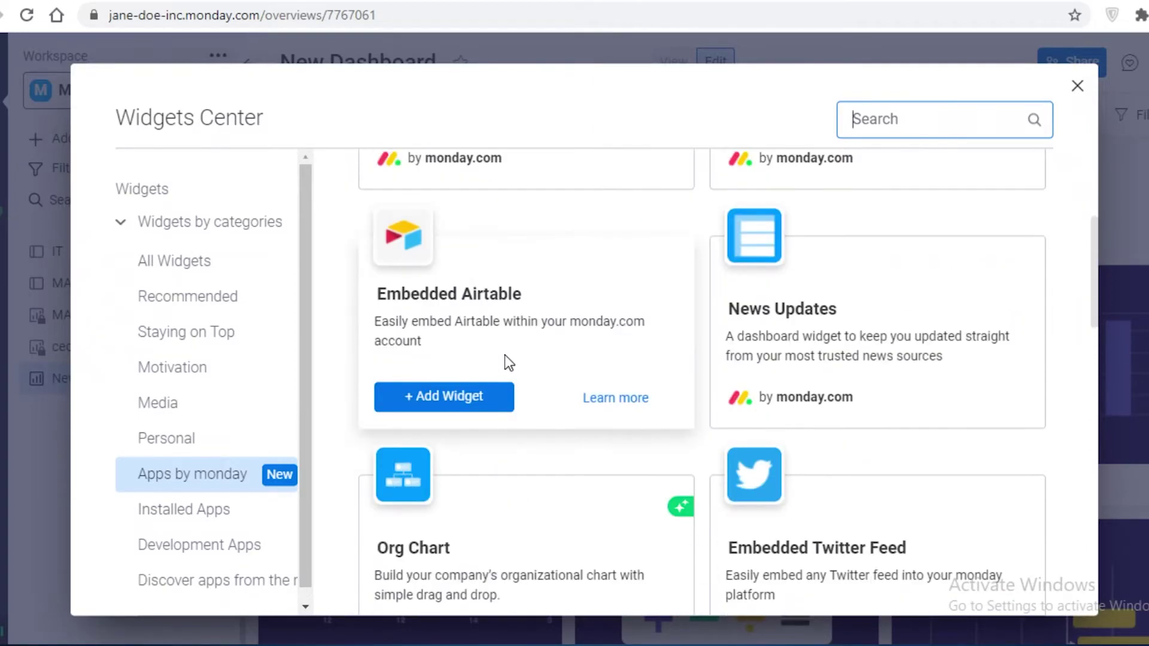
scroll(582, 382, up, 4)
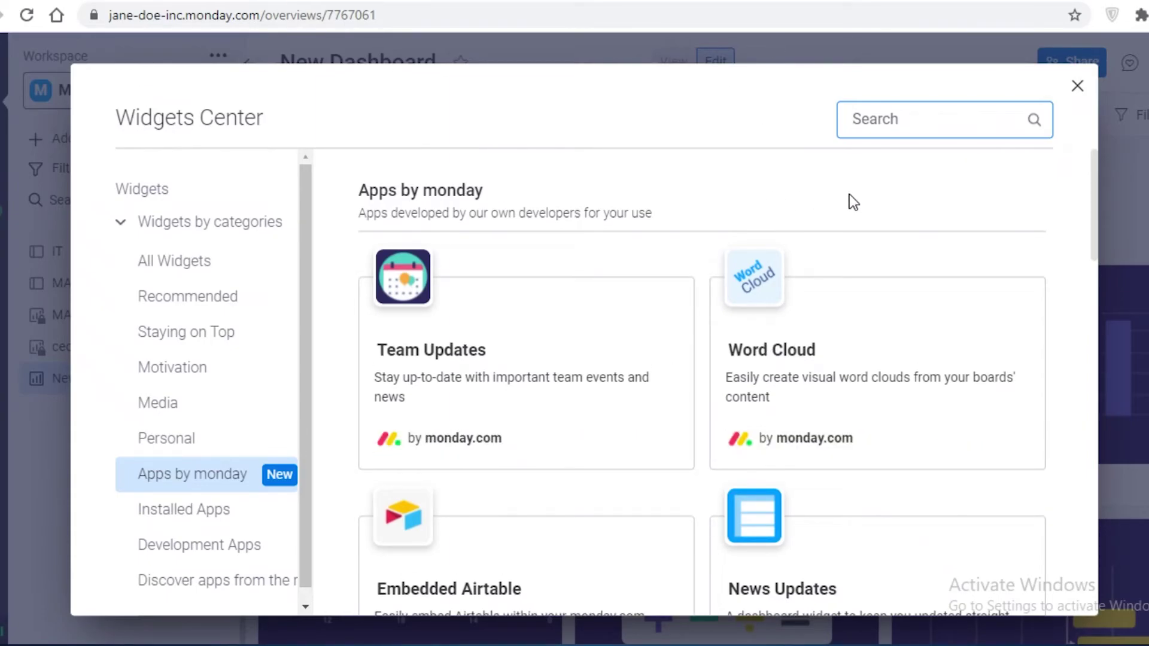
click(1076, 85)
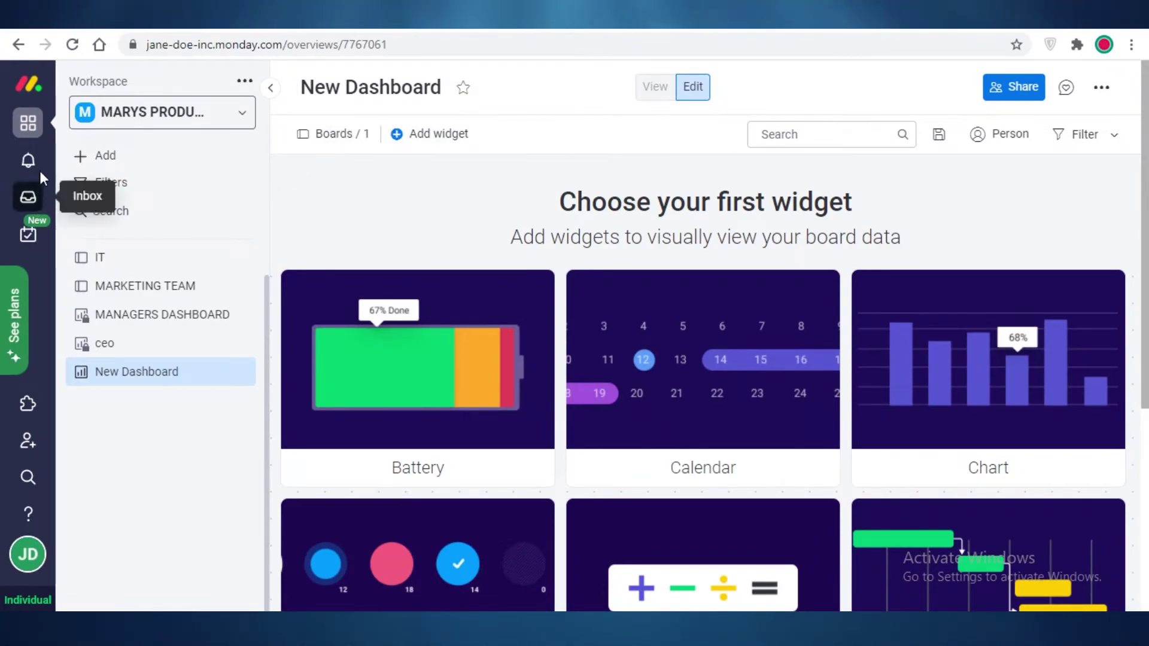
Open My Work with its 27 undated items, then bring back the workspace panel.
click(27, 233)
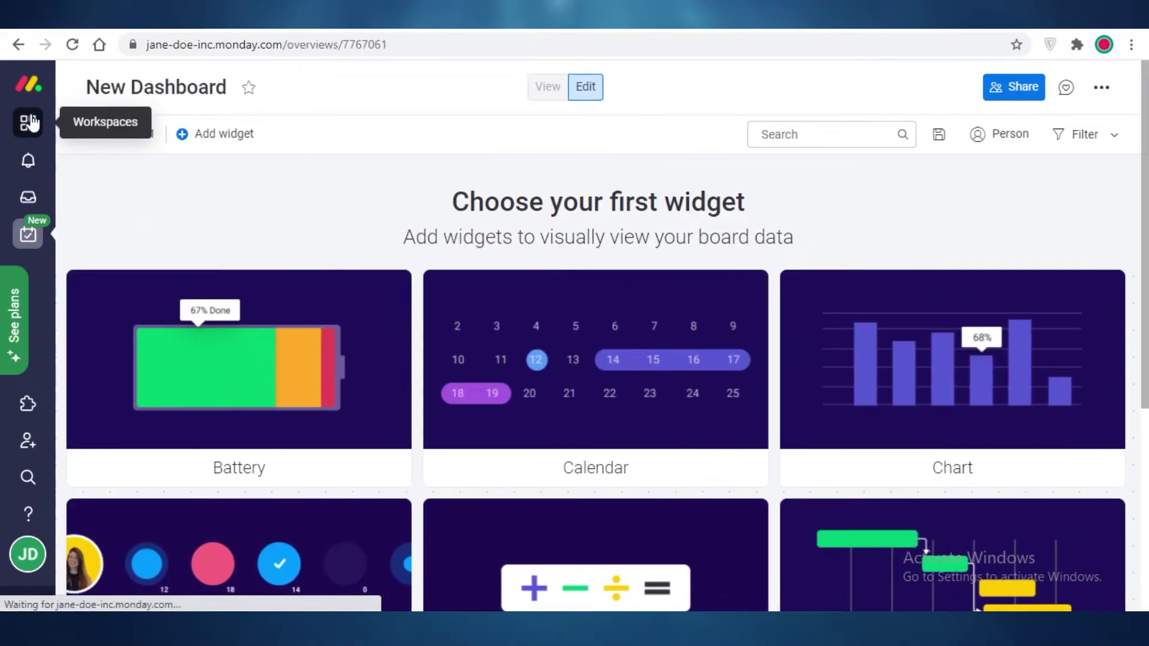
click(28, 122)
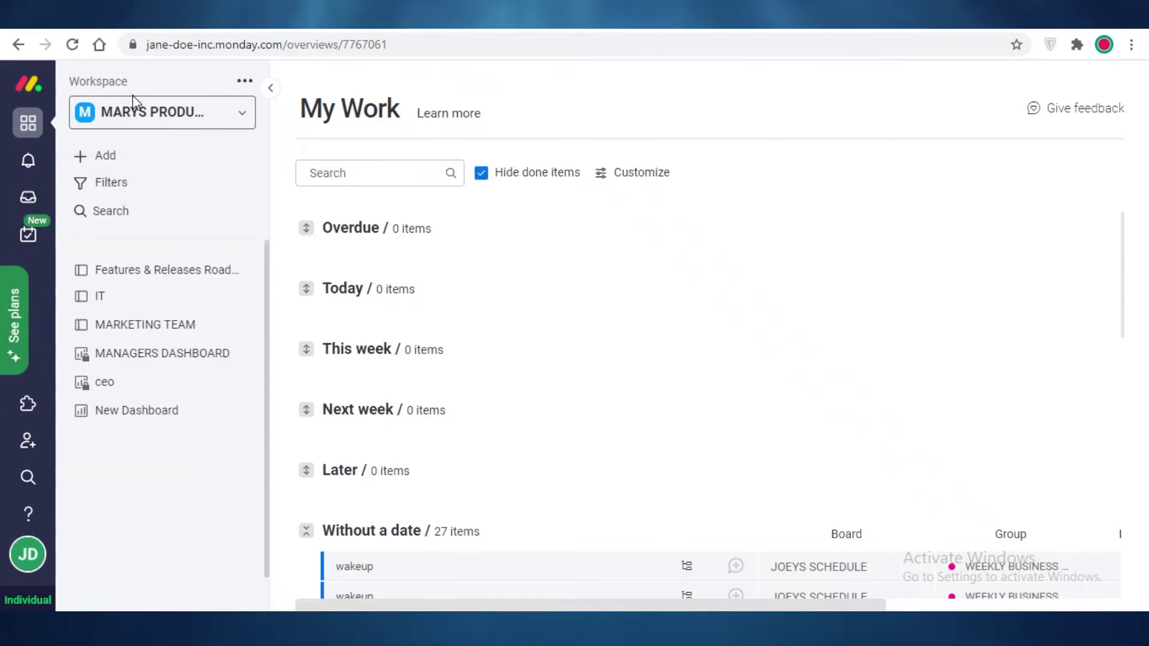
Open the Marketing Plan board in the management workspace, then view Trello's boards page with mnms.
click(140, 117)
click(149, 290)
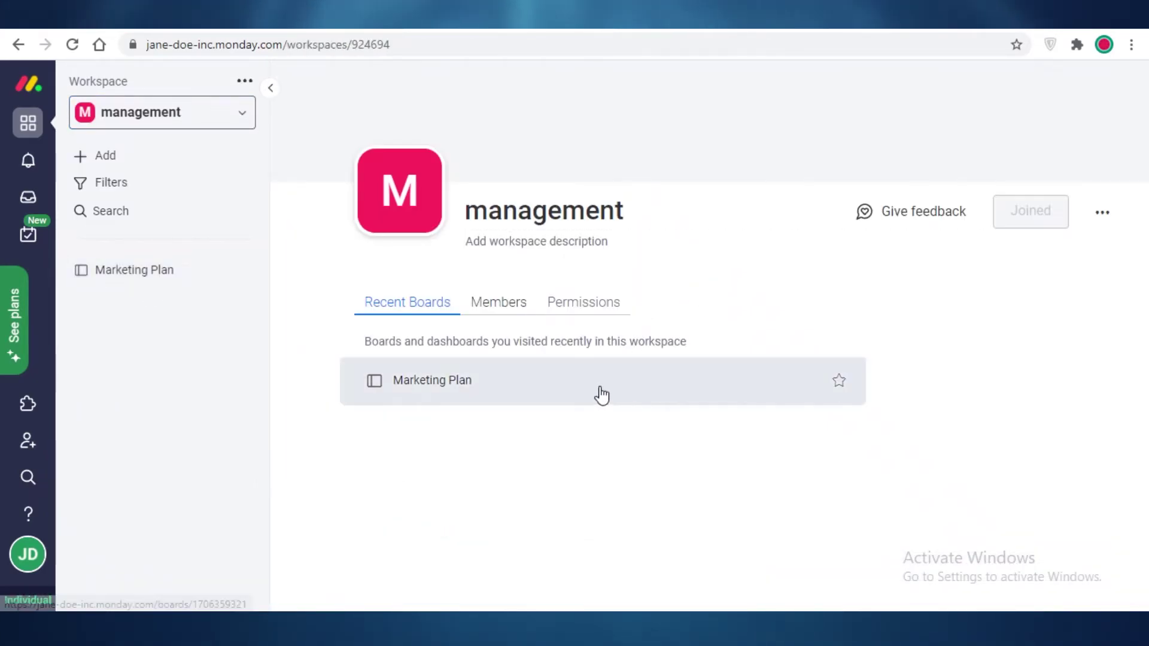
click(443, 377)
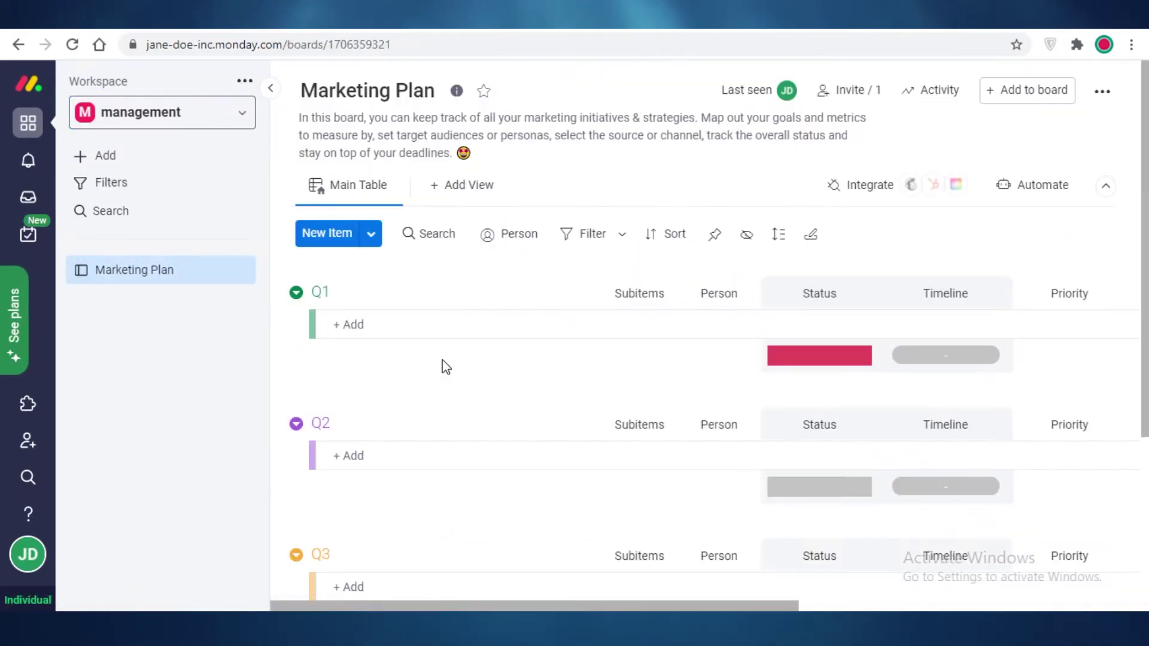
scroll(1076, 305, down, 5)
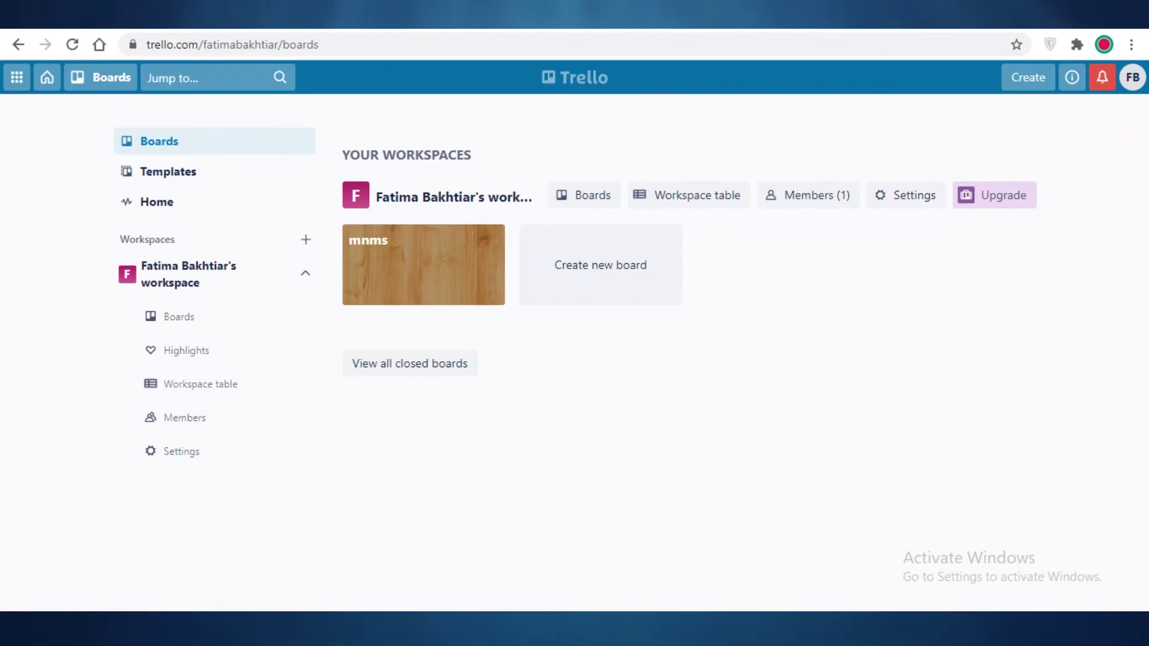
click(1133, 76)
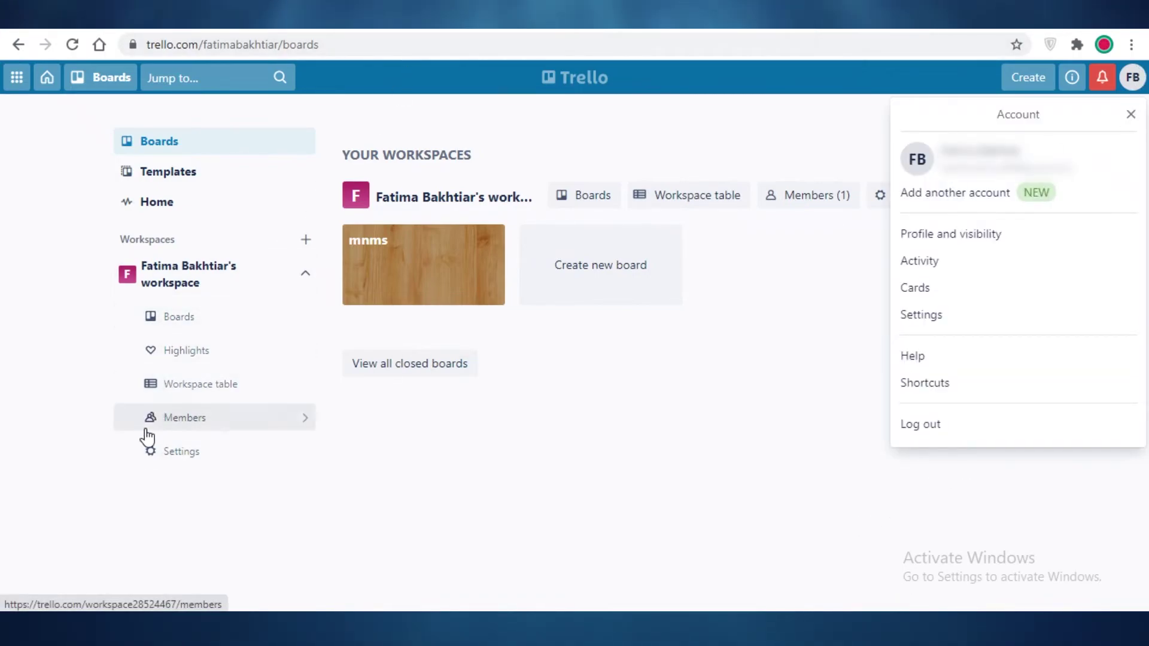
click(110, 394)
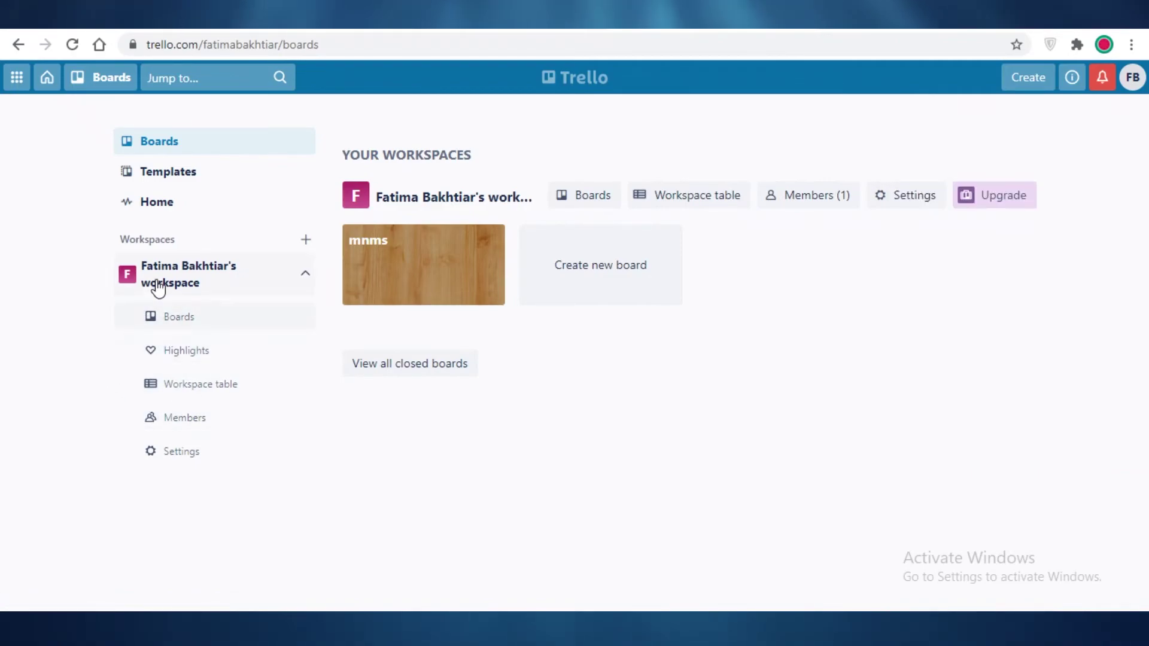
Load clickup.com in a new Chrome tab instead of the trello.com autocompletion.
click(839, 27)
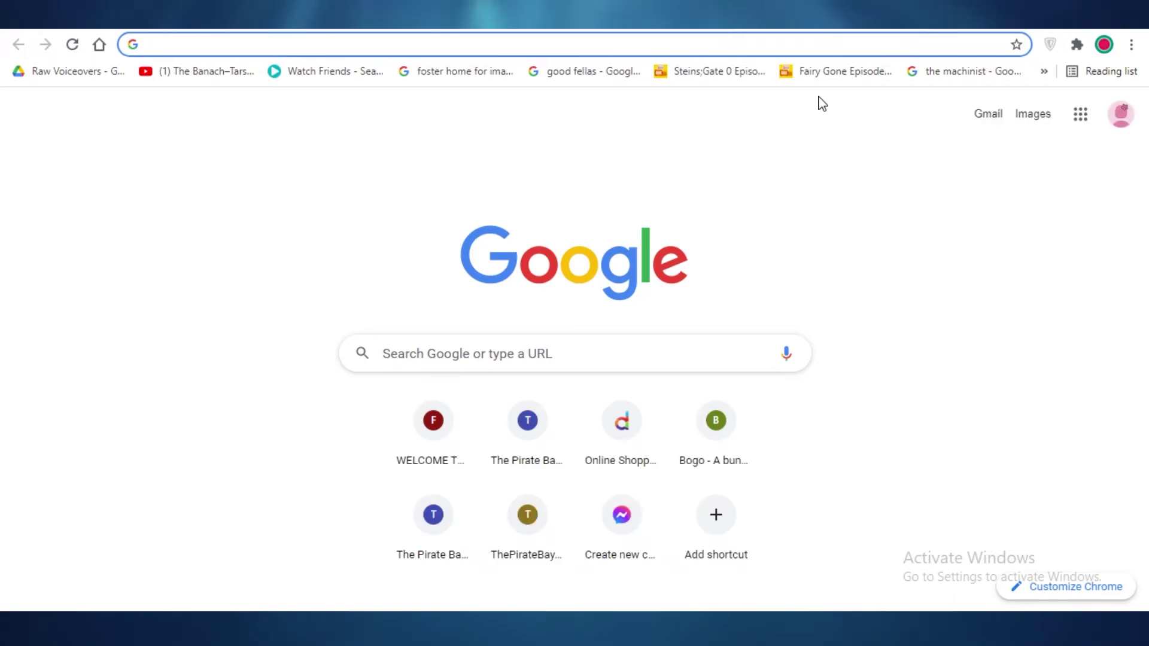
text(t)
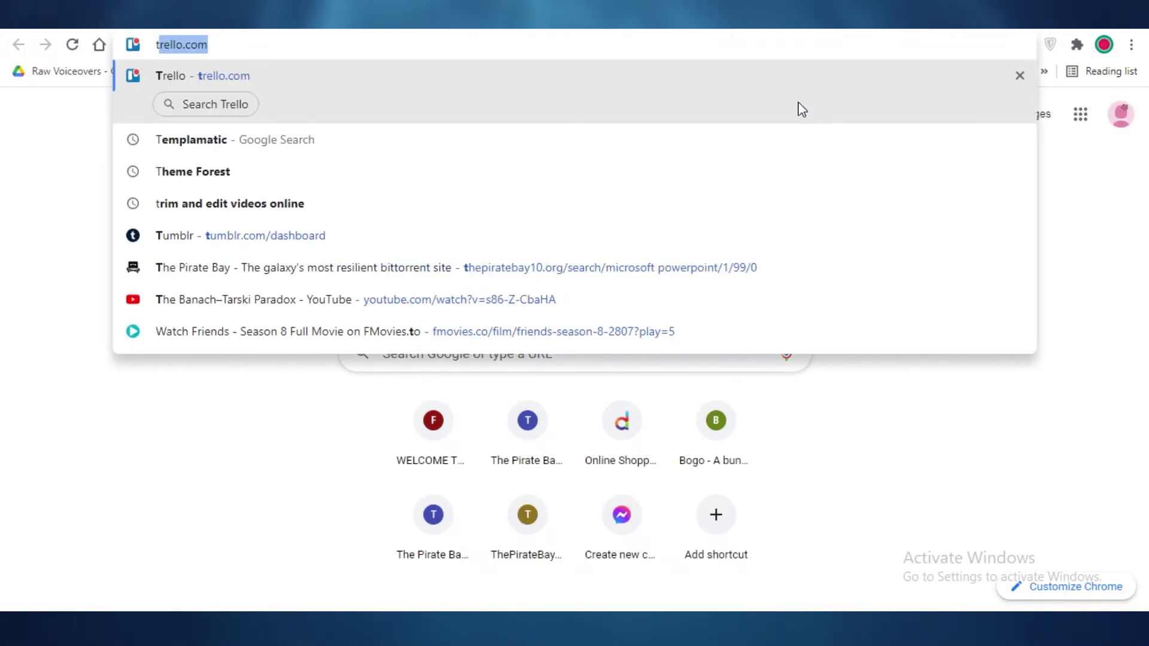
key(BackSpace)
key(BackSpace)
text(c)
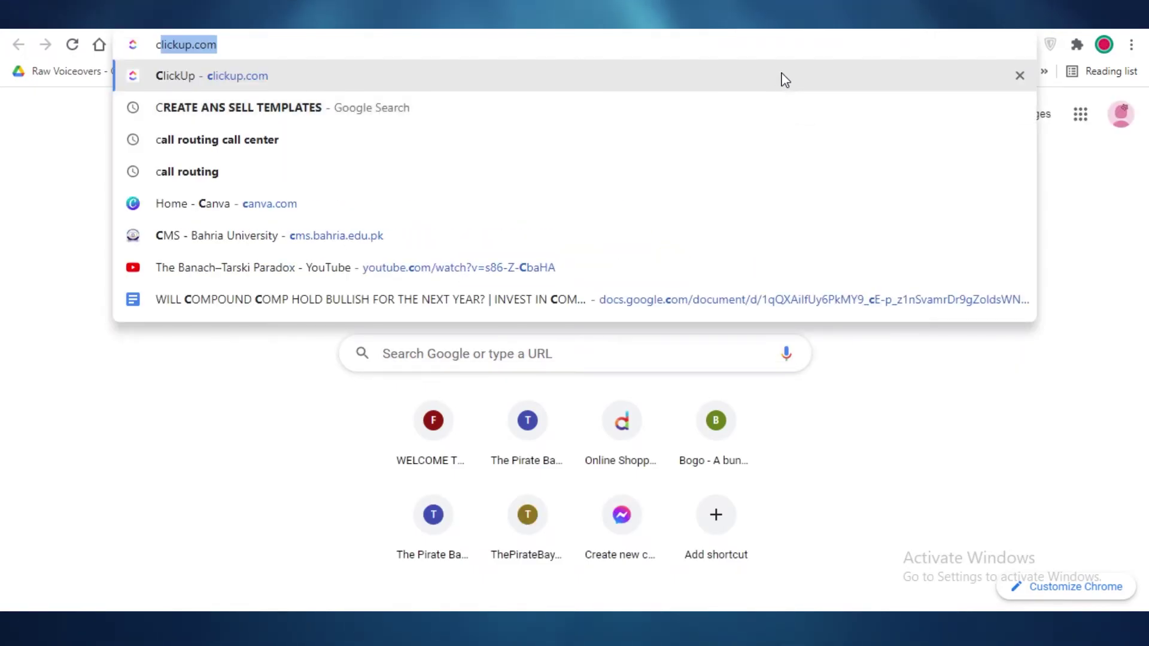
click(784, 81)
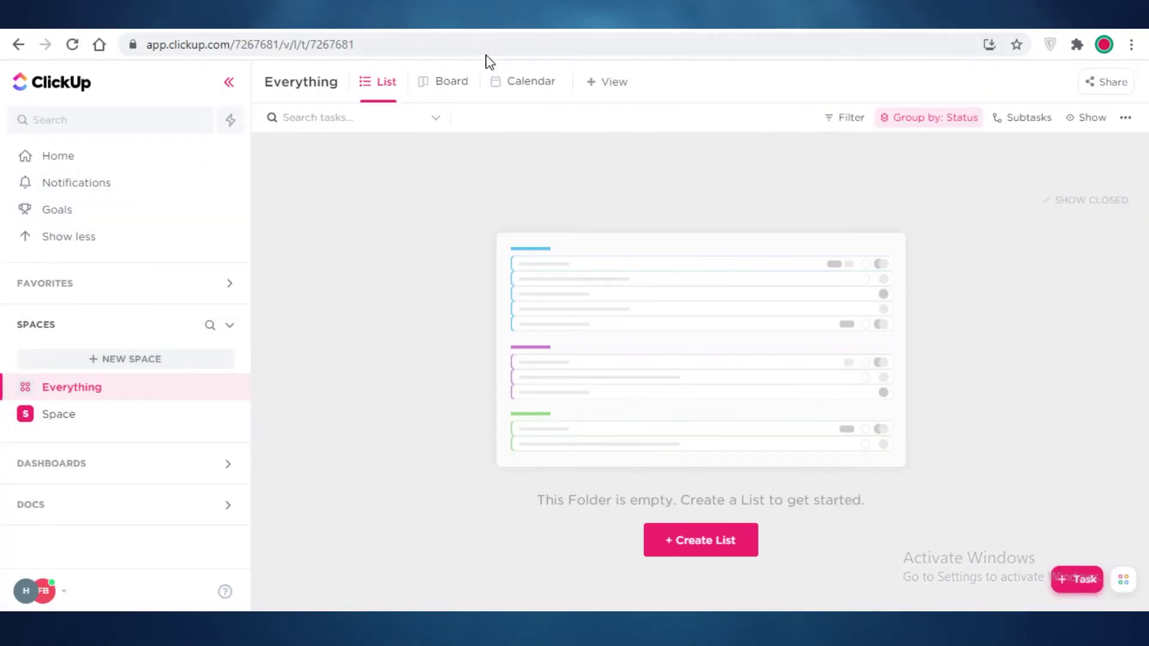
Look over the available view types and the Space settings menu without changing anything.
click(622, 69)
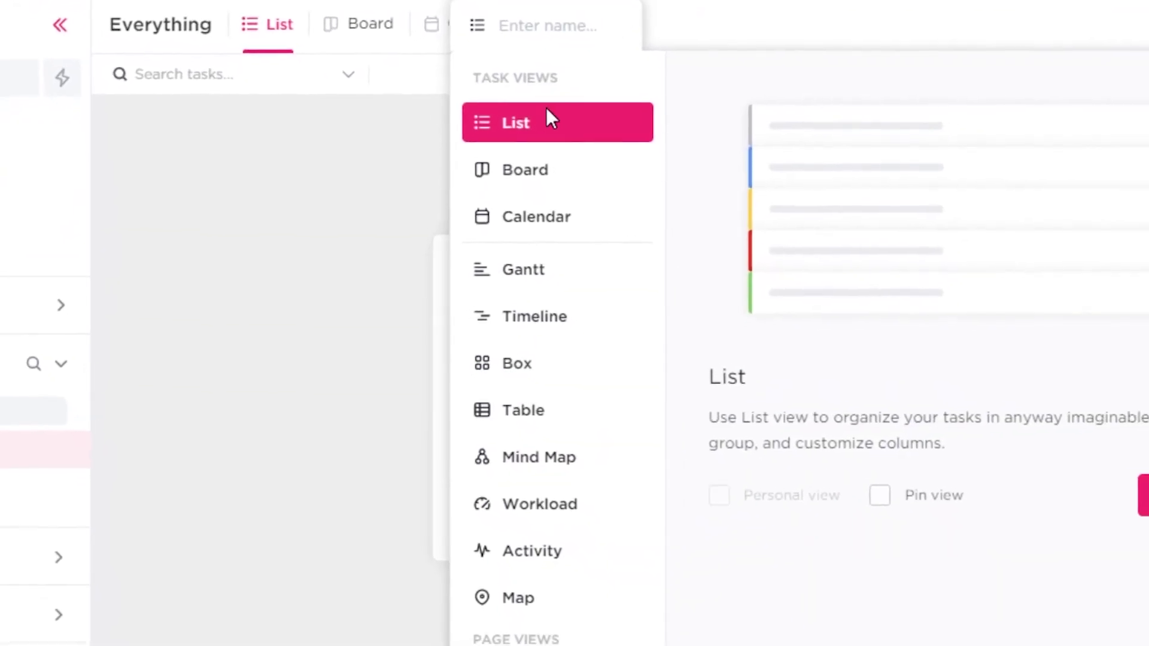
scroll(472, 359, down, 2)
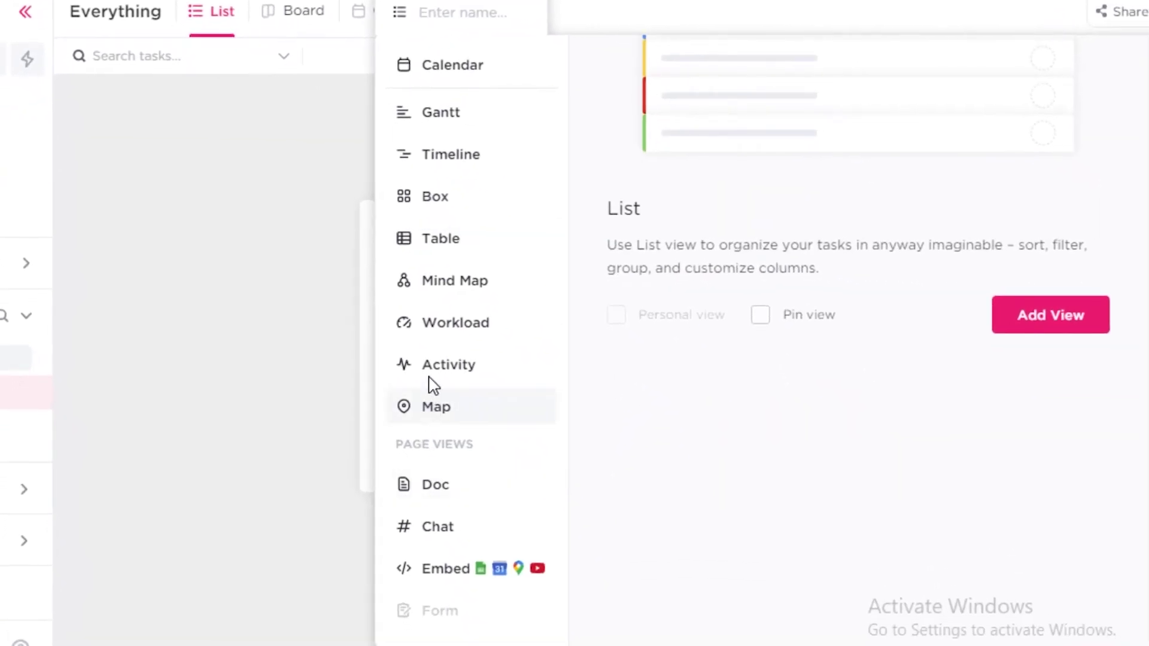
click(286, 326)
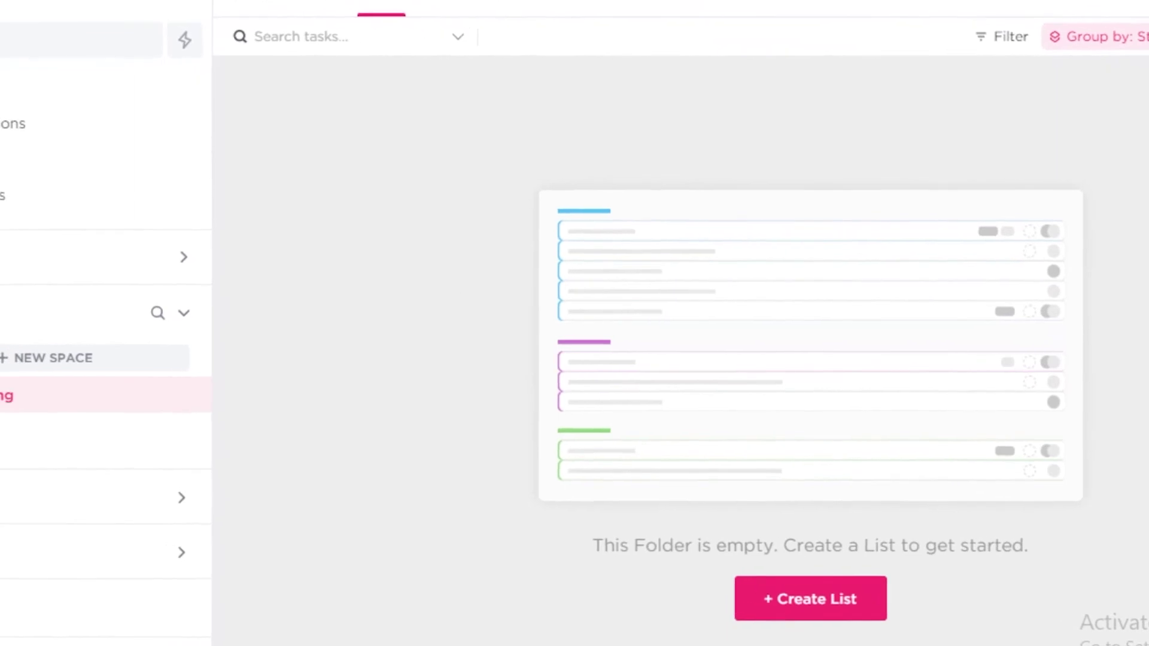
click(293, 434)
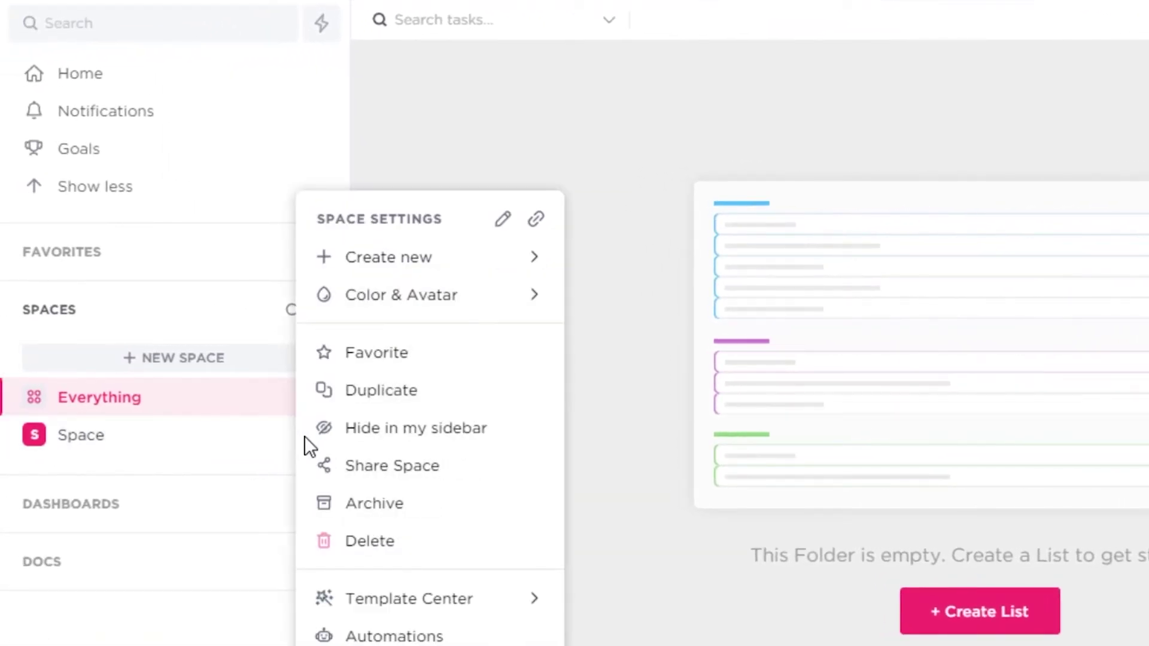
click(244, 453)
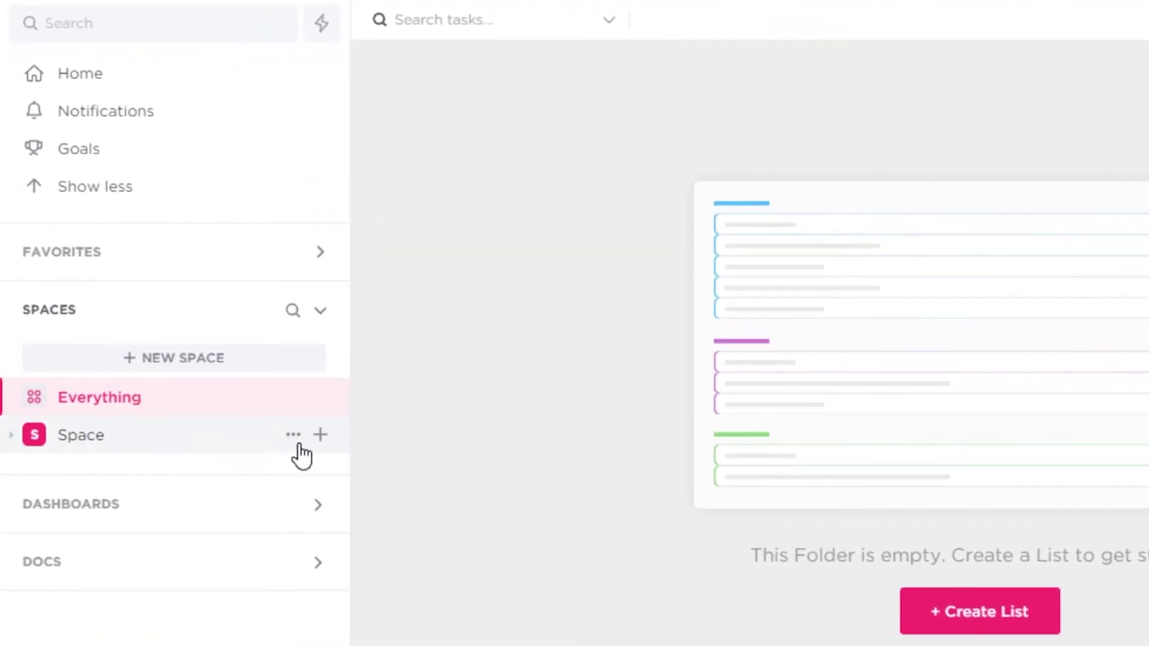
Create a new dashboard named 'Dashboard' under My dashboards.
click(287, 501)
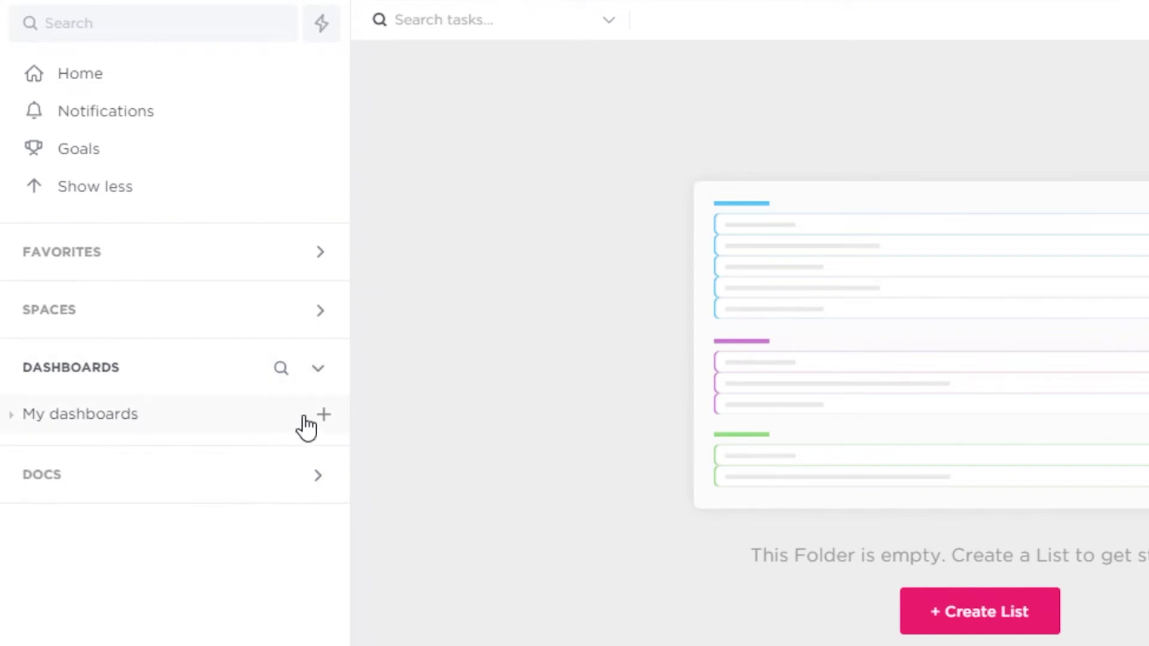
click(324, 416)
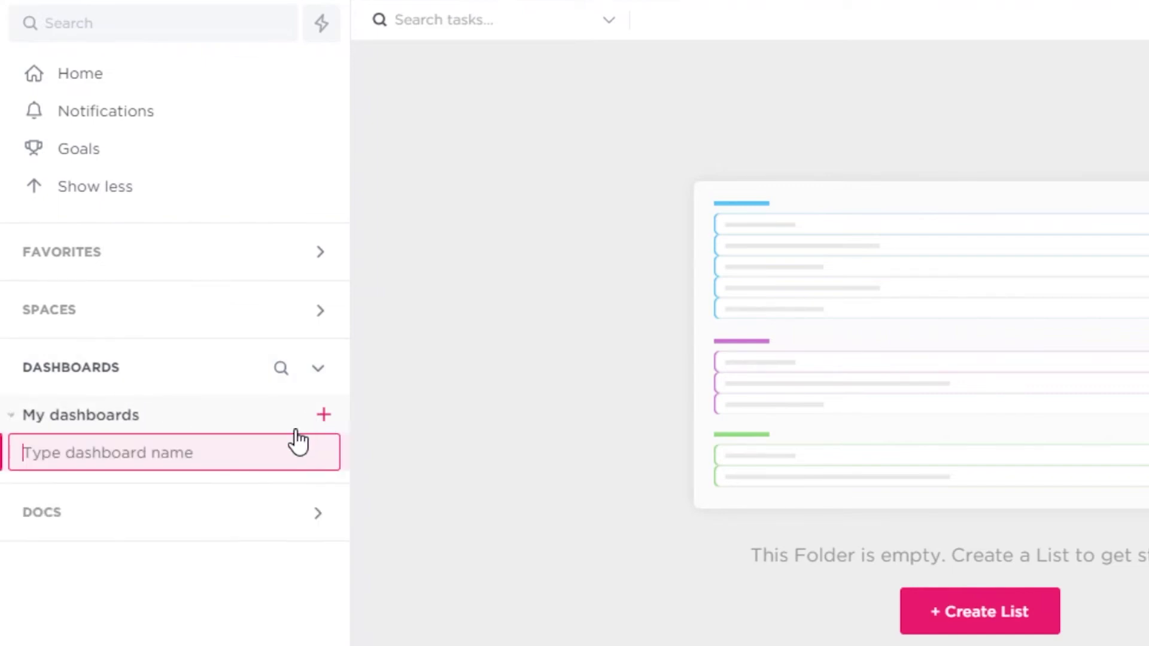
text(Dashboard)
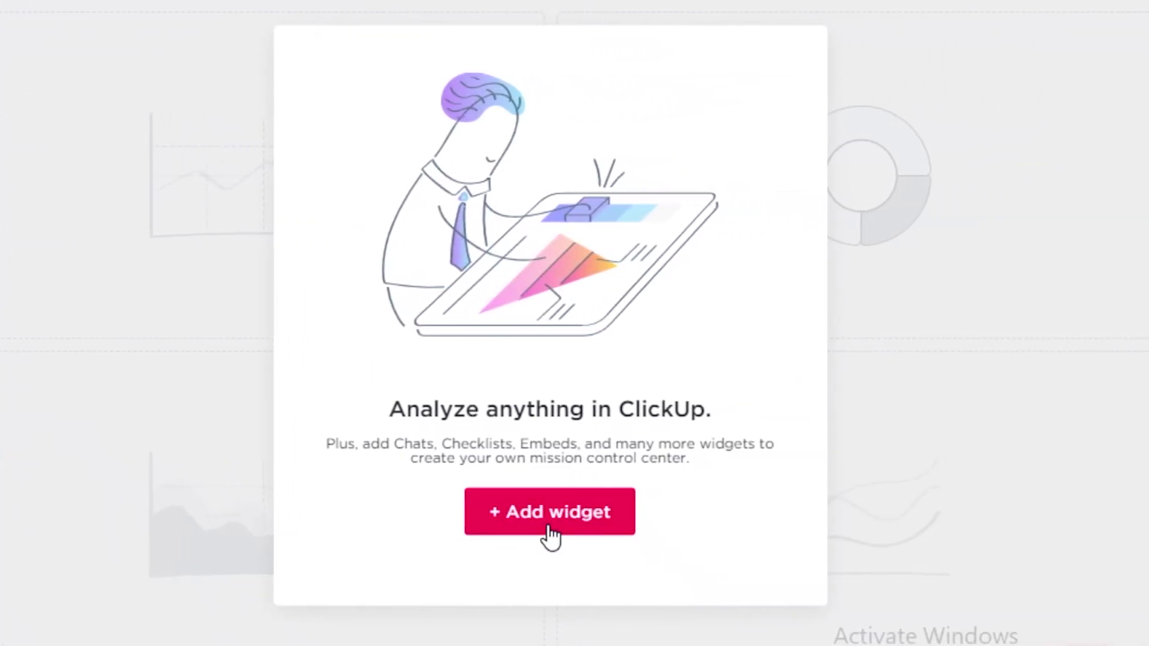
Pick Workload by Status from the widget catalogue, place it on the dashboard, and dismiss the resize tip.
click(549, 537)
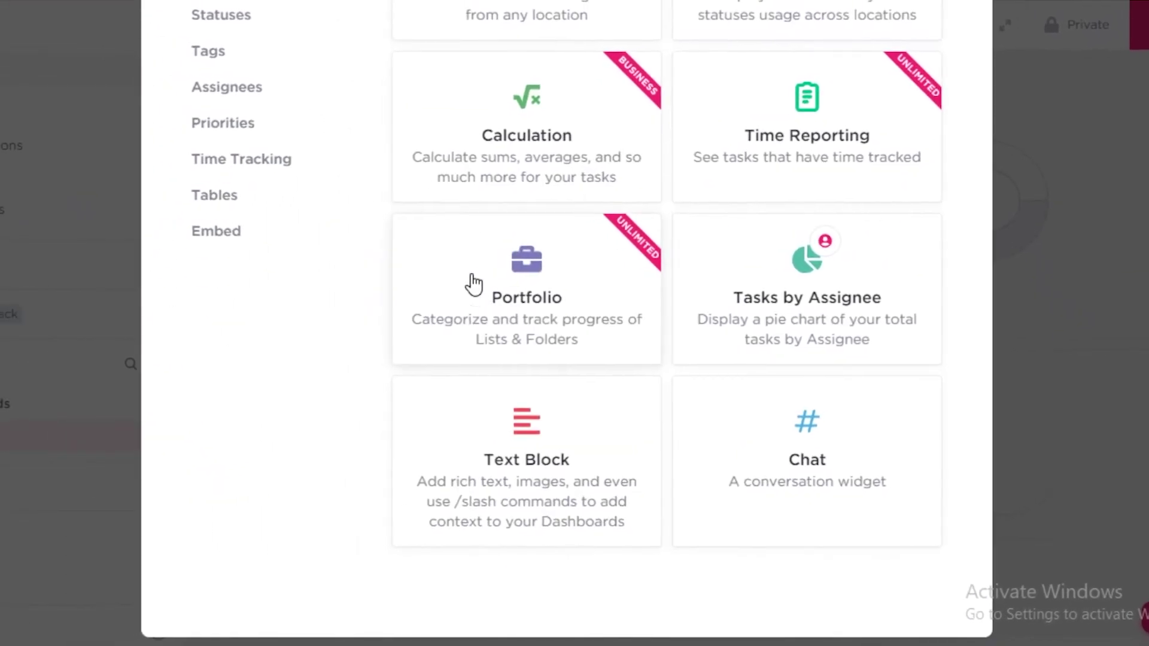
scroll(521, 180, up, 5)
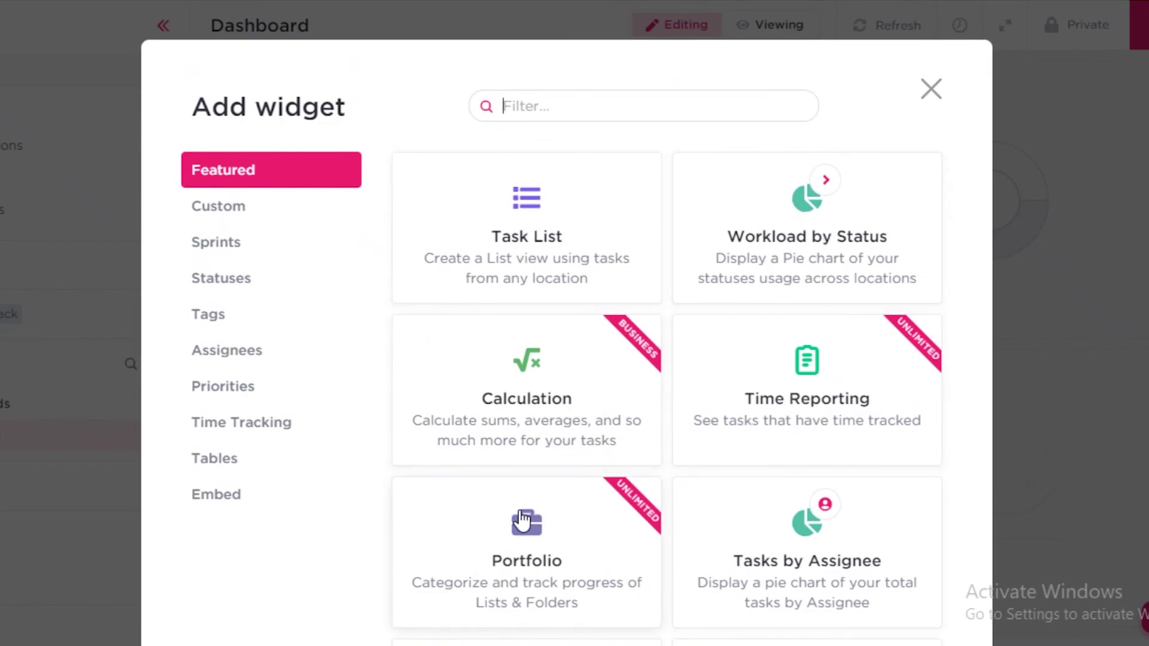
scroll(513, 512, down, 2)
scroll(704, 505, down, 3)
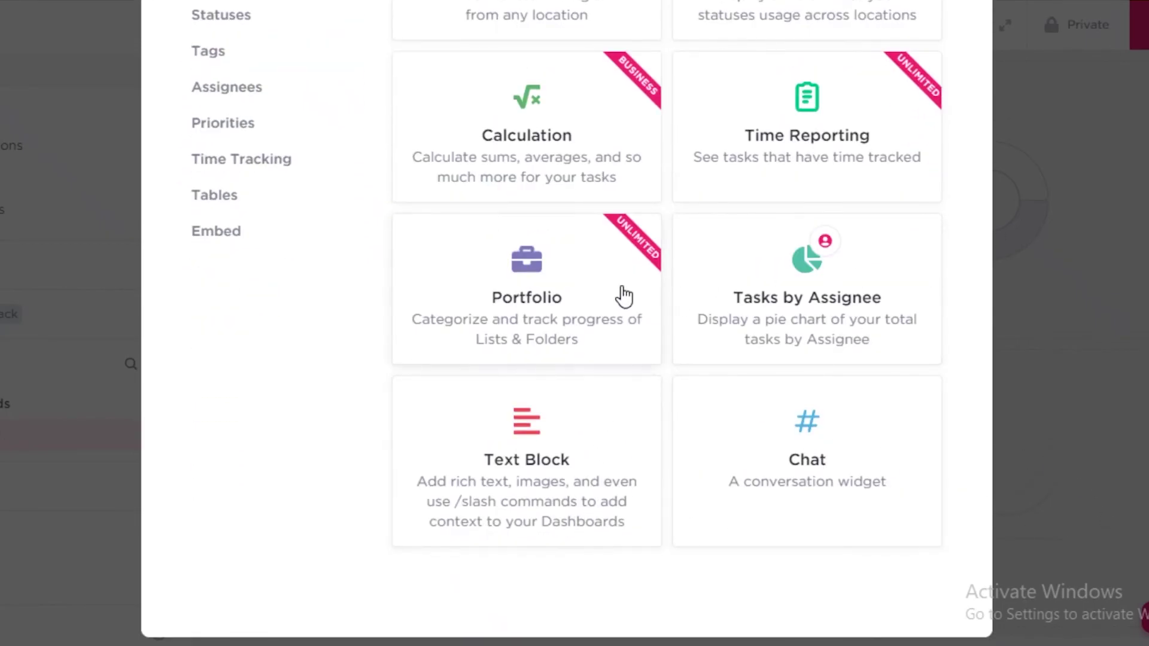
scroll(622, 297, up, 5)
click(926, 274)
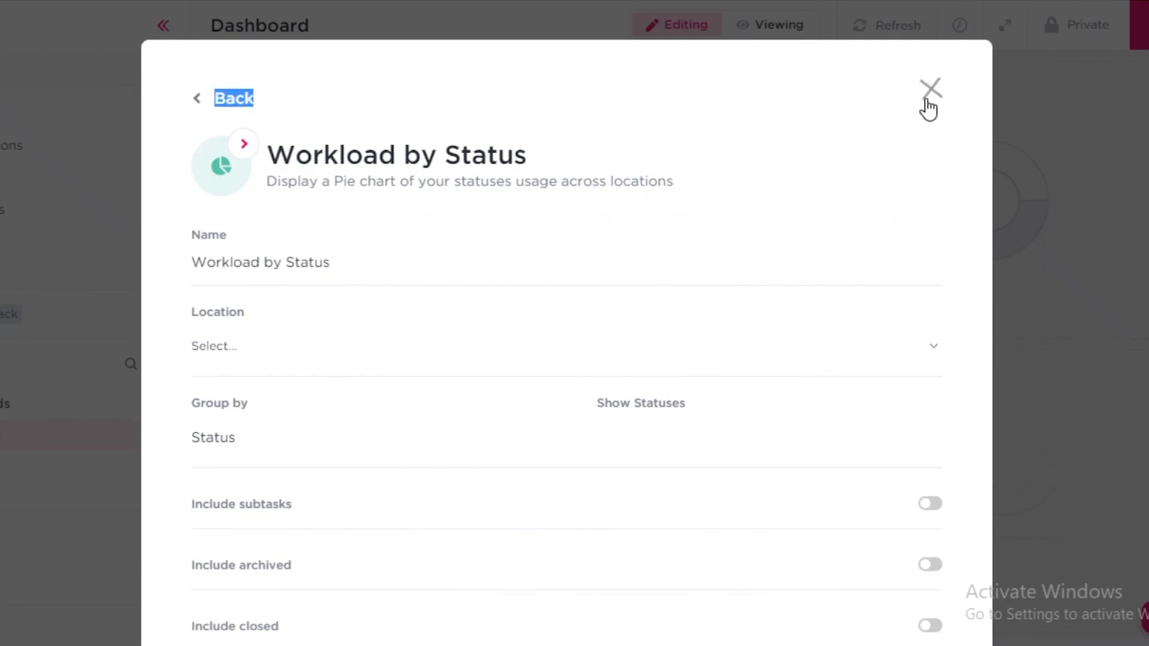
scroll(892, 105, down, 5)
scroll(910, 600, up, 5)
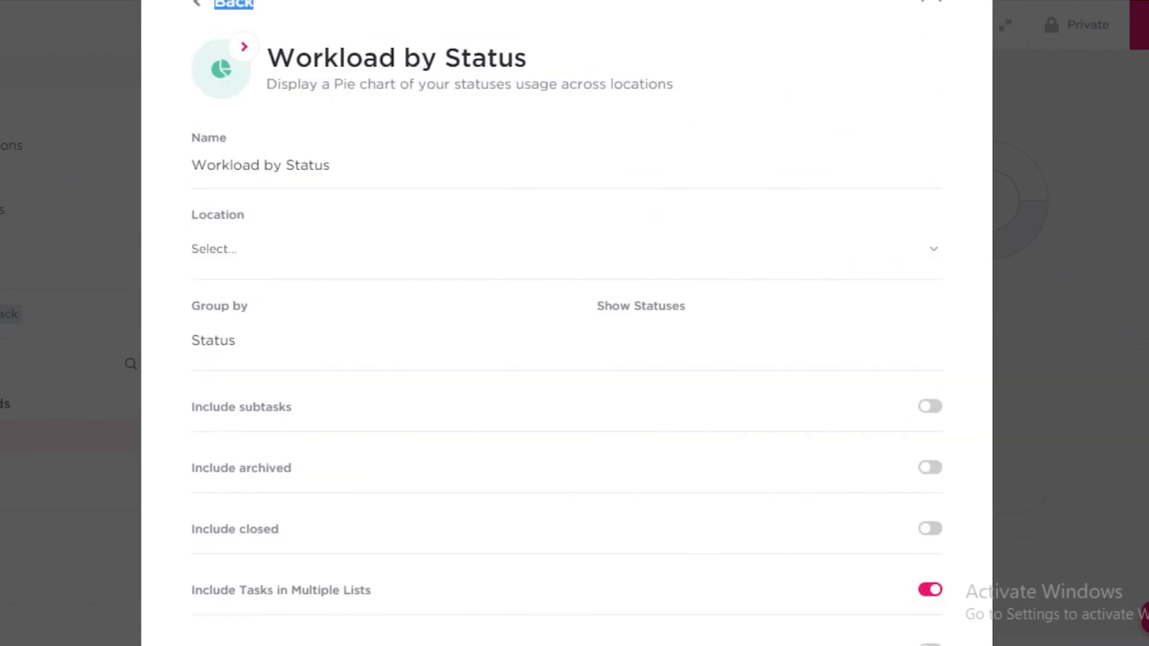
scroll(977, 542, down, 4)
scroll(816, 567, down, 2)
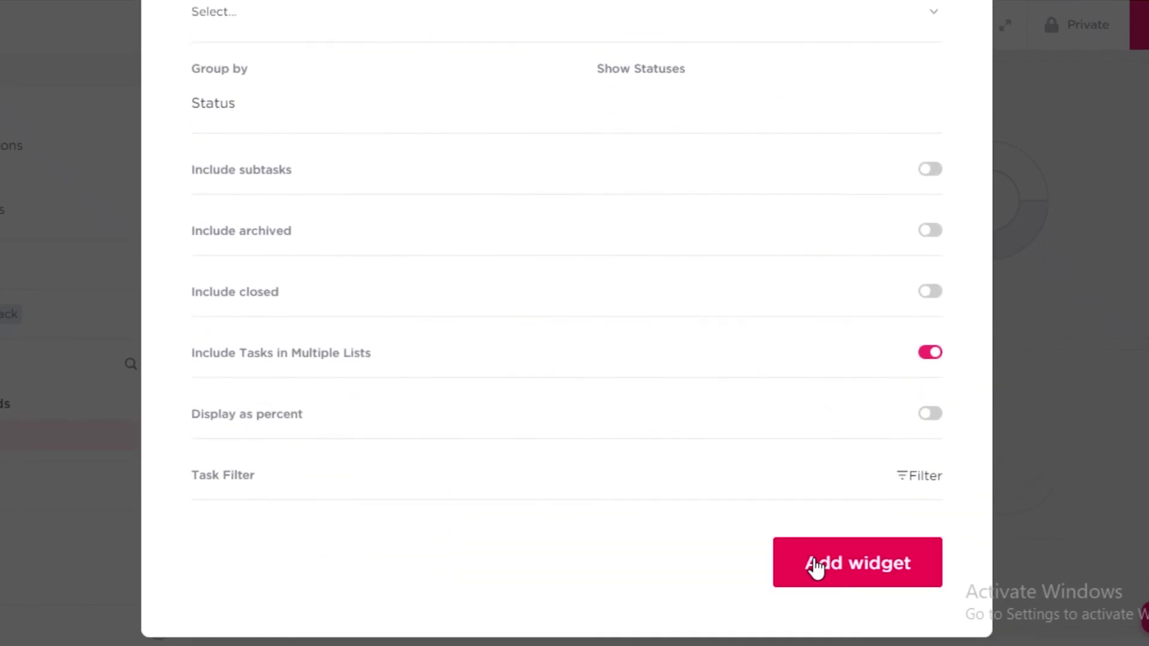
click(815, 565)
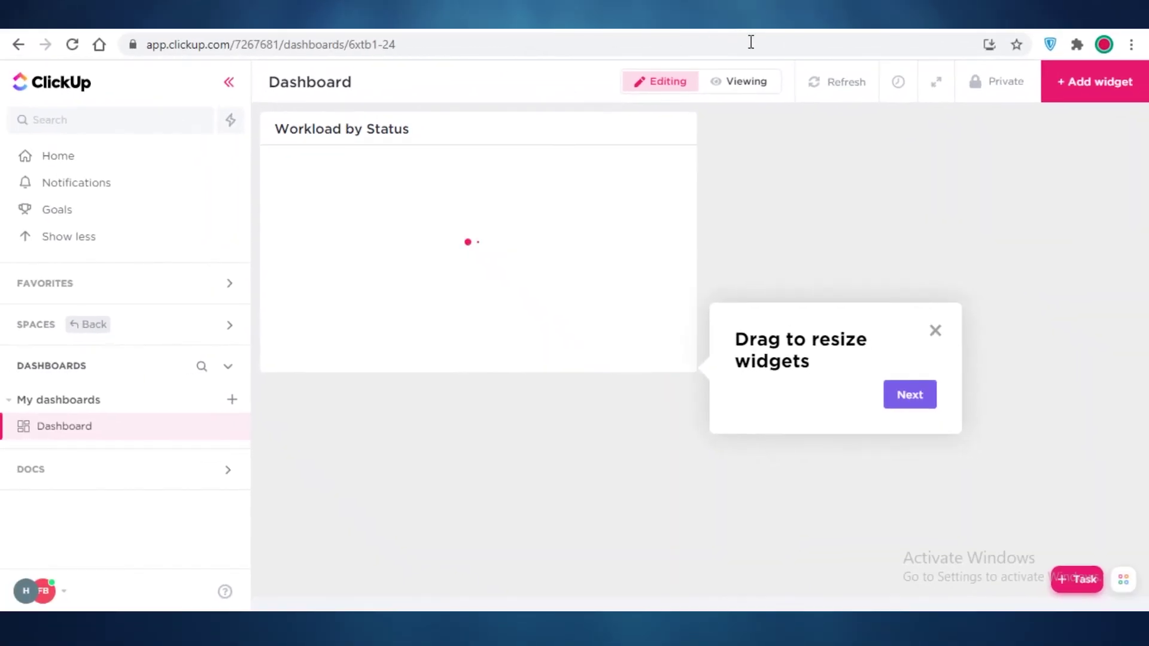
click(936, 330)
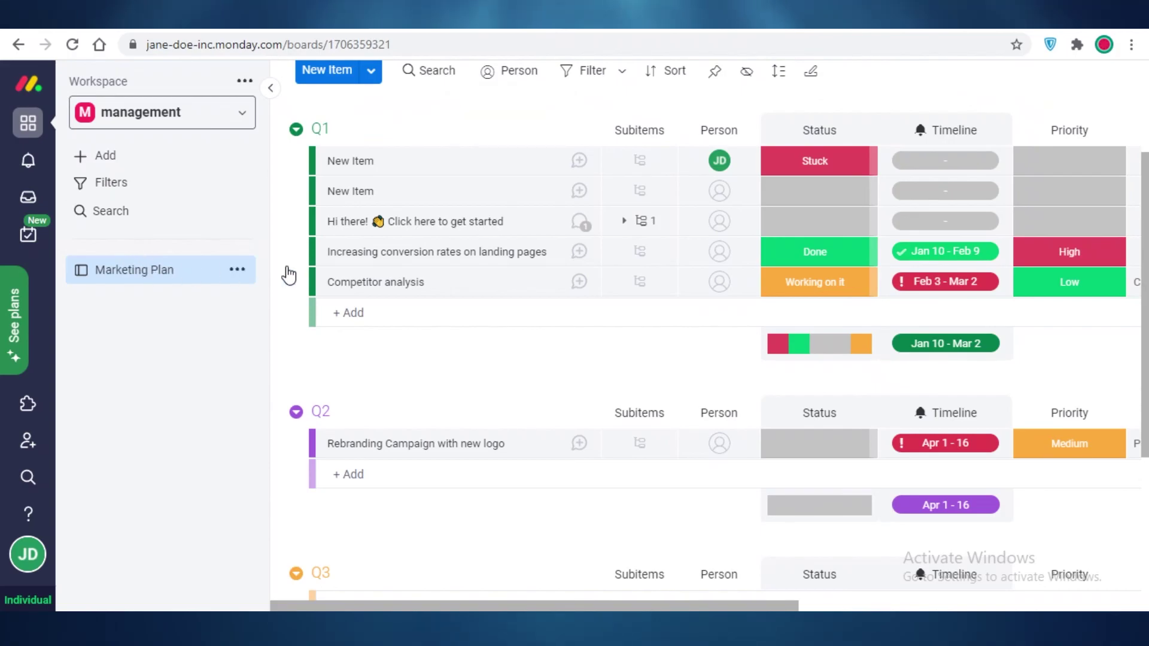
Scroll the Marketing Plan board back up to its Q1 items.
scroll(289, 275, up, 3)
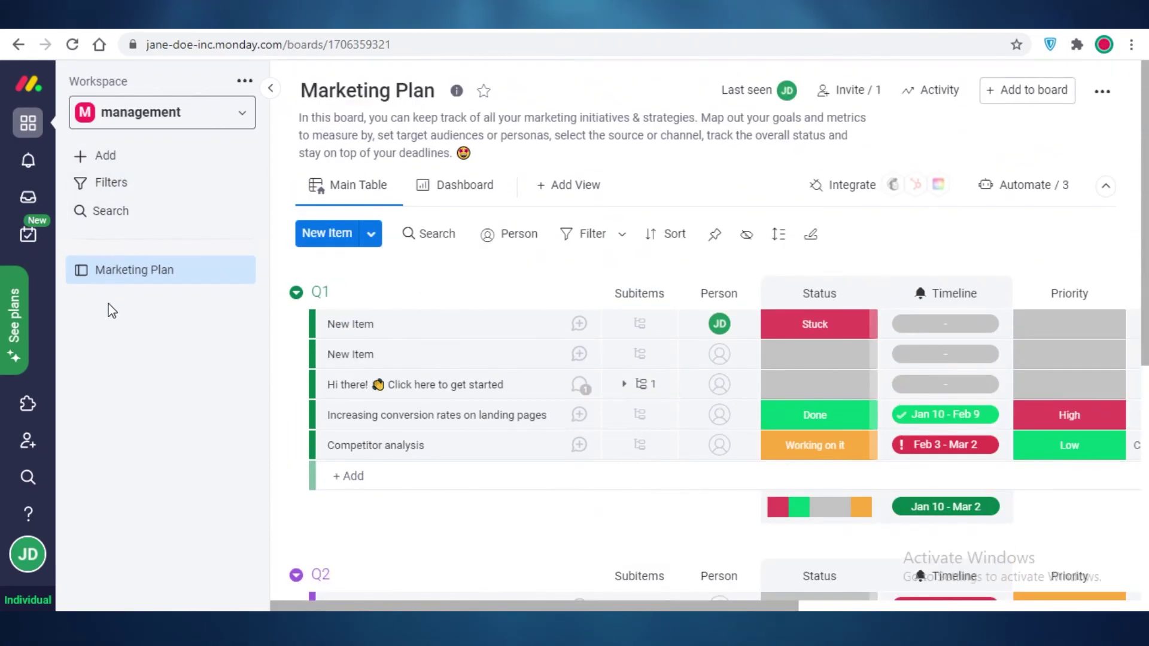